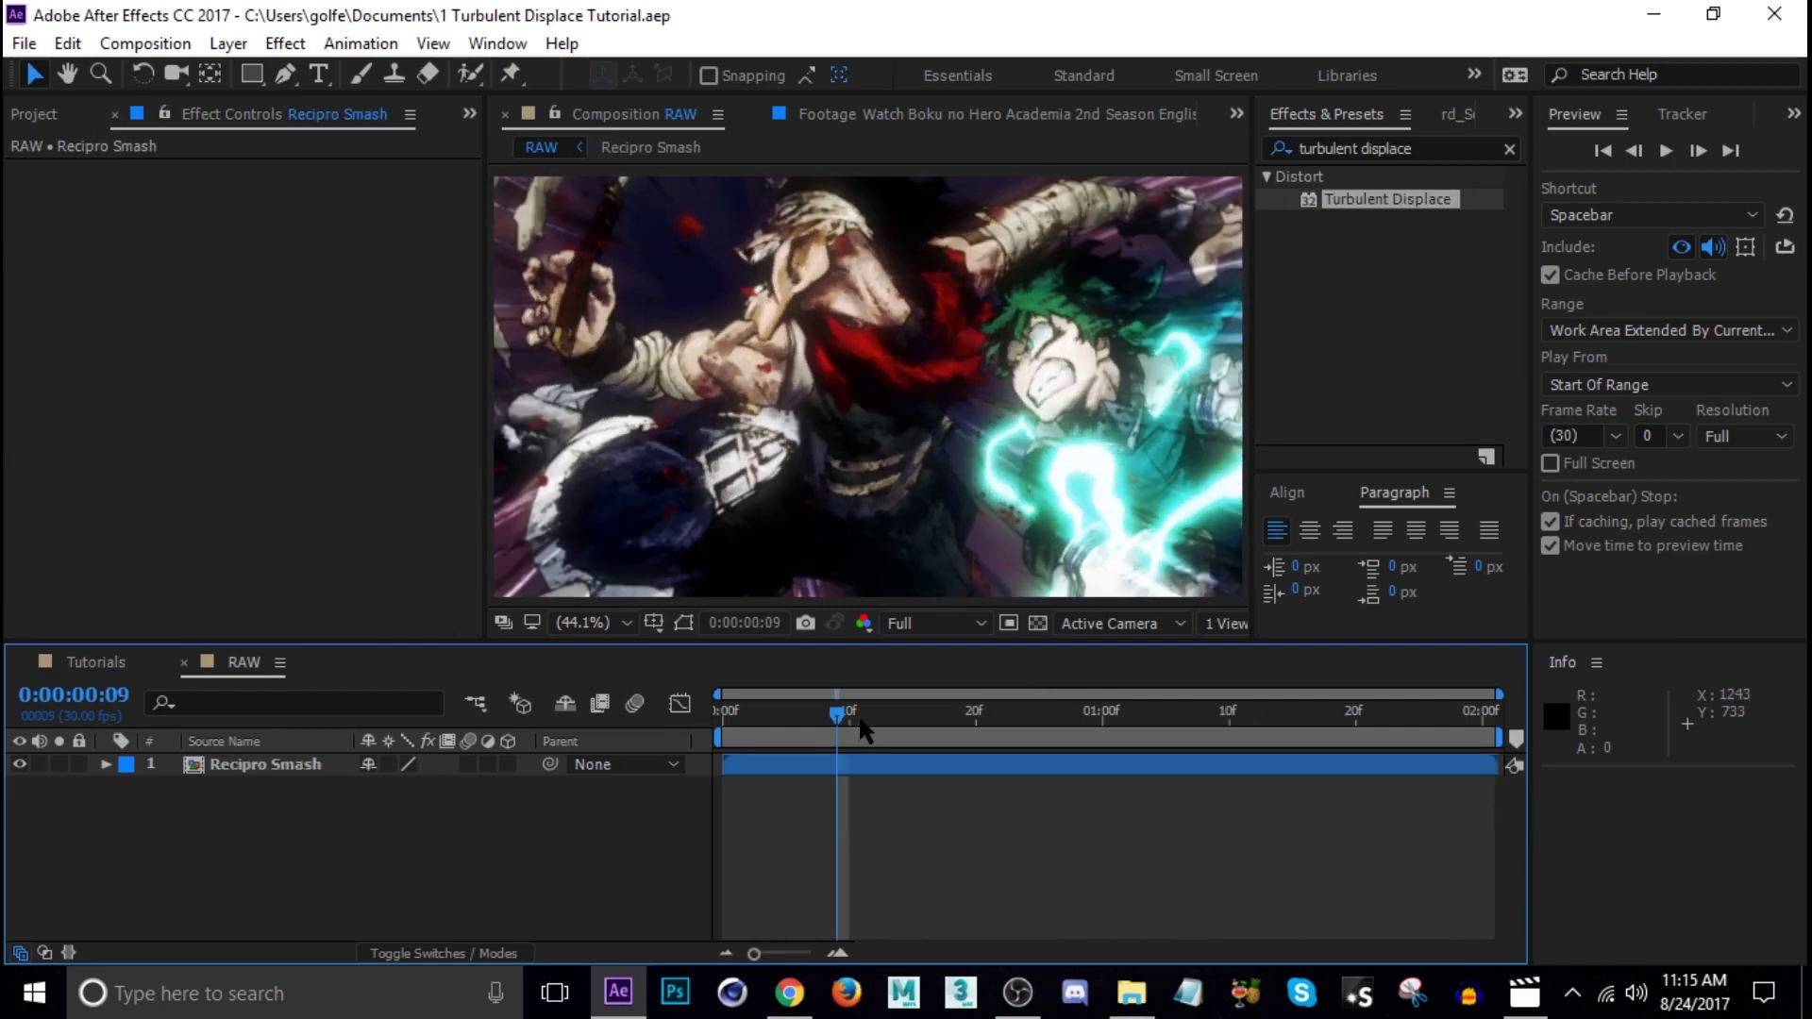
- Scrub the clip, then drag Turbulent Displace from Effects & Presets onto the Recipro Smash layer
{"action": "mouse_move", "coordinate": [860, 725]}
{"action": "left_mouse_down"}
{"action": "mouse_move", "coordinate": [1258, 726]}
{"action": "mouse_move", "coordinate": [743, 727]}
{"action": "mouse_move", "coordinate": [1312, 741]}
{"action": "mouse_move", "coordinate": [837, 727]}
{"action": "left_mouse_up"}
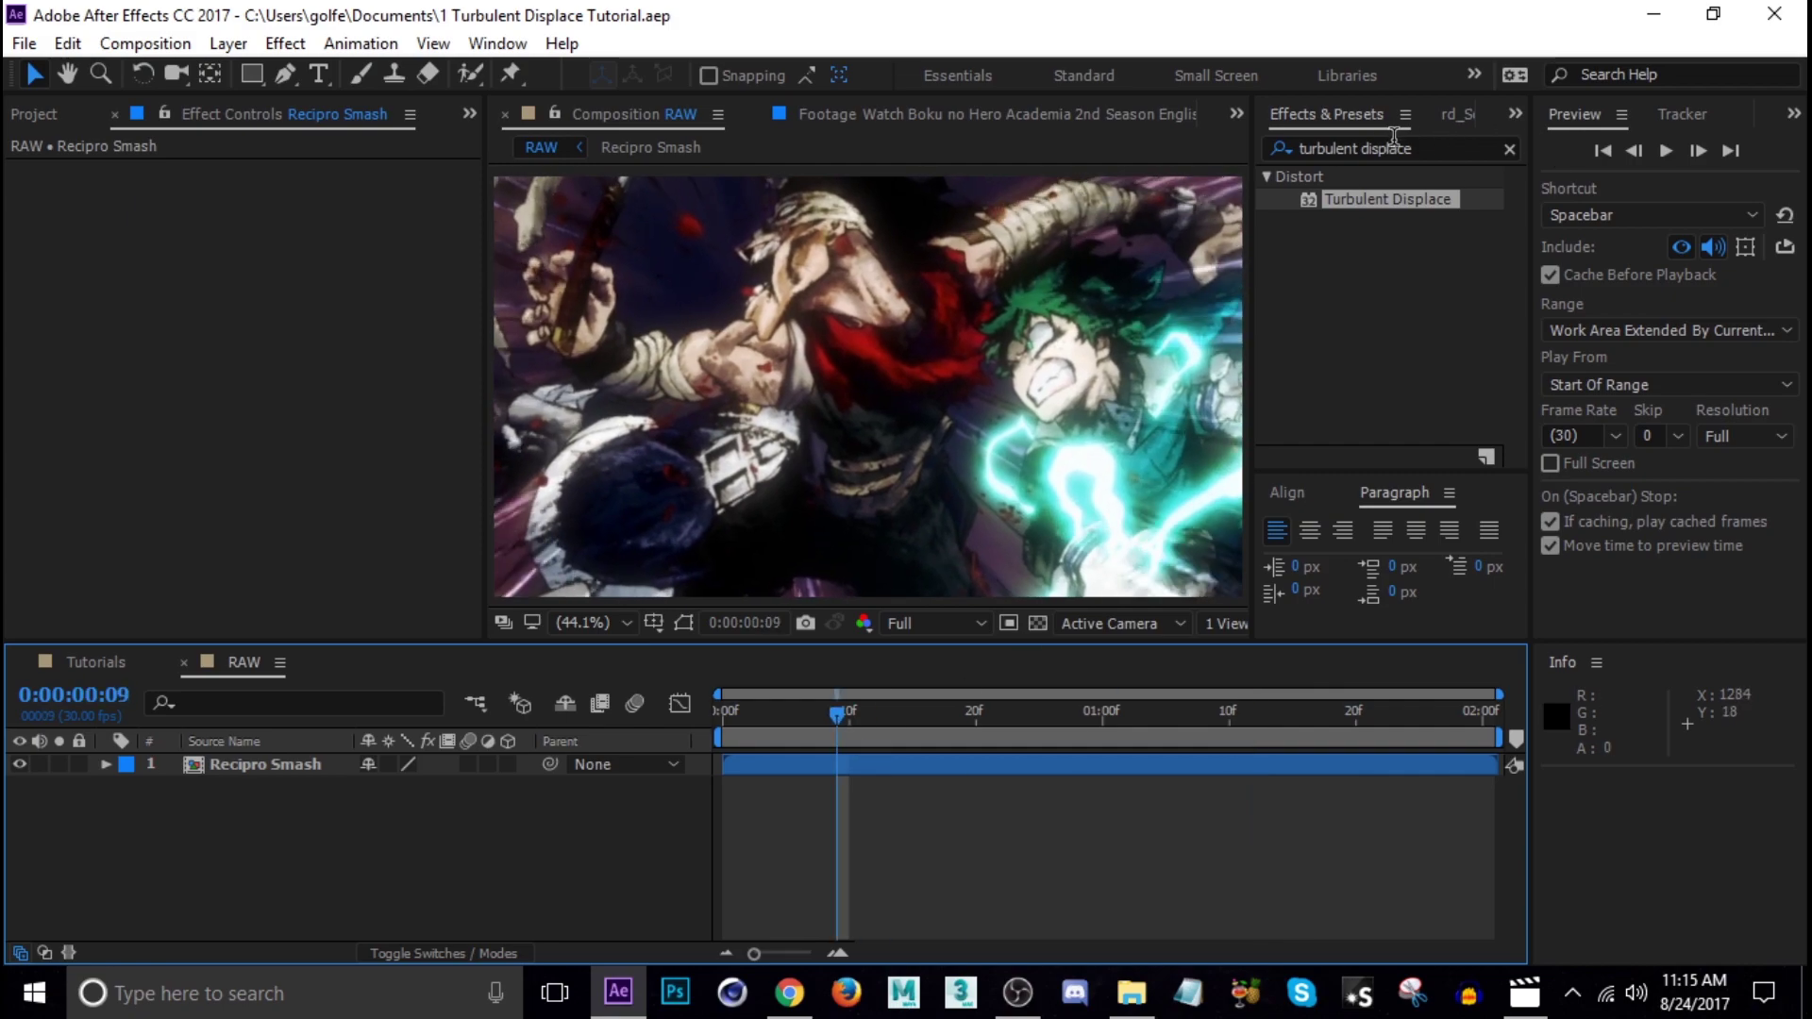
{"action": "left_click_drag", "start_coordinate": [1379, 202], "coordinate": [850, 770]}
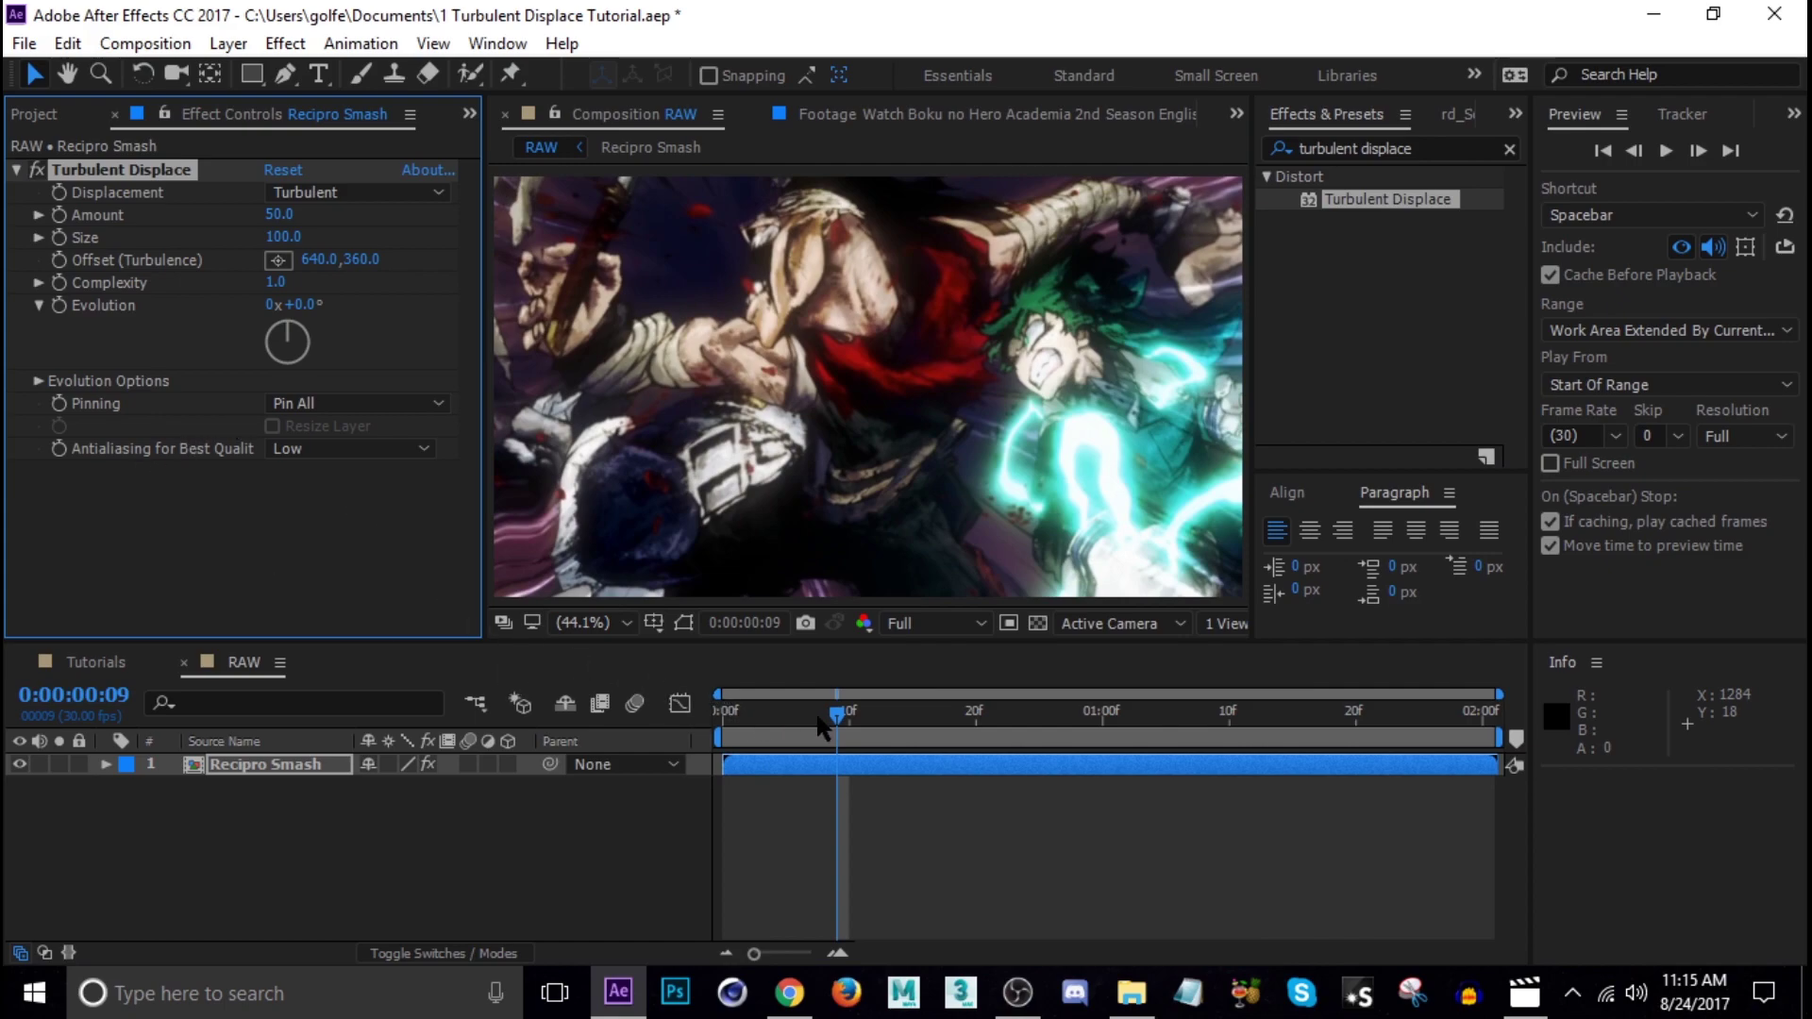
- At the first frame, keyframe the Turbulent Displace Size at 10
{"action": "left_click_drag", "start_coordinate": [821, 726], "coordinate": [736, 718]}
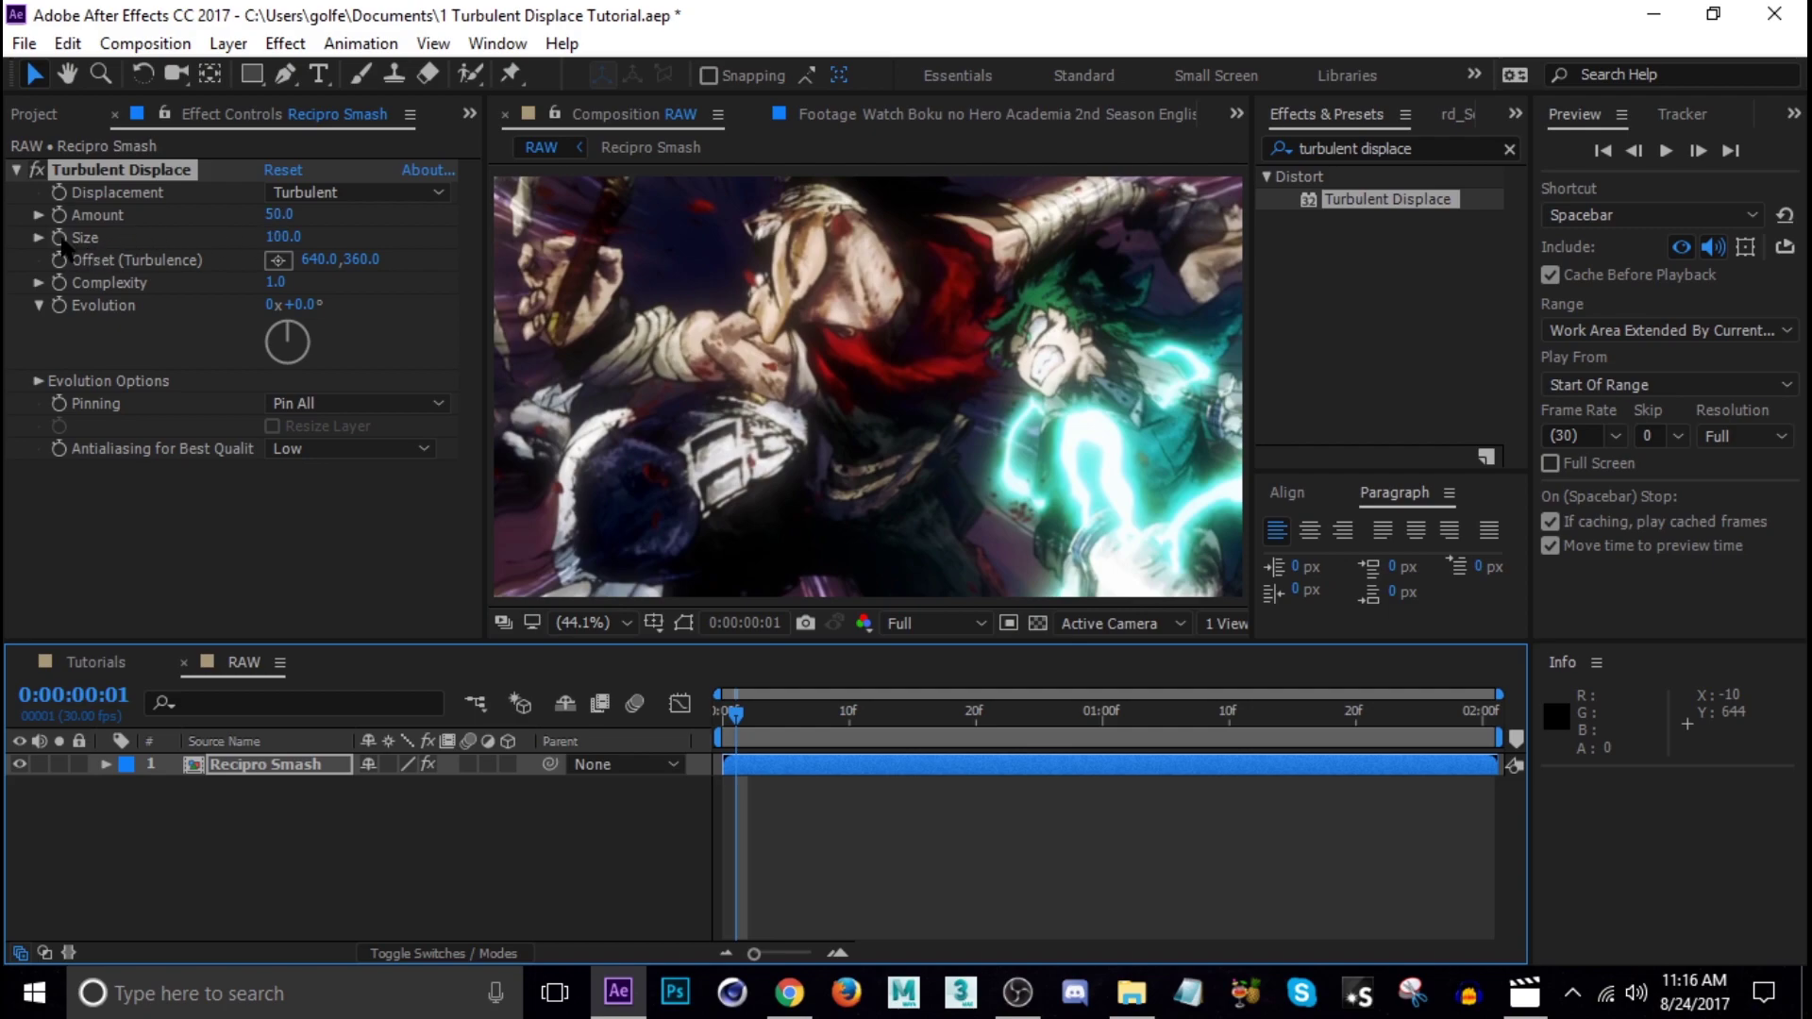
{"action": "key", "text": "Home"}
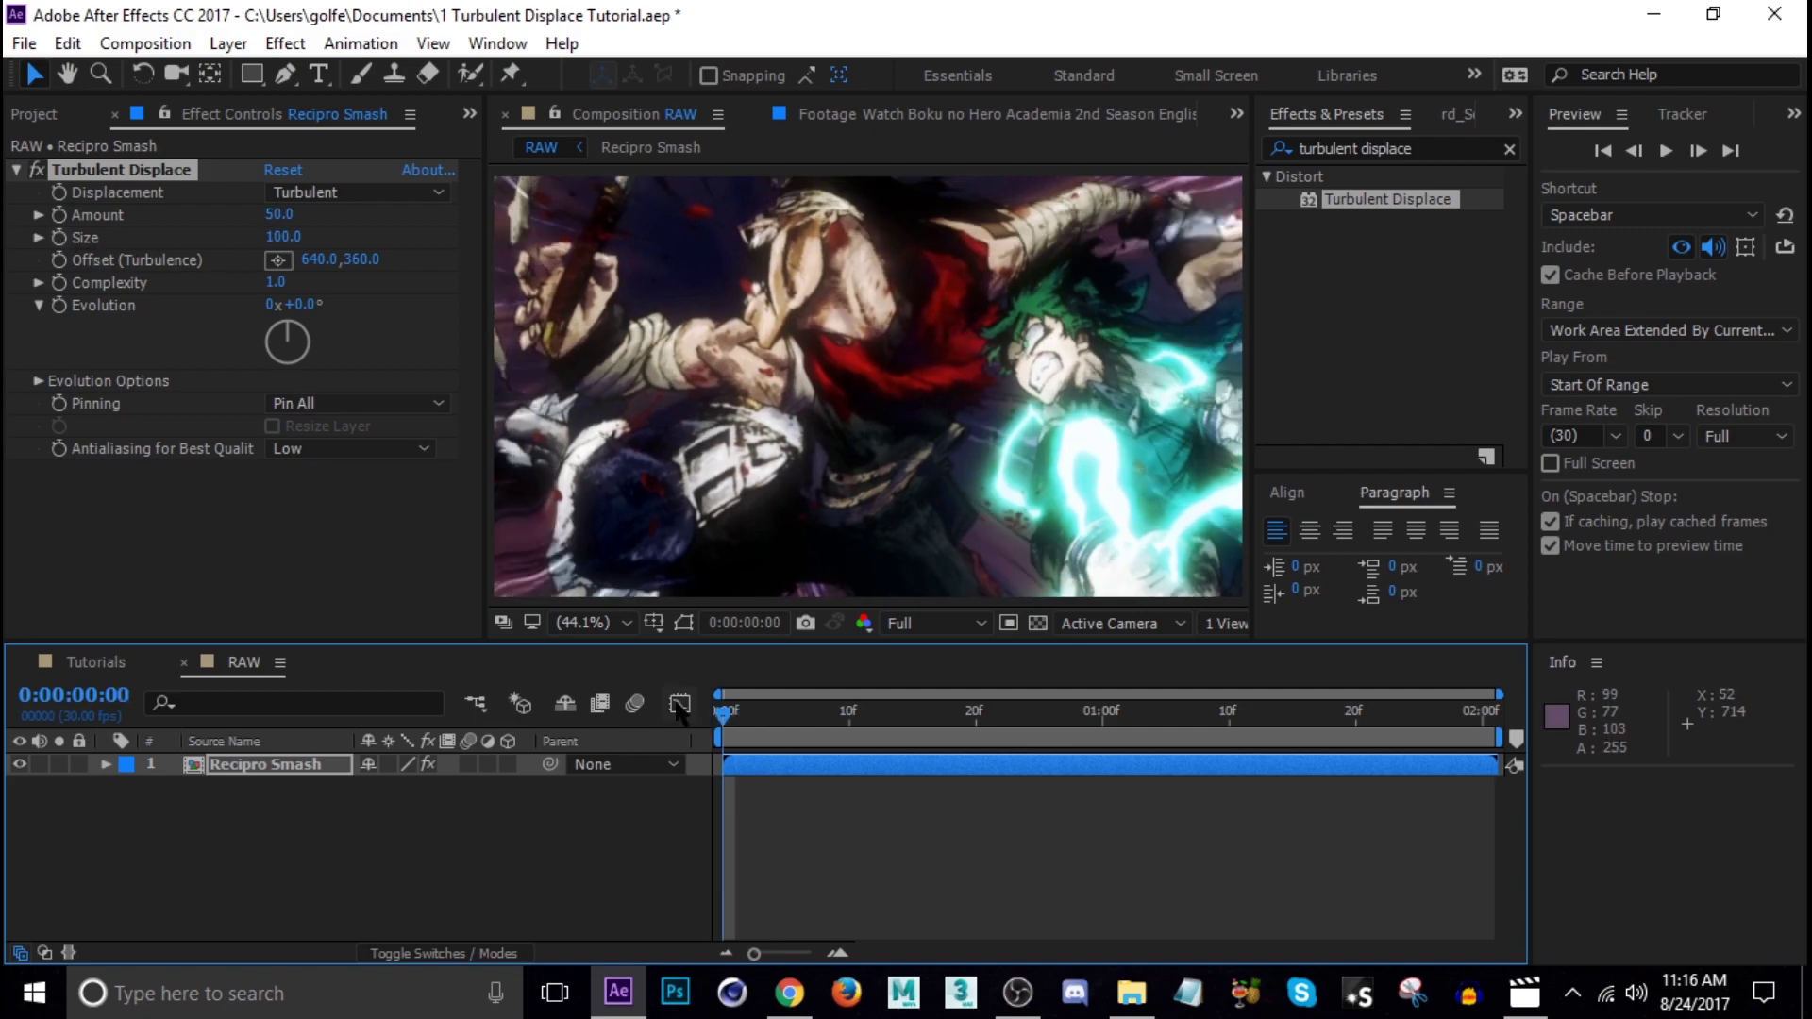
{"action": "left_click", "coordinate": [57, 238]}
{"action": "key", "text": "u"}
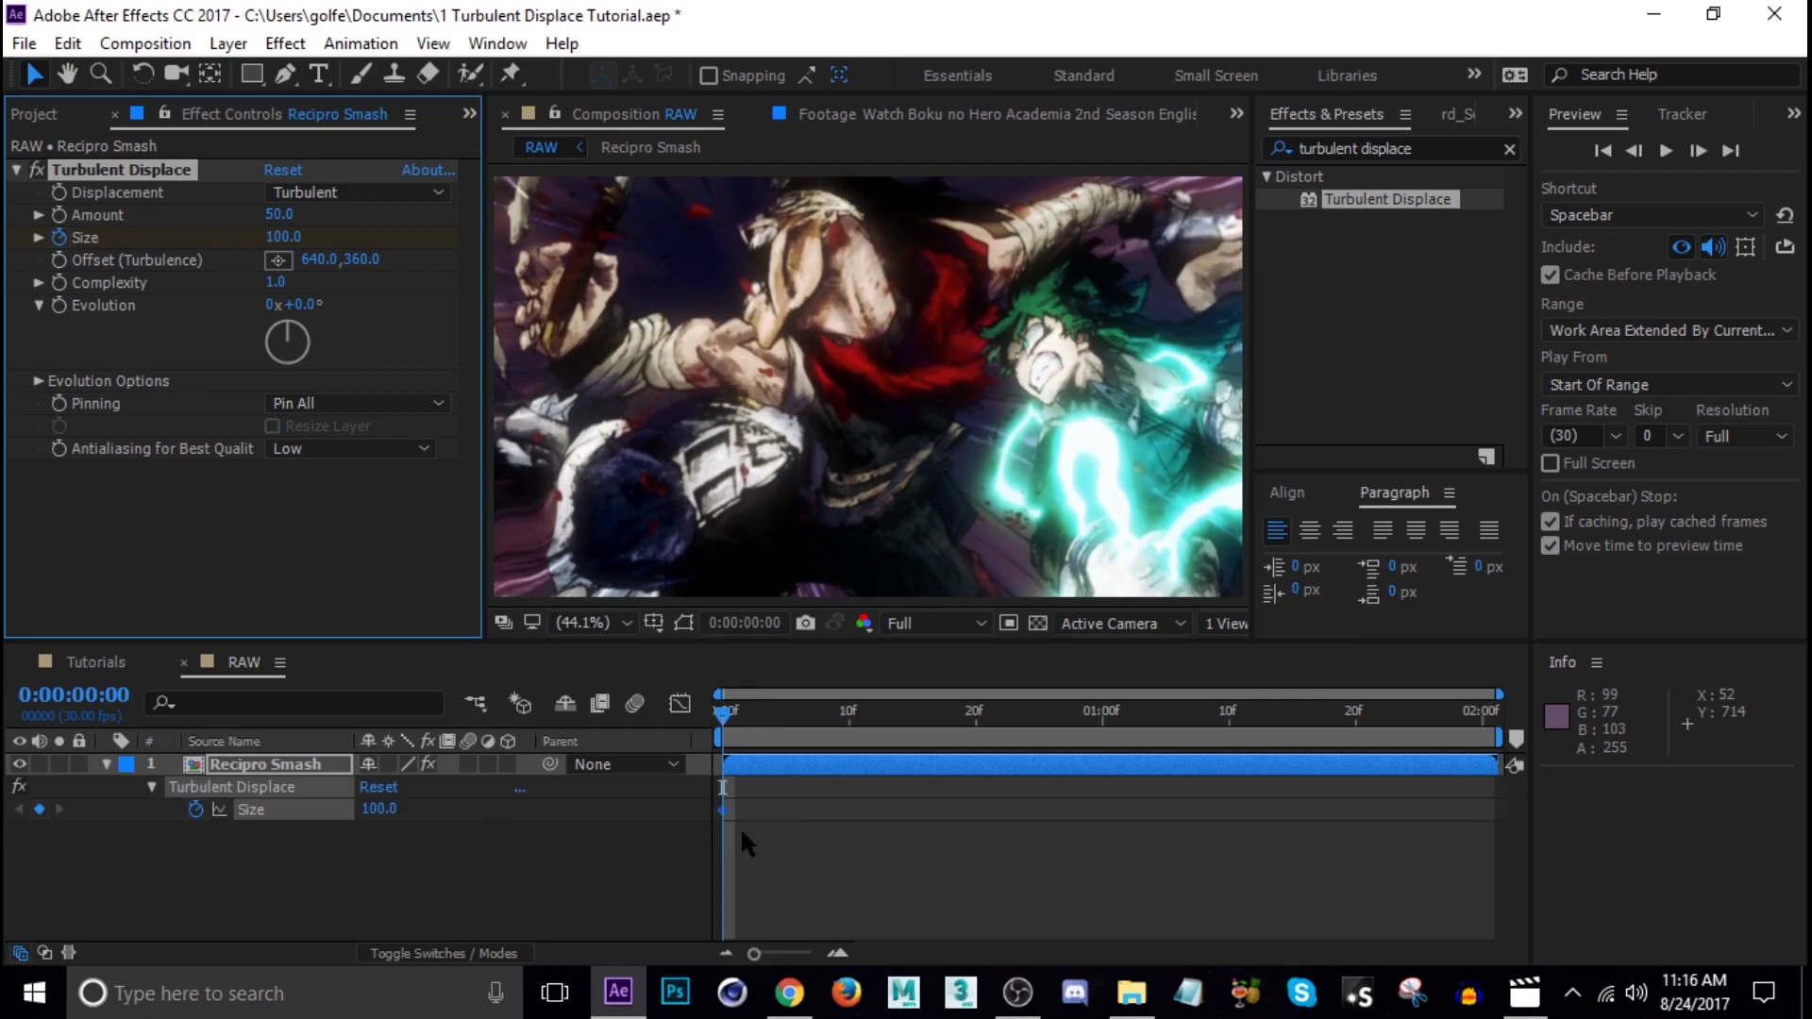
{"action": "left_click", "coordinate": [378, 809]}
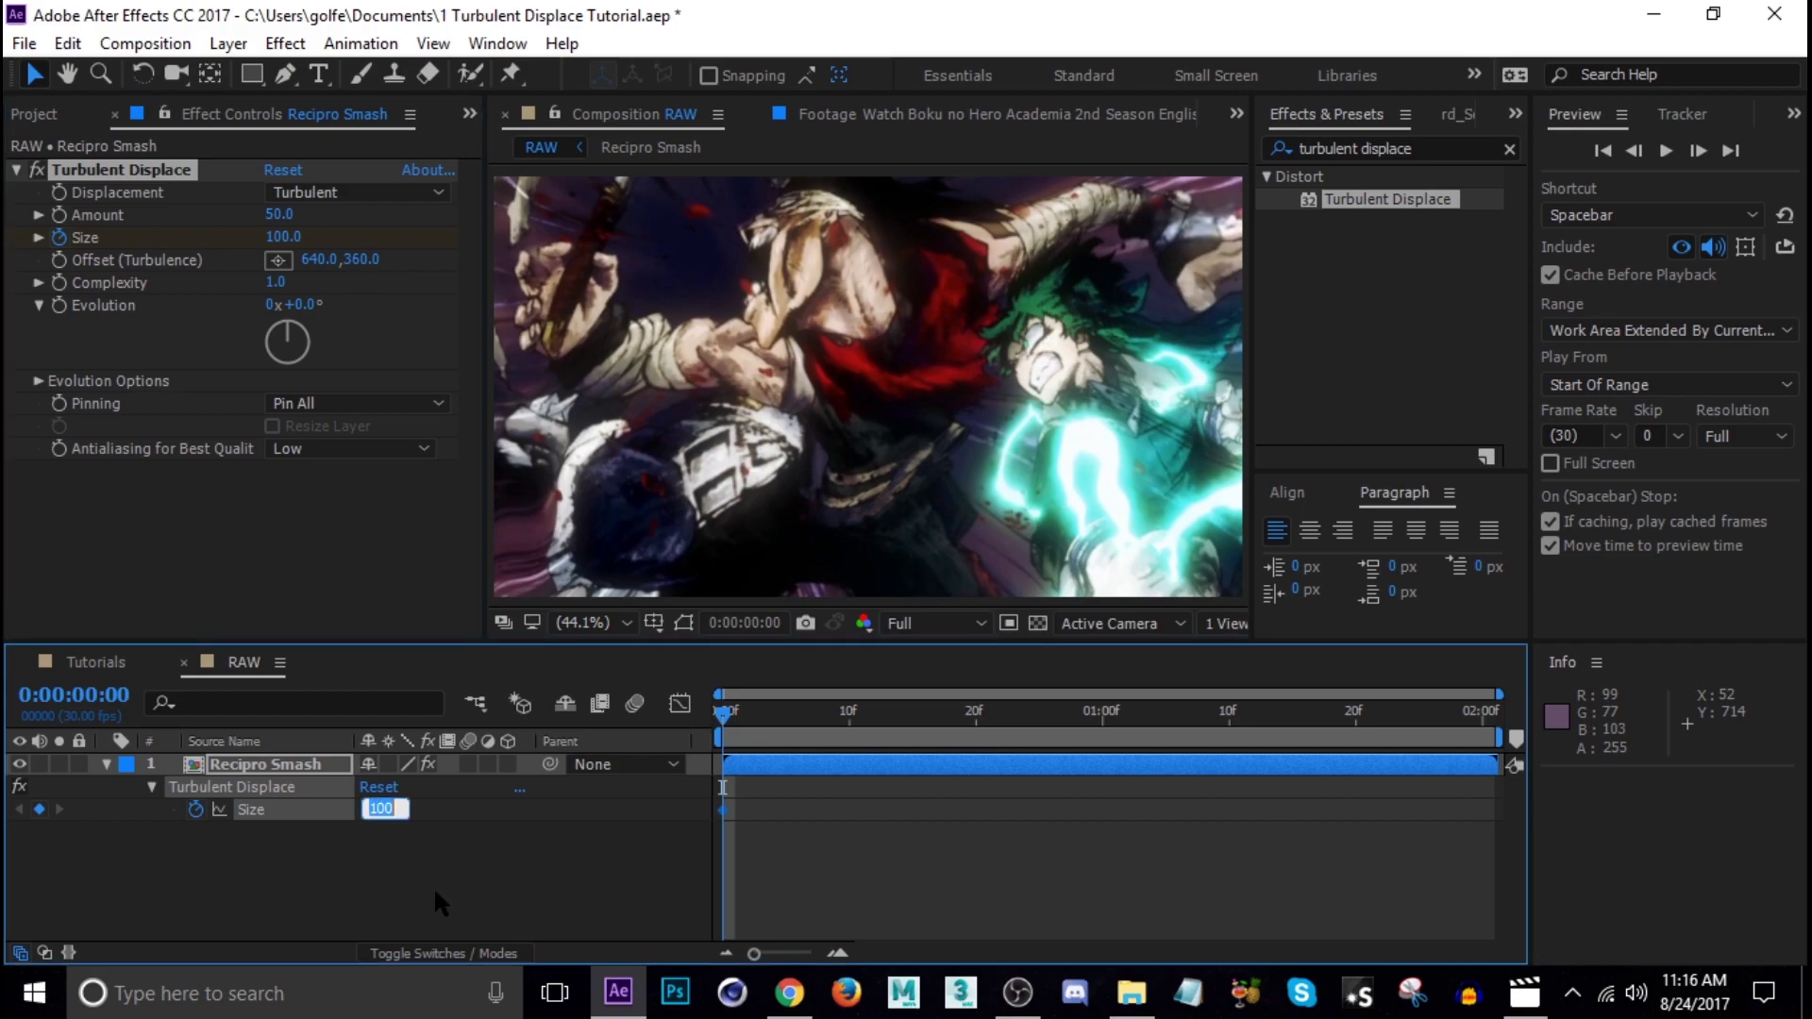
{"action": "type", "text": "10"}
{"action": "key", "text": "Return"}
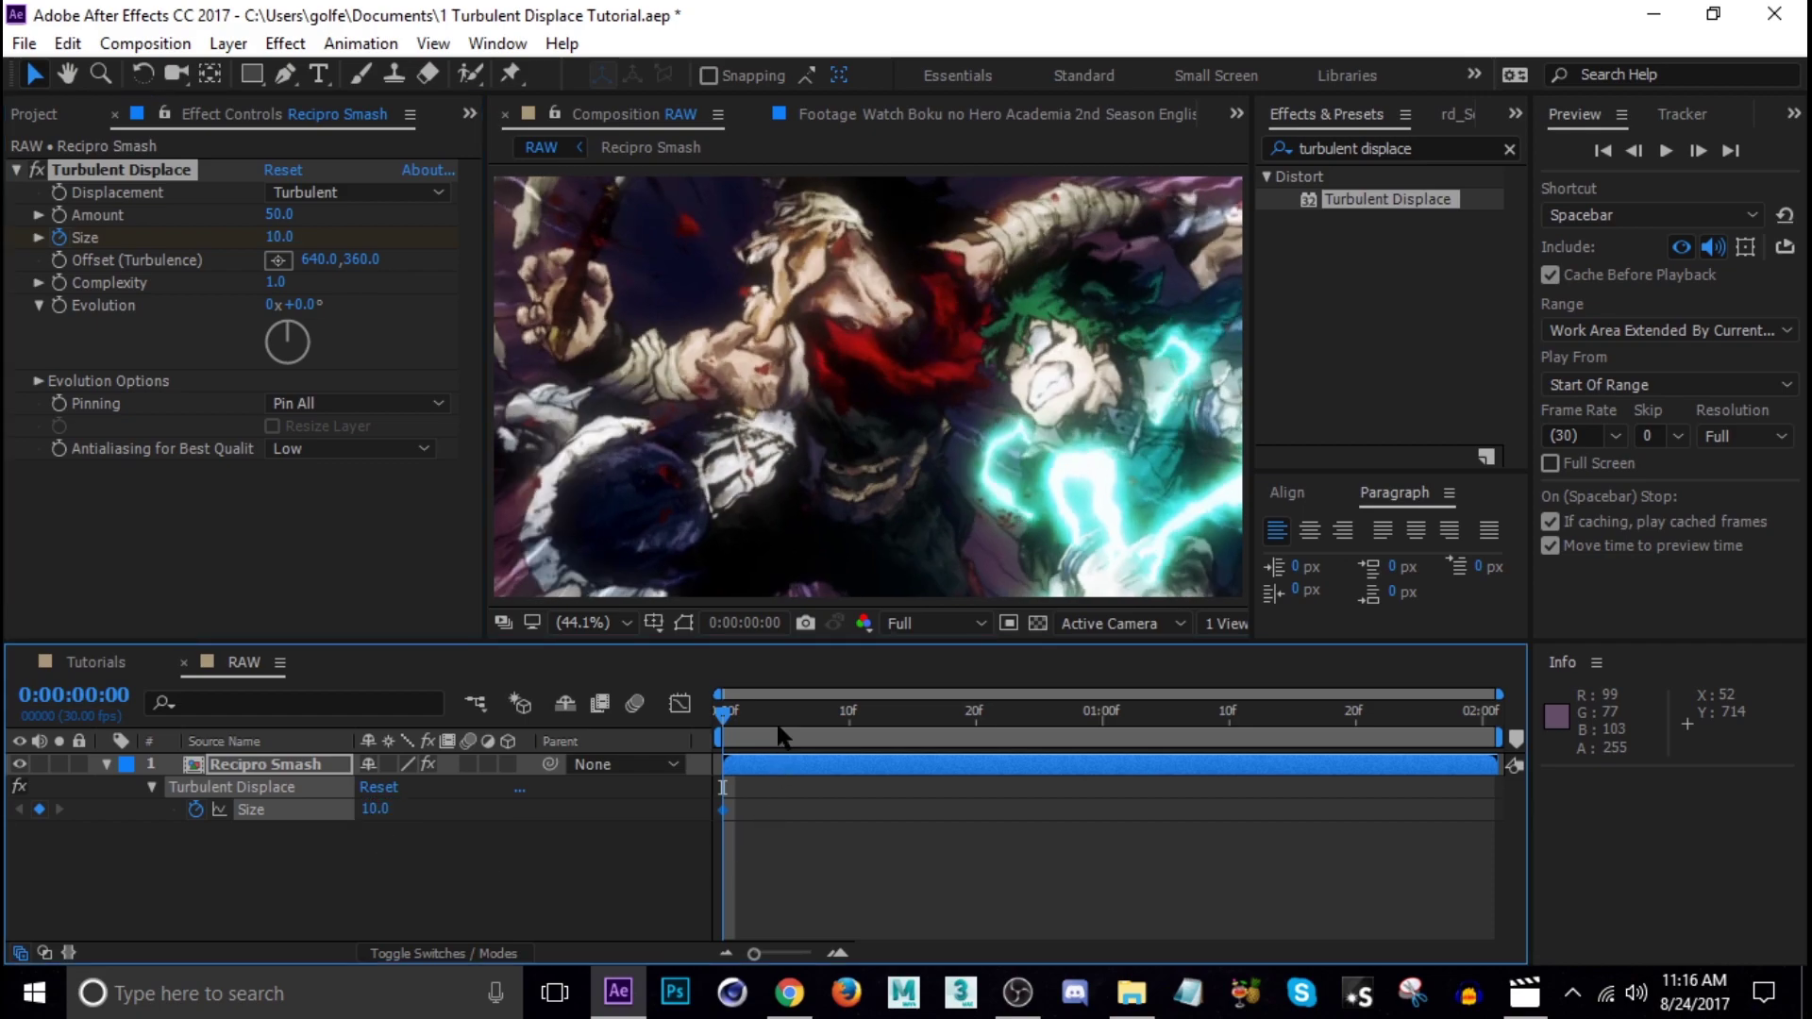
- Add a Size keyframe of 100 at 0:00:01:26, then return to the start
{"action": "left_click_drag", "start_coordinate": [779, 736], "coordinate": [1425, 757]}
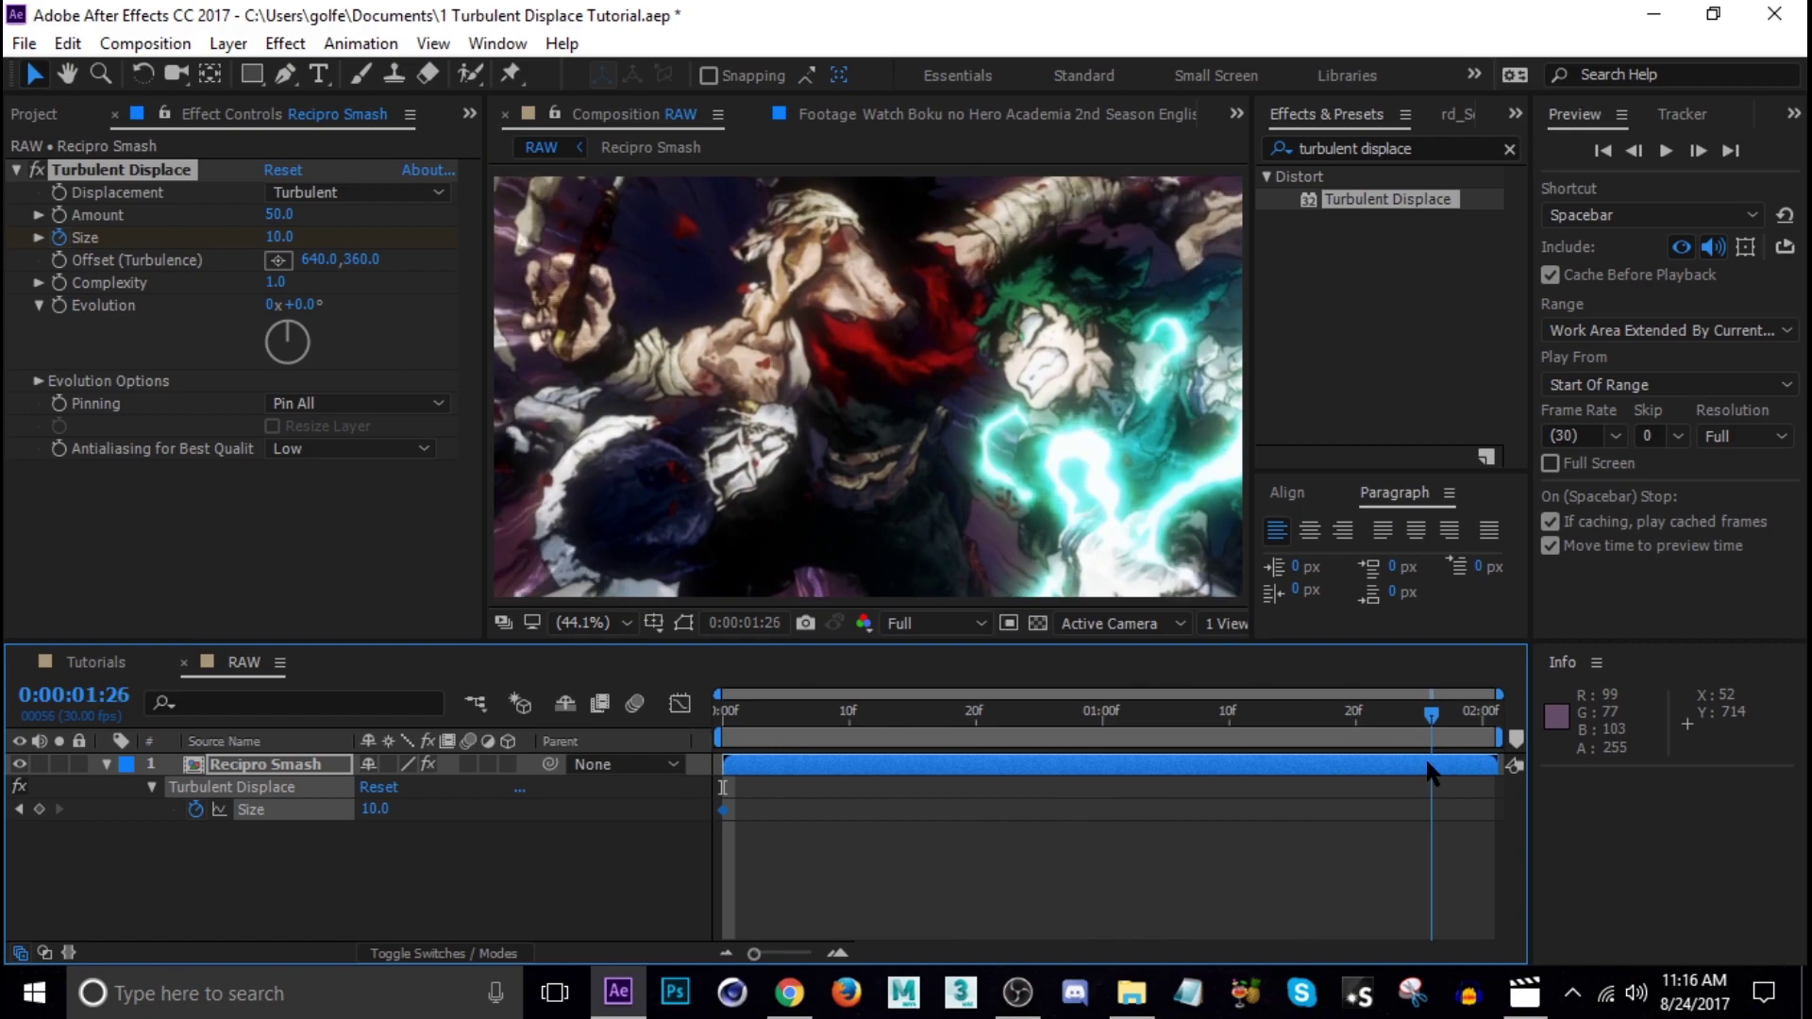
{"action": "left_click", "coordinate": [282, 238]}
{"action": "type", "text": "1"}
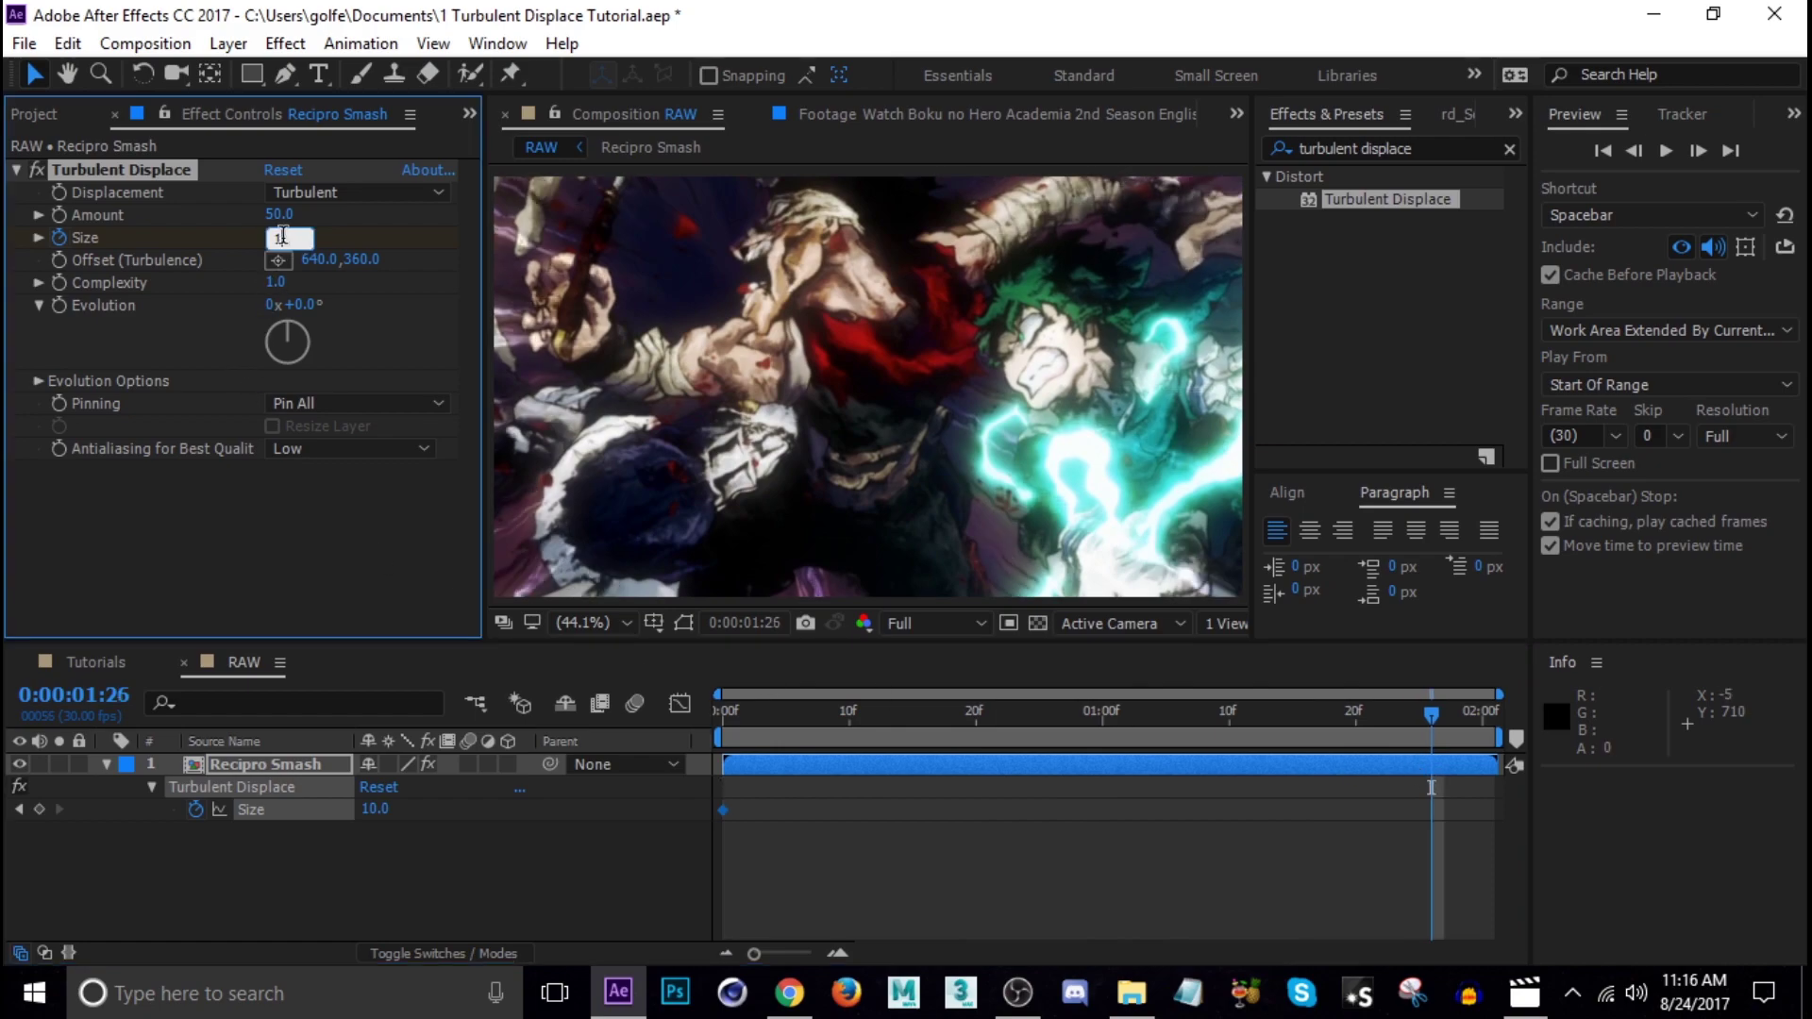
{"action": "type", "text": "00"}
{"action": "key", "text": "Return"}
{"action": "left_click_drag", "start_coordinate": [911, 718], "coordinate": [708, 738]}
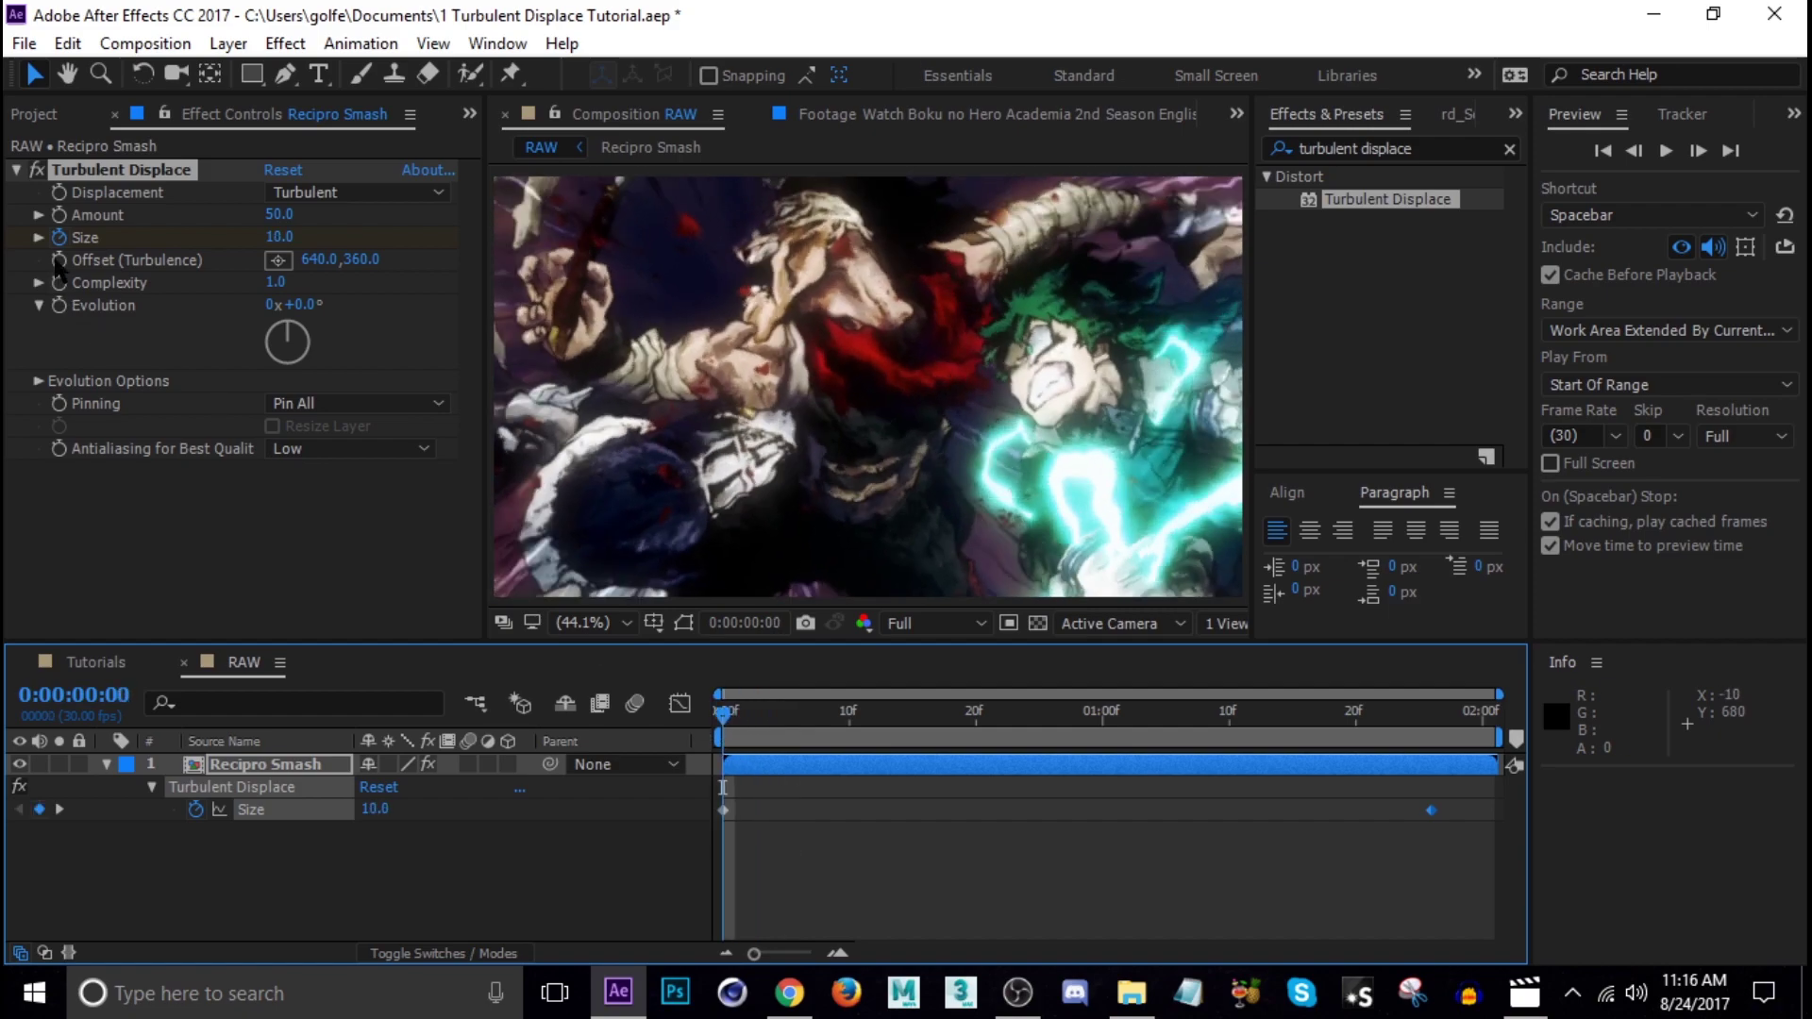
- Keyframe Amount at 50 on frame 0 and 0 at 1:26, then scrub to check the fade
{"action": "left_click", "coordinate": [59, 221]}
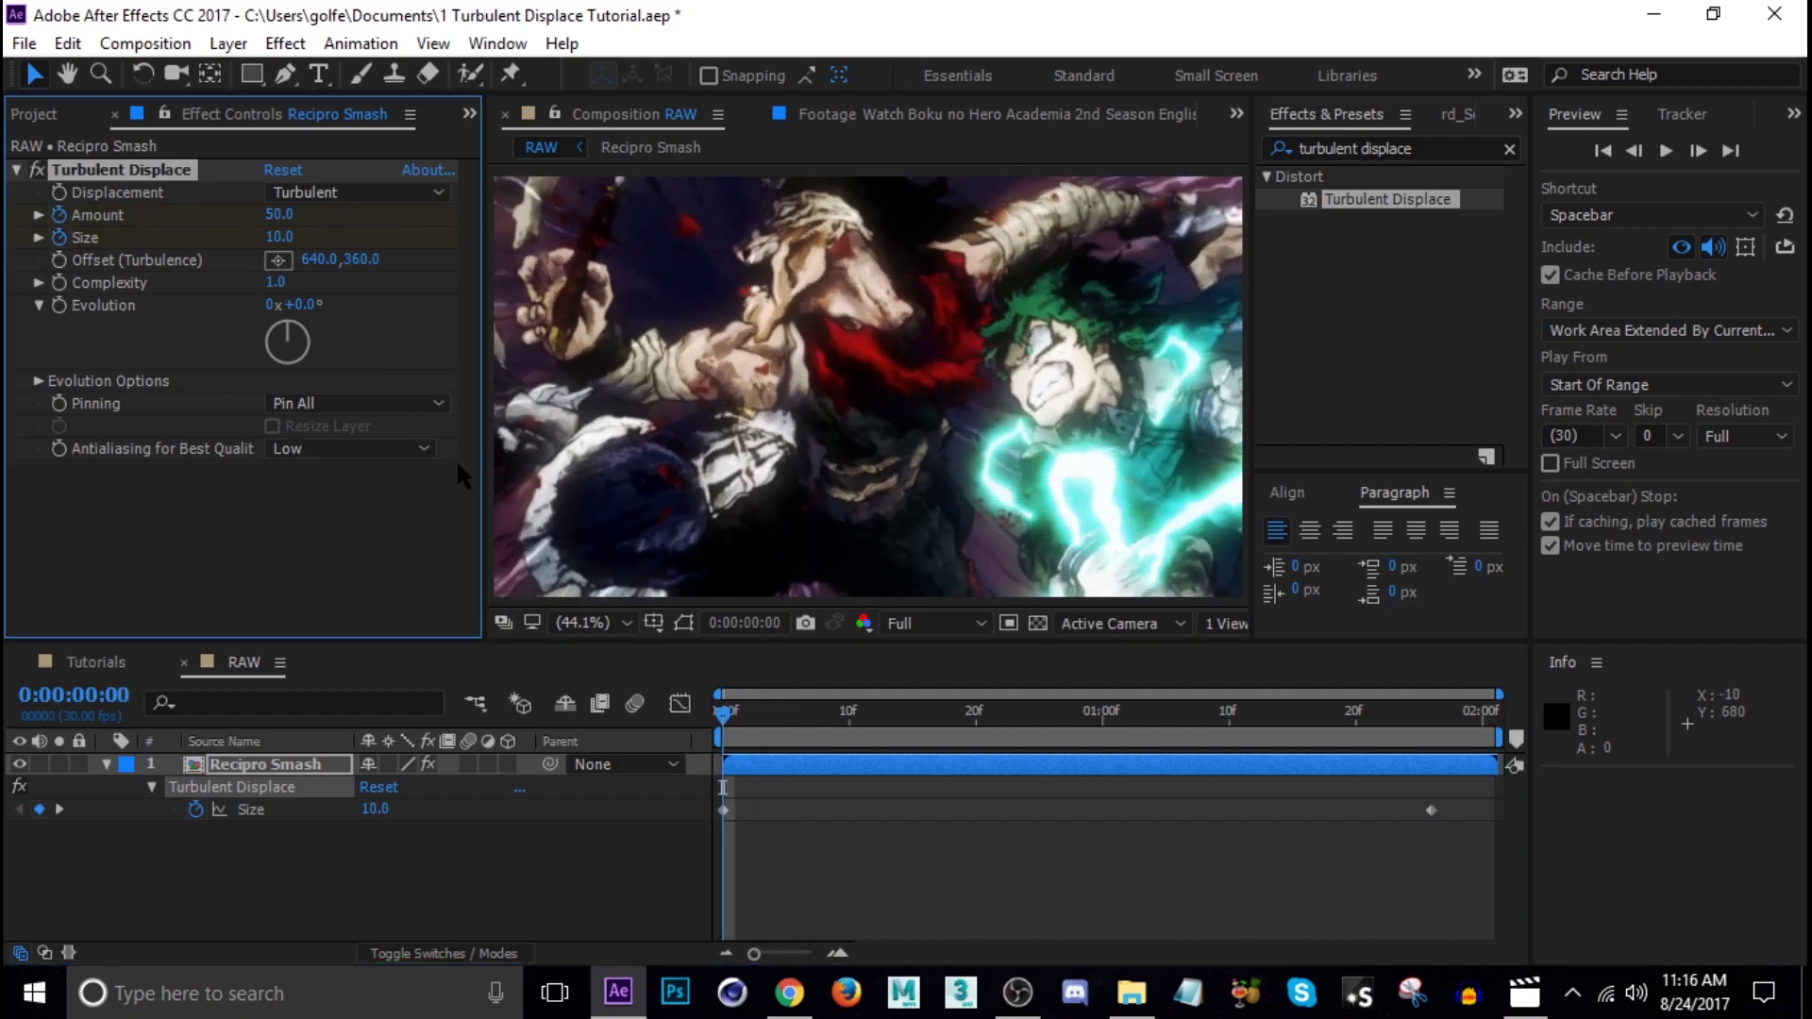
{"action": "key", "text": "u"}
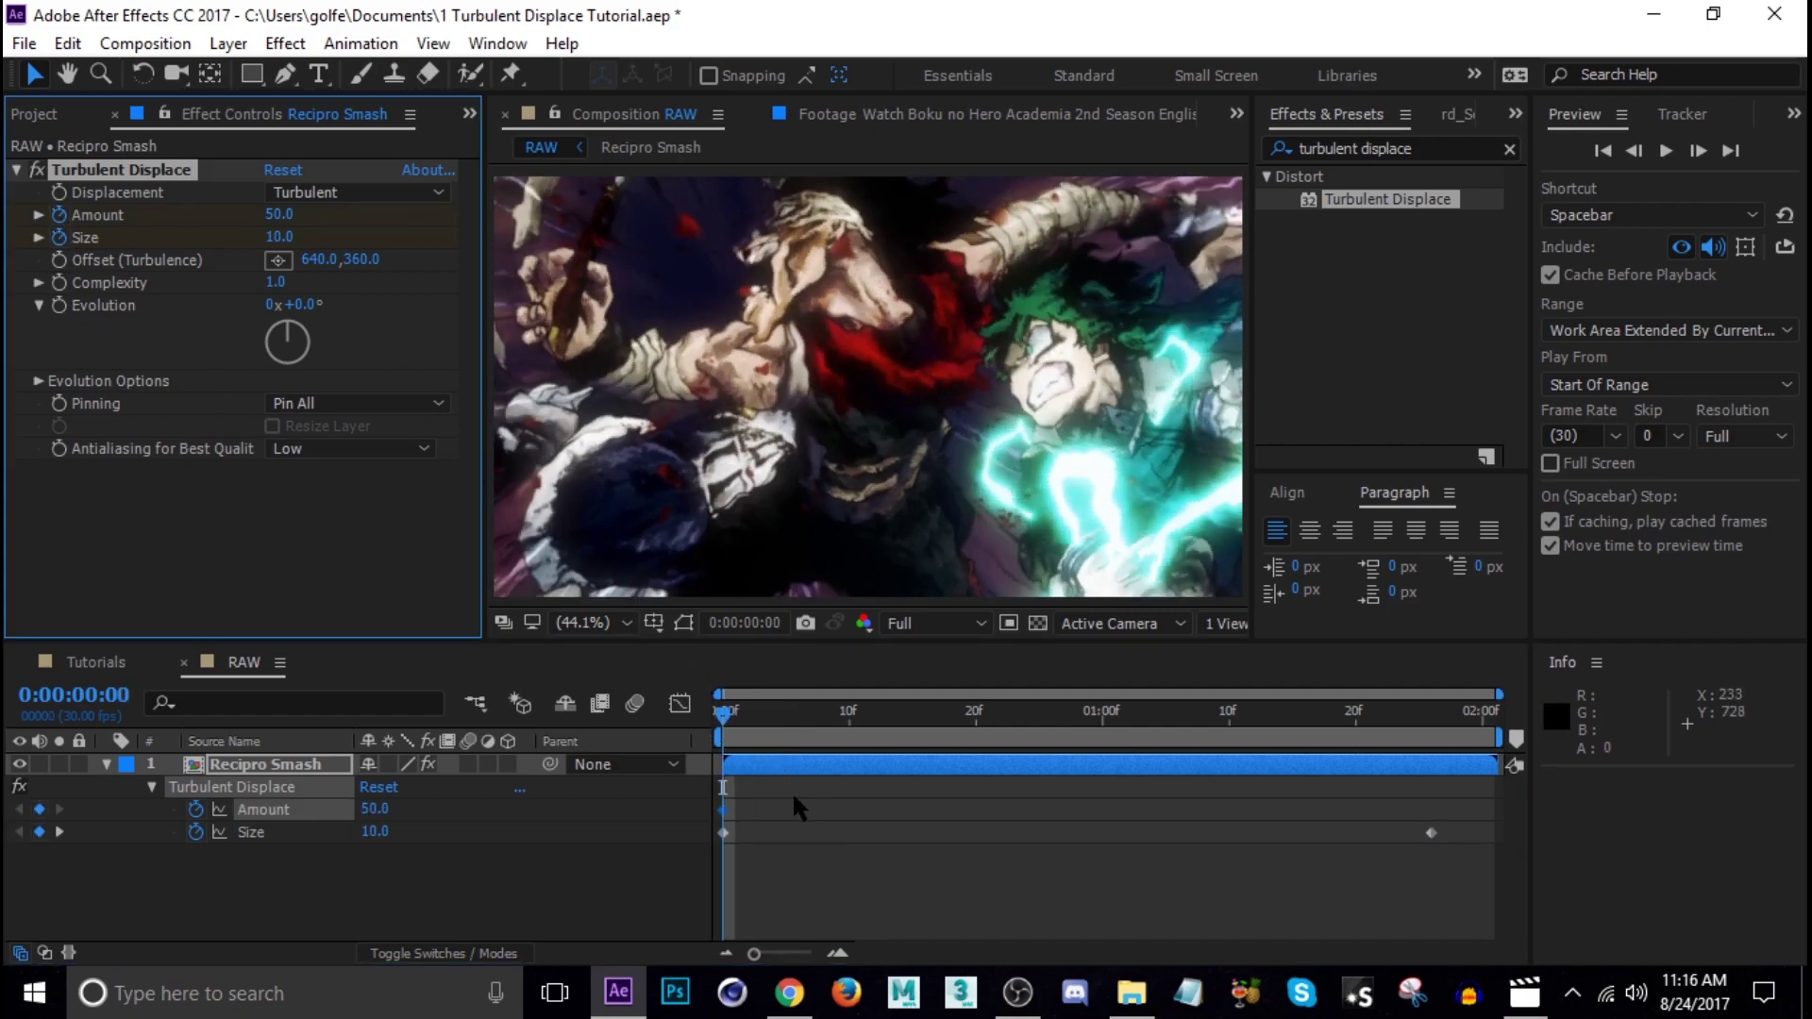
{"action": "left_click", "coordinate": [723, 796]}
{"action": "key", "text": "space"}
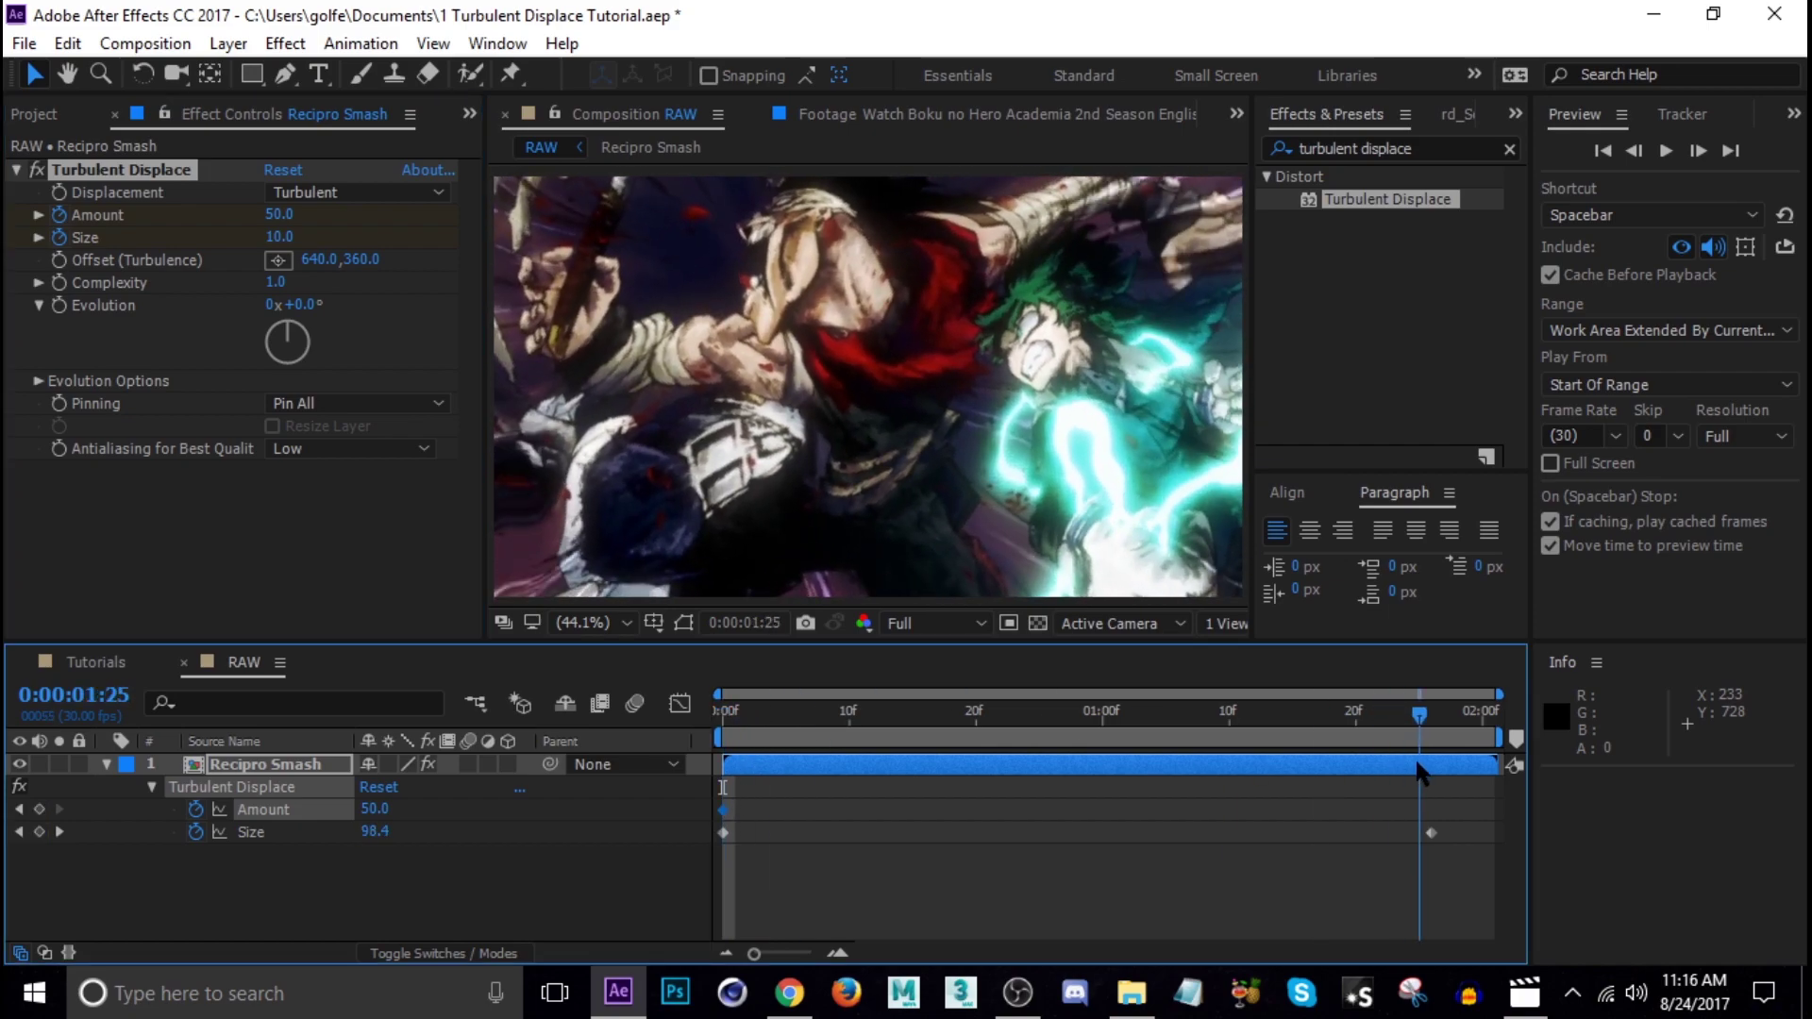
{"action": "key", "text": "space"}
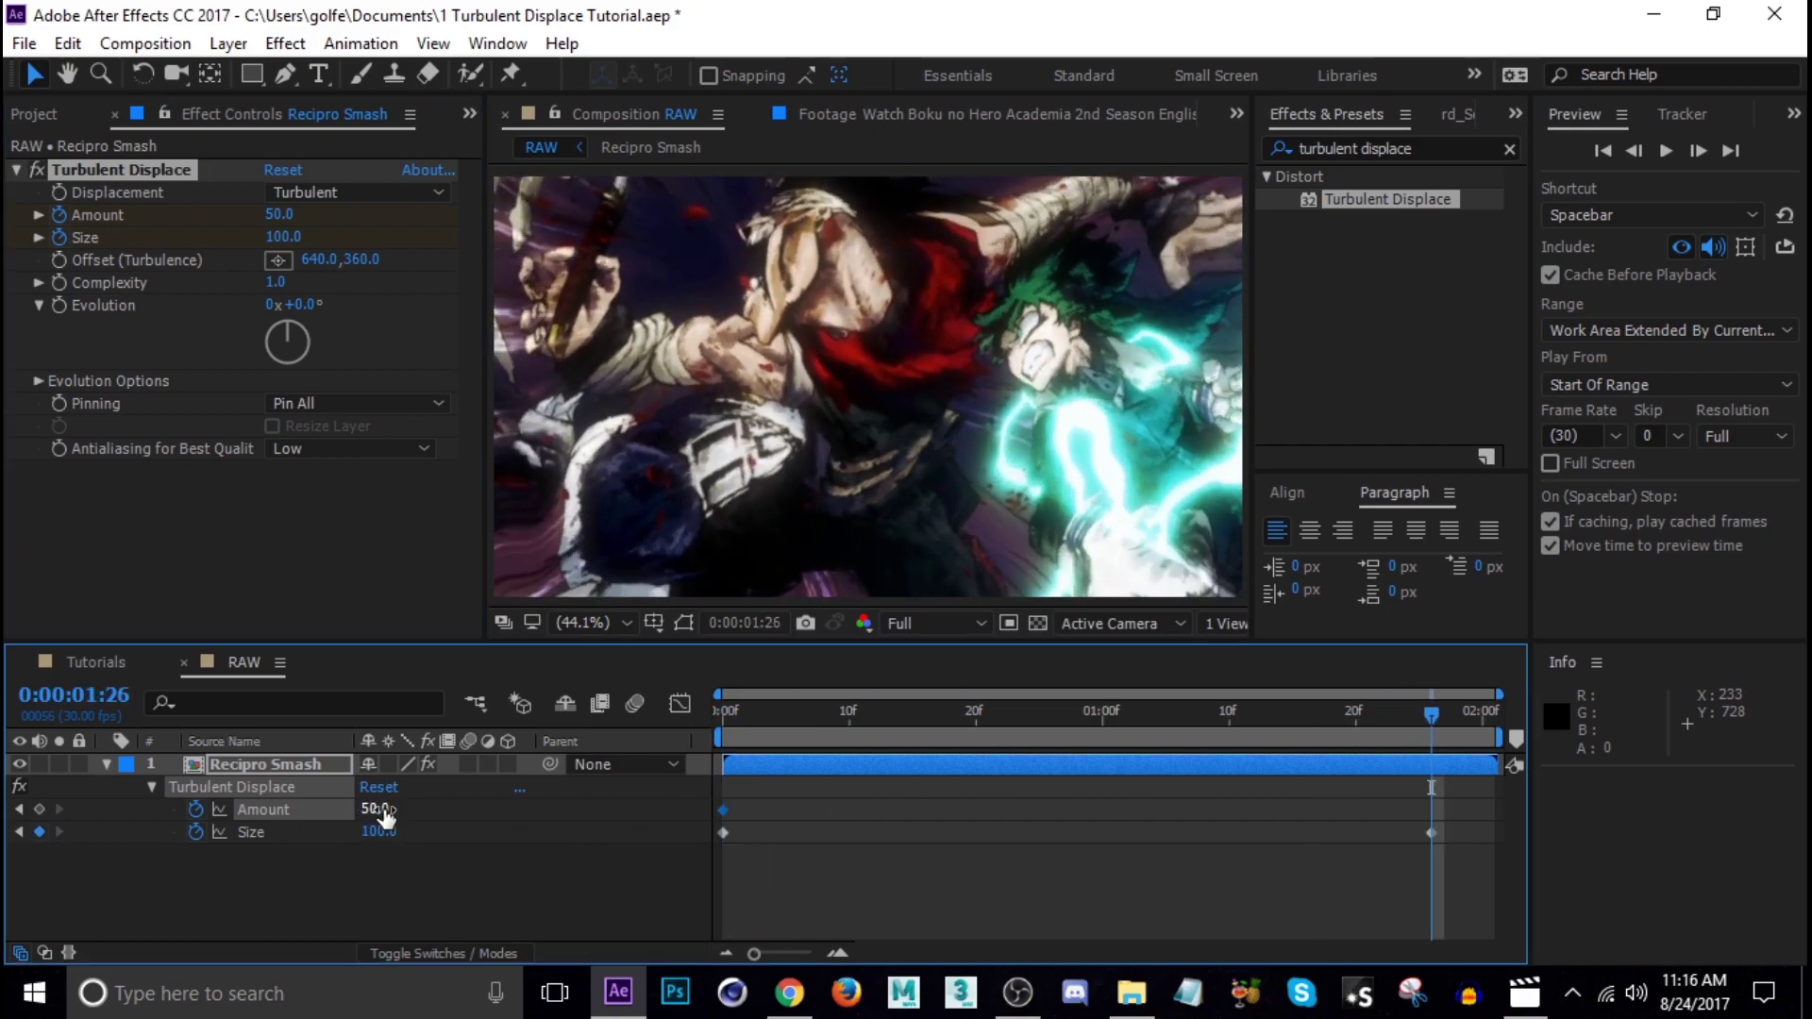
{"action": "left_click", "coordinate": [382, 808]}
{"action": "type", "text": "0"}
{"action": "key", "text": "Return"}
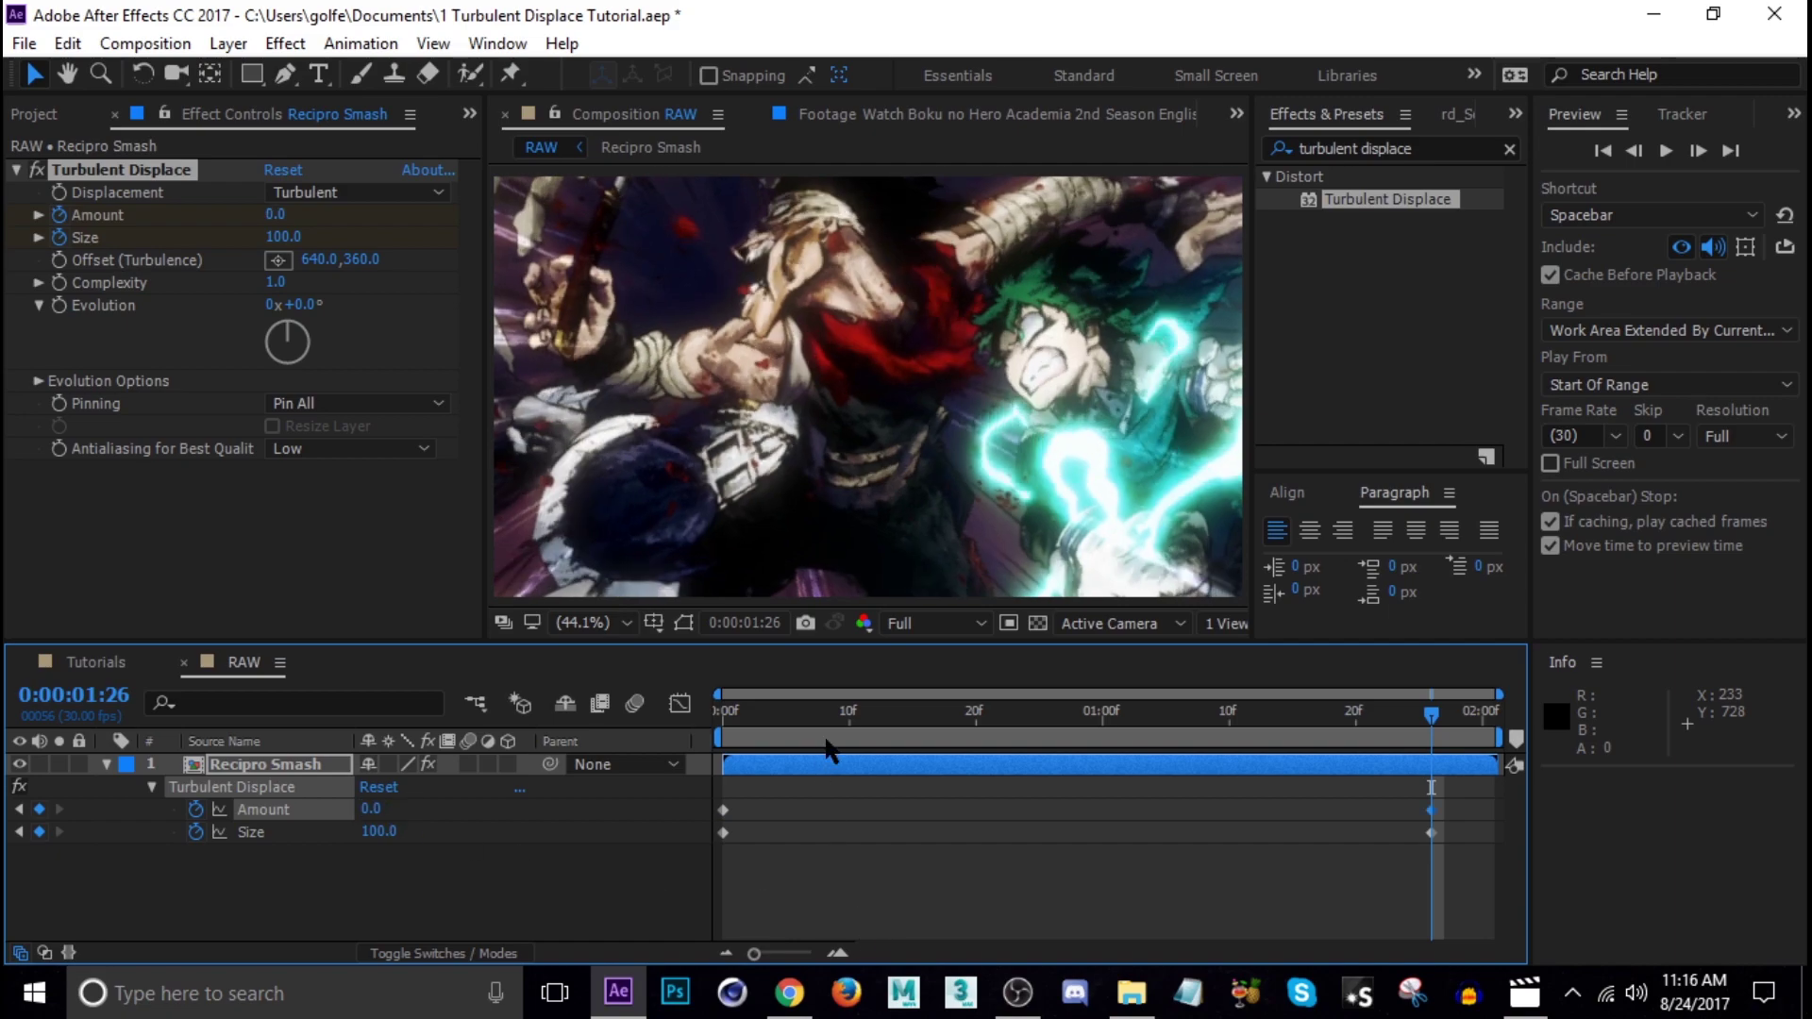
{"action": "left_click_drag", "start_coordinate": [826, 714], "coordinate": [716, 761]}
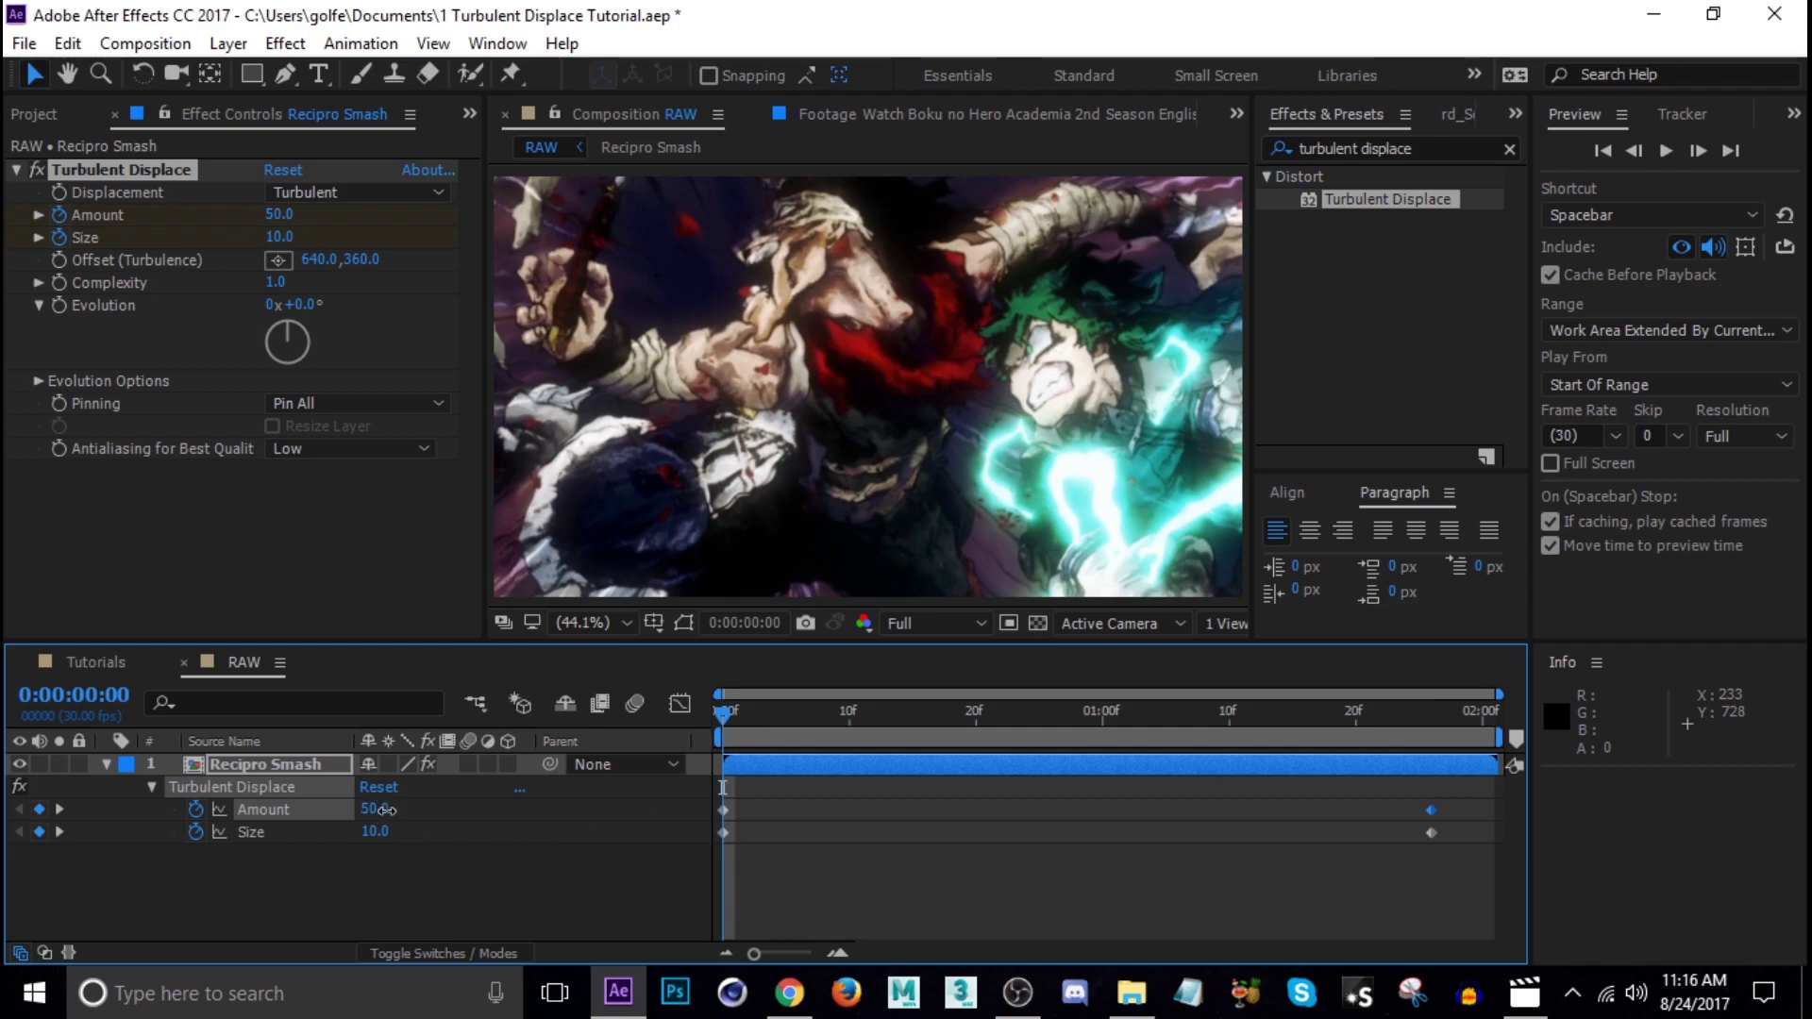
- Set the first-frame Size keyframe to 25 and the Amount keyframe to 100
{"action": "mouse_move", "coordinate": [385, 809]}
{"action": "left_mouse_down"}
{"action": "mouse_move", "coordinate": [450, 806]}
{"action": "mouse_move", "coordinate": [402, 835]}
{"action": "left_mouse_up"}
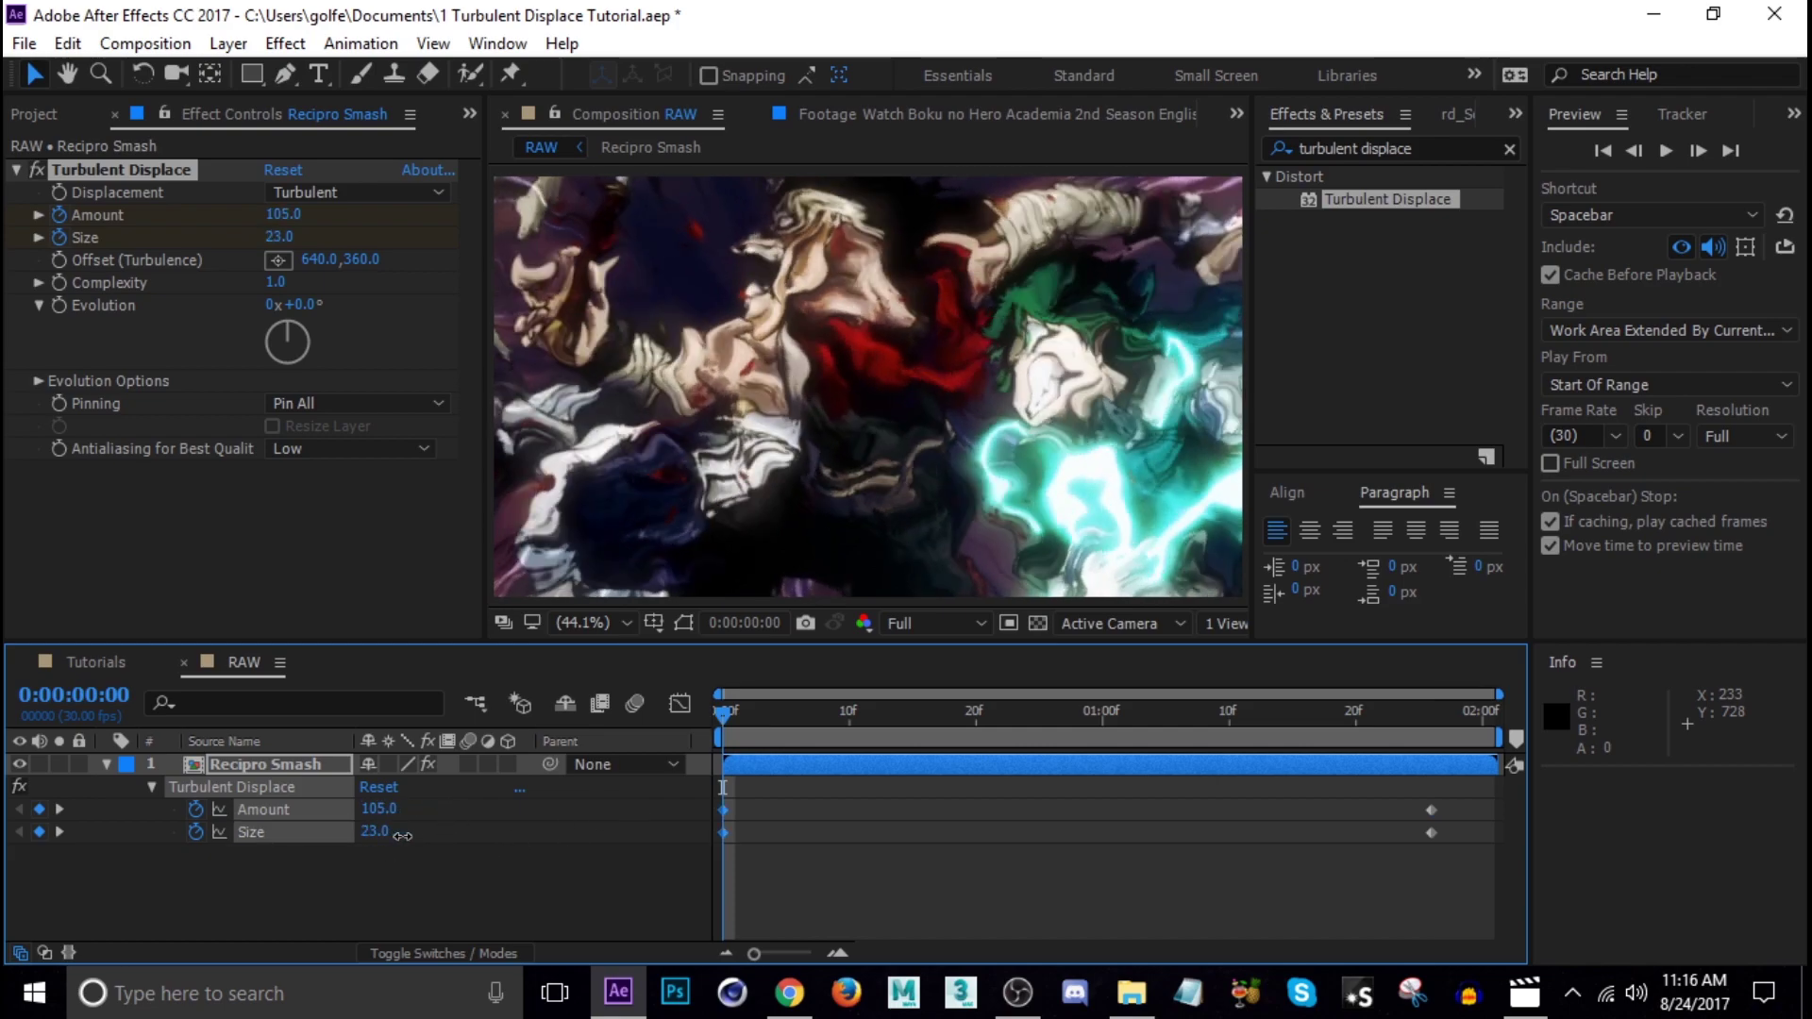
{"action": "left_click", "coordinate": [391, 838]}
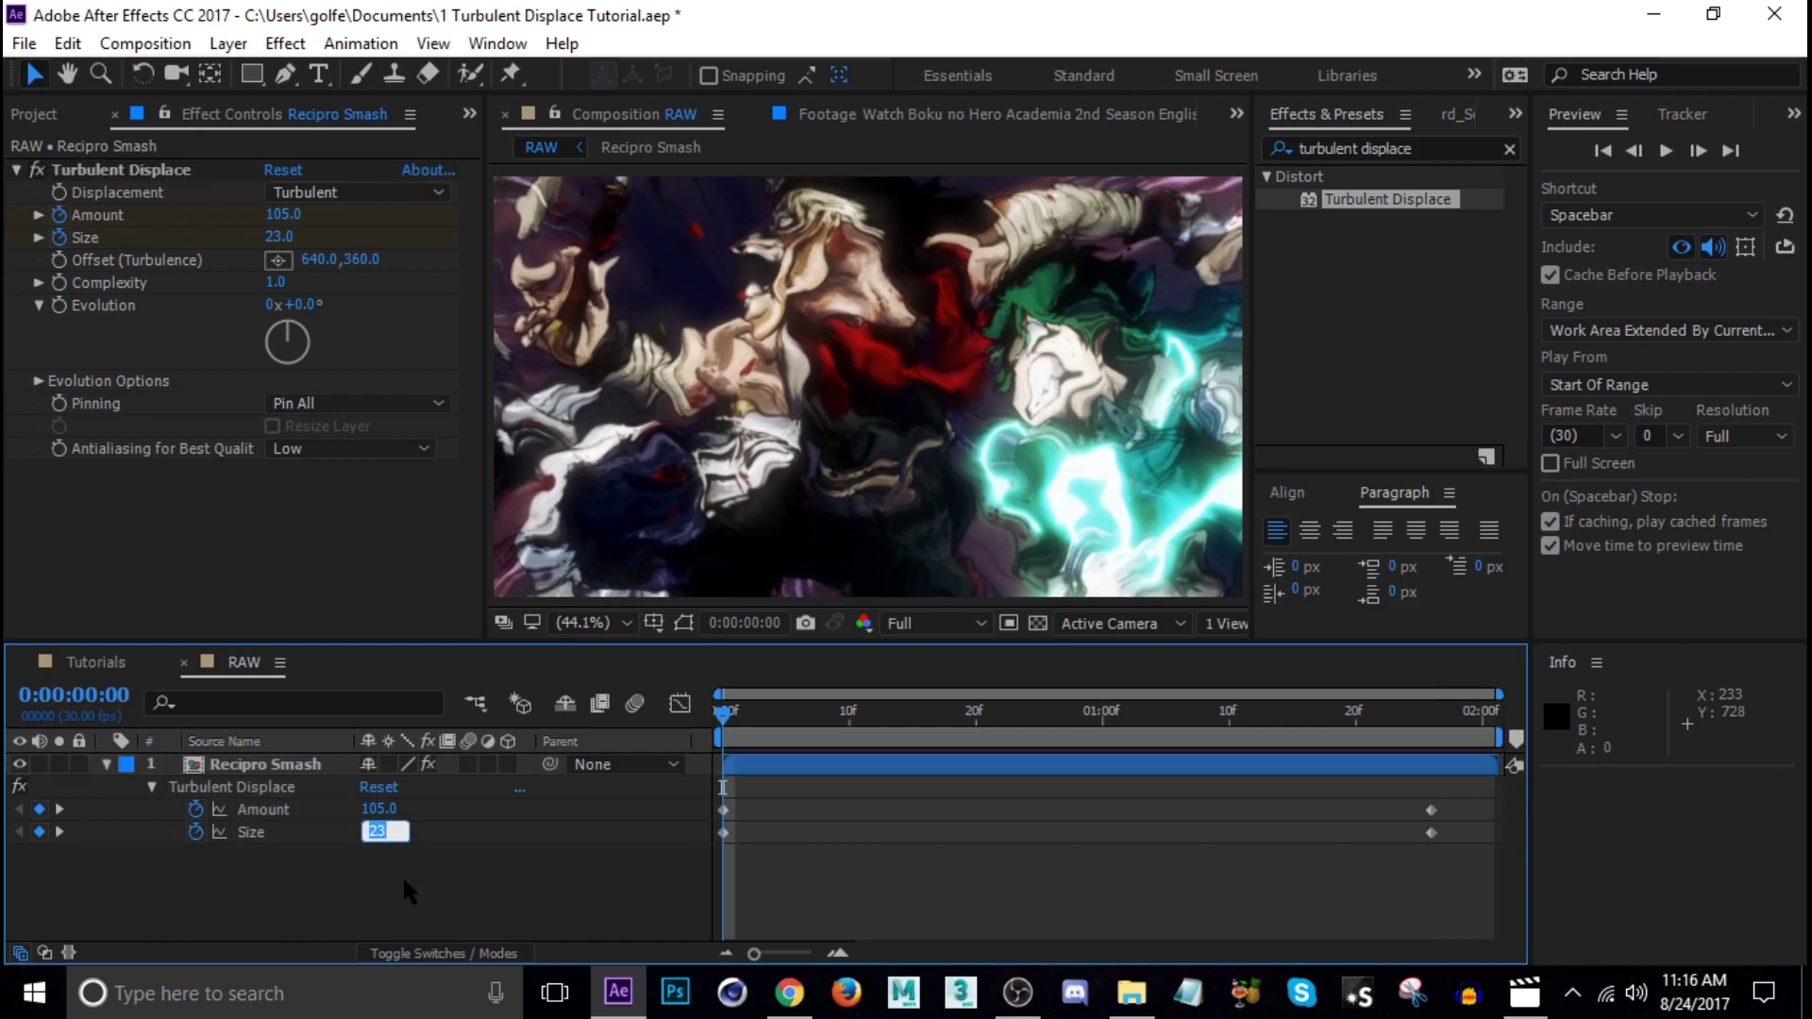
{"action": "type", "text": "25"}
{"action": "key", "text": "Return"}
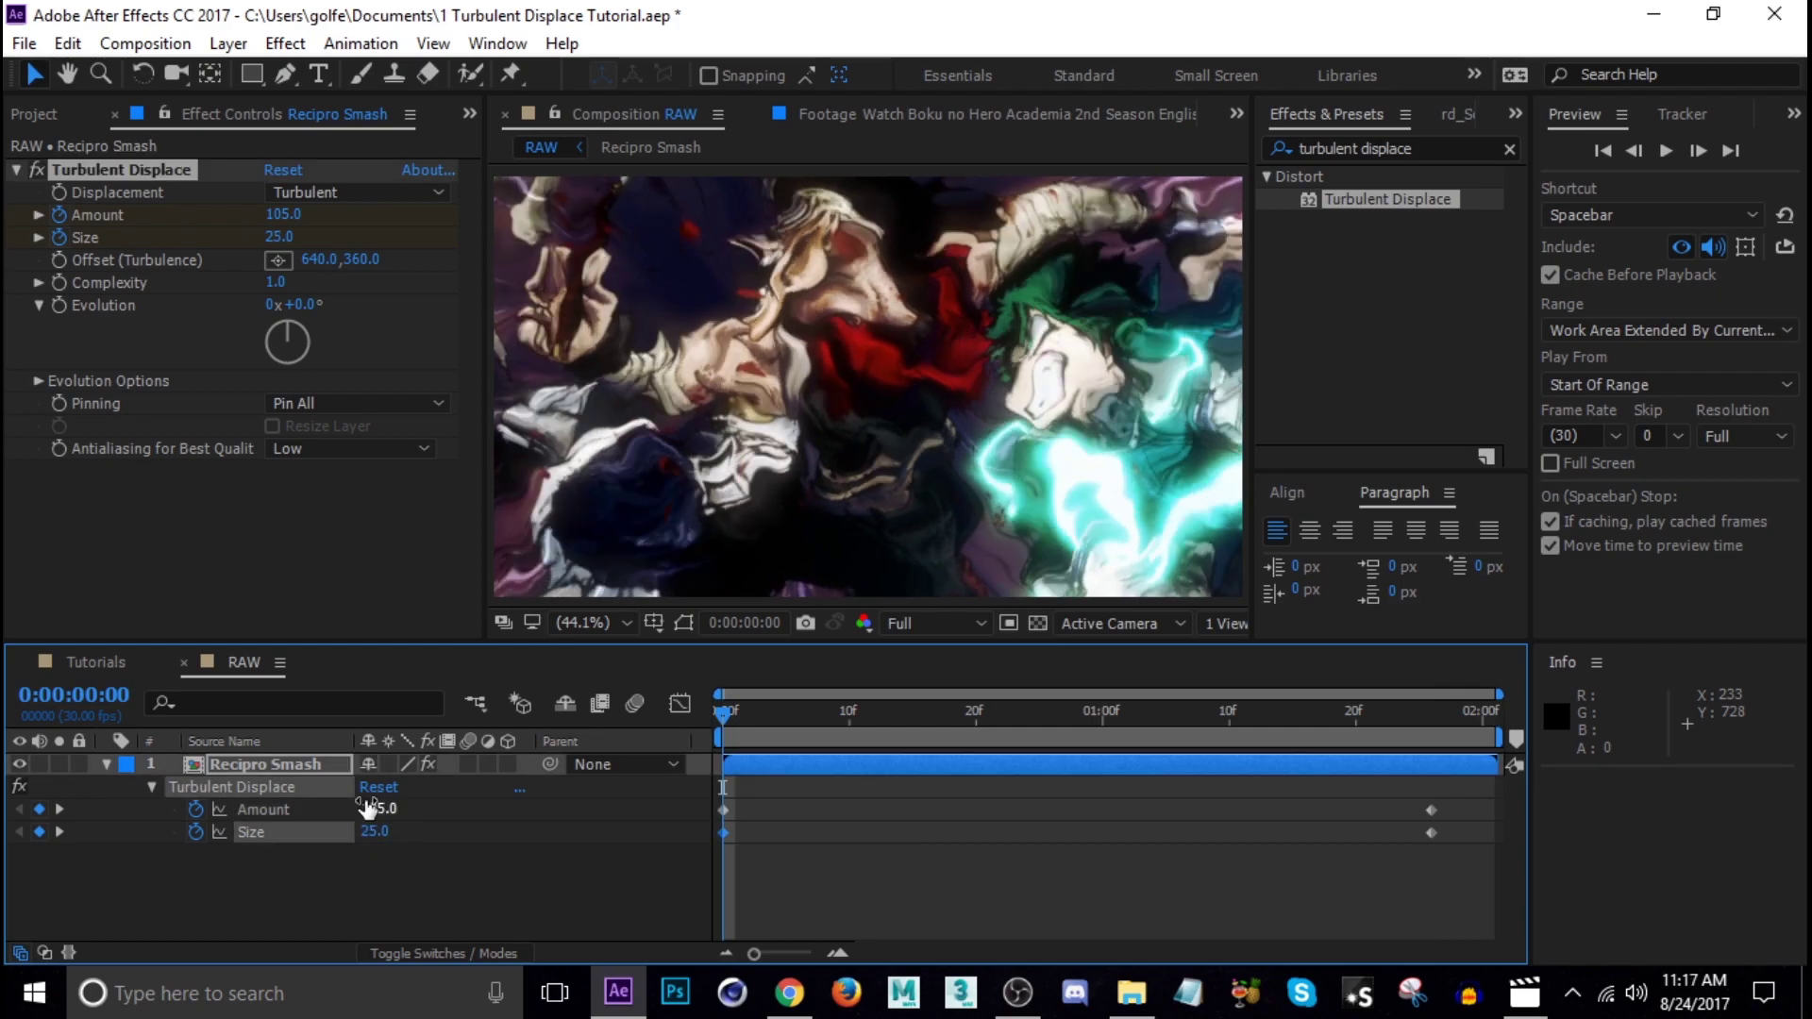
{"action": "left_click", "coordinate": [368, 809]}
{"action": "type", "text": "100"}
{"action": "key", "text": "Return"}
- Preview the warp, lower the starting Amount to 60, and preview again
{"action": "left_click_drag", "start_coordinate": [724, 712], "coordinate": [1139, 765]}
{"action": "key", "text": "space"}
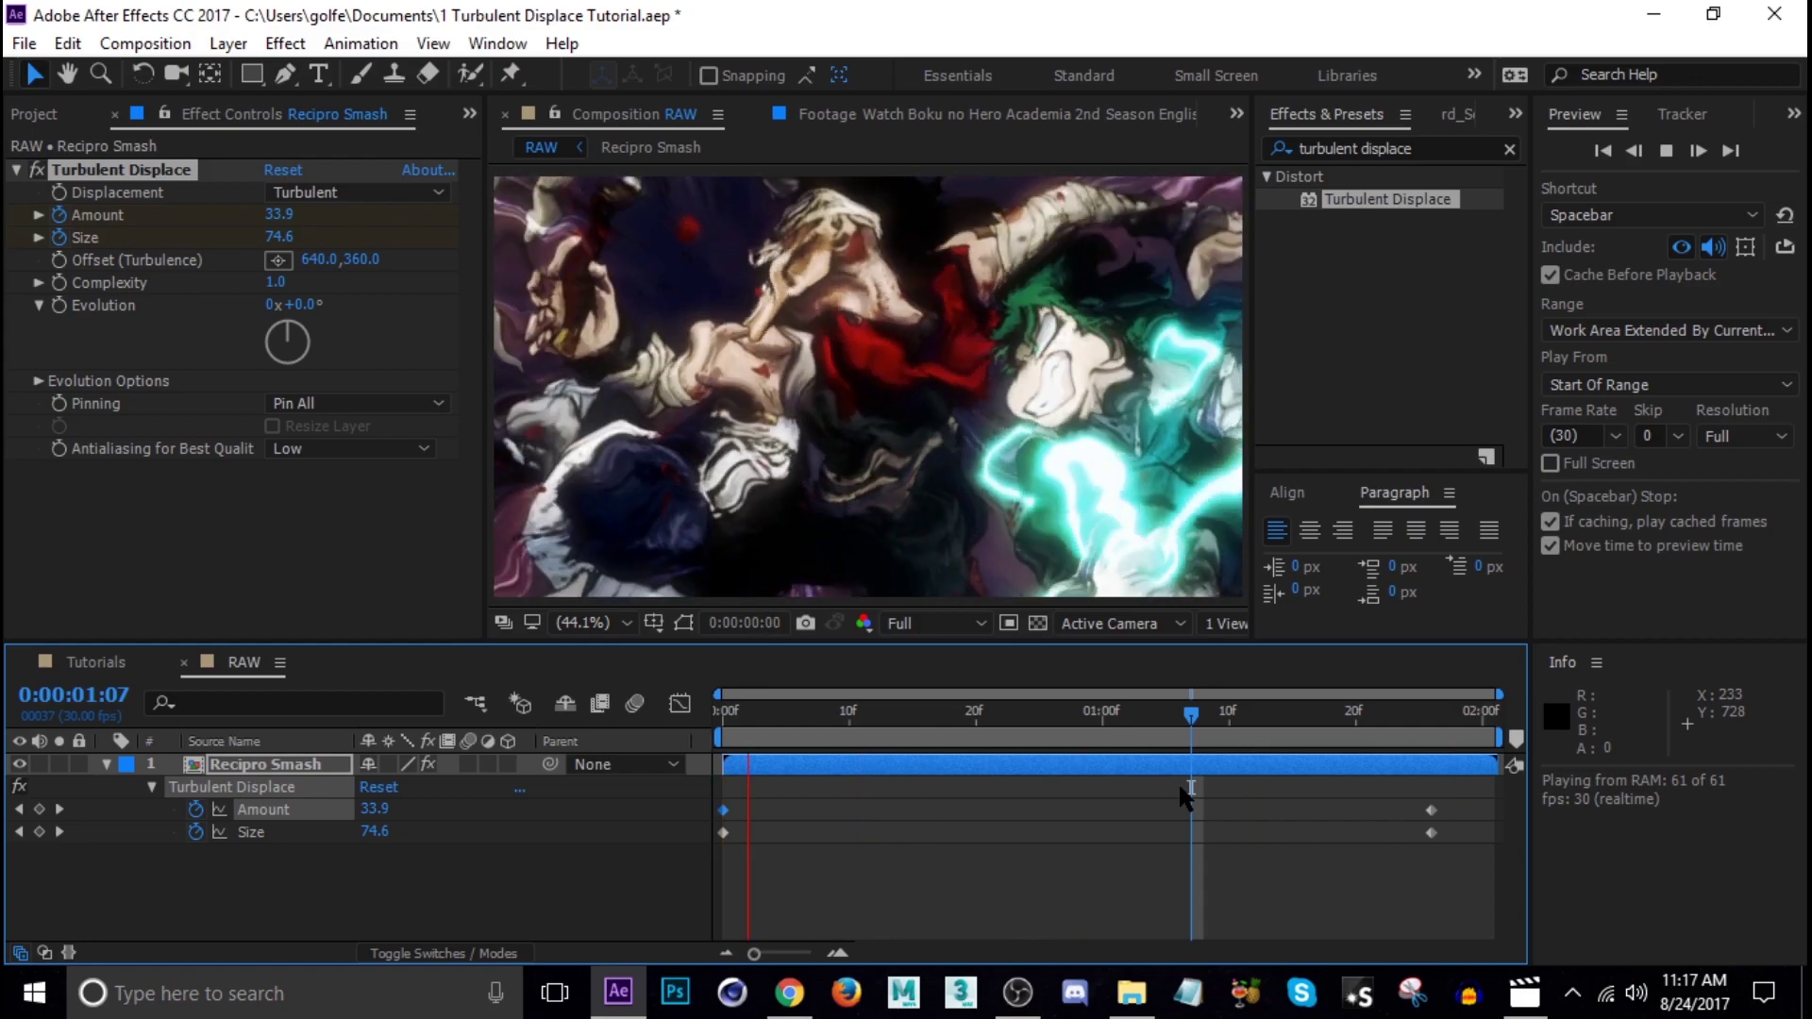
{"action": "left_click", "coordinate": [723, 724]}
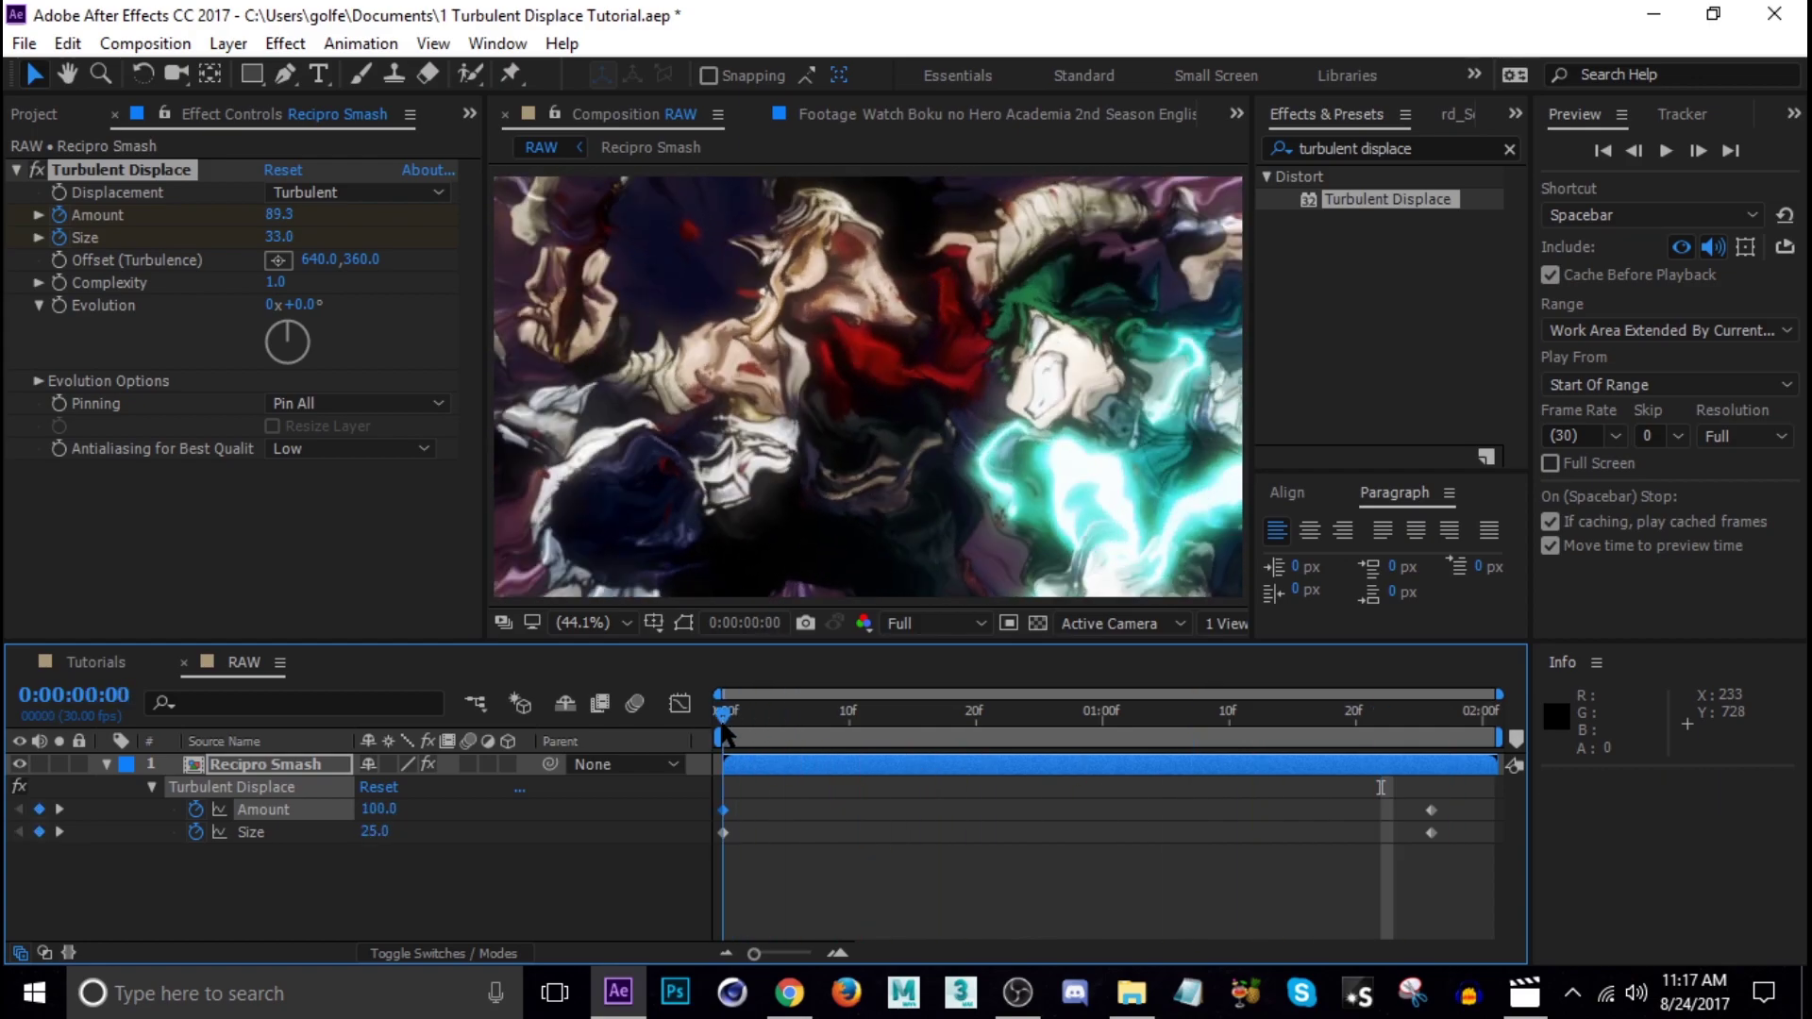
{"action": "left_click", "coordinate": [487, 869]}
{"action": "left_click", "coordinate": [381, 808]}
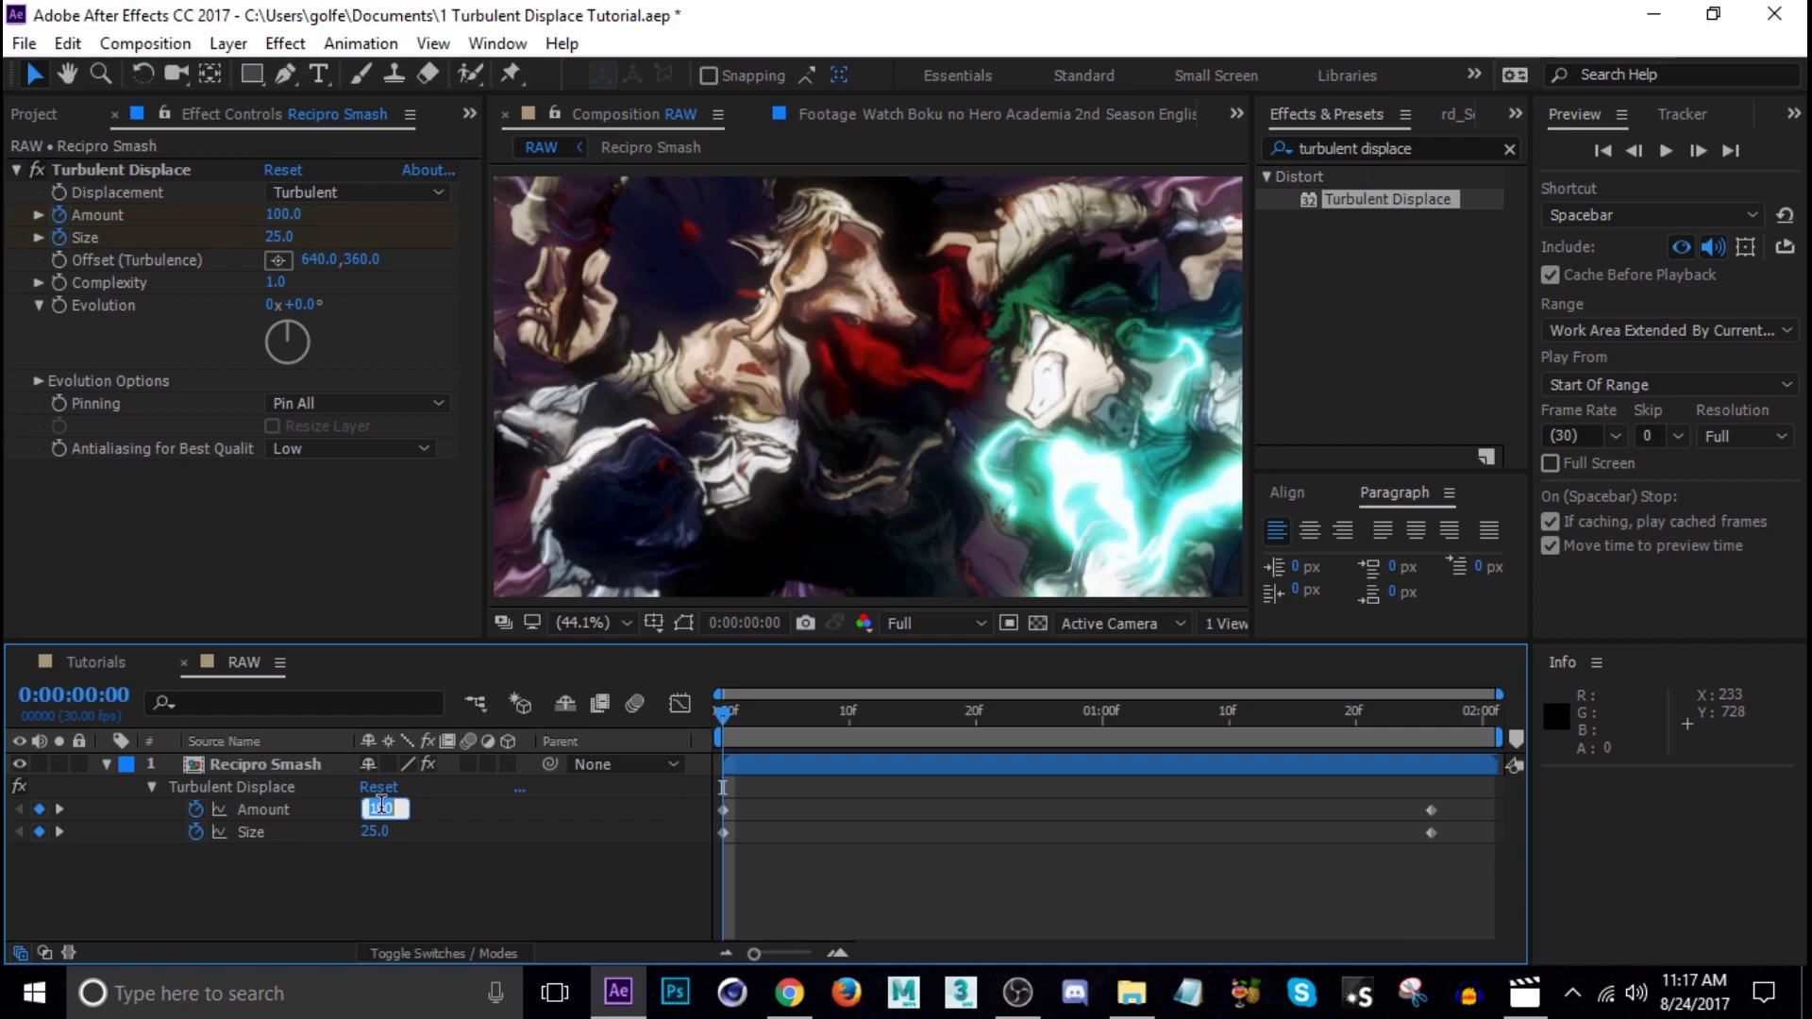
{"action": "type", "text": "60"}
{"action": "key", "text": "Return"}
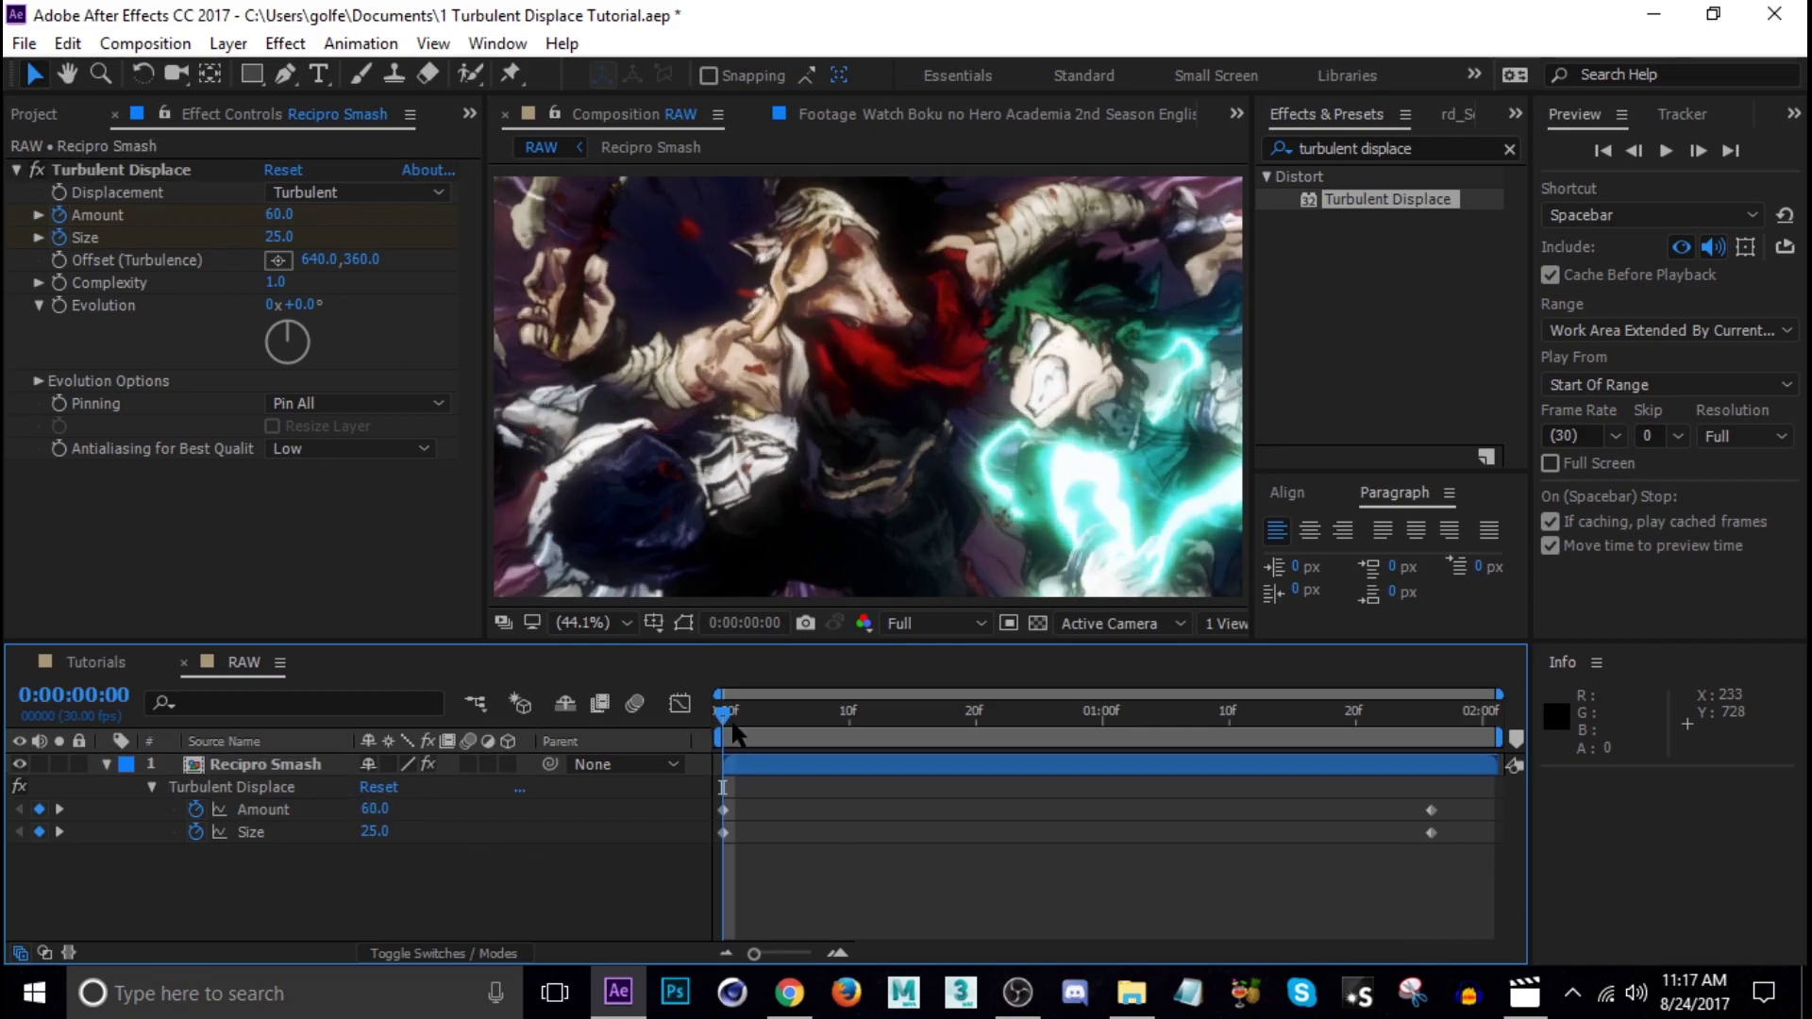
{"action": "key", "text": "space"}
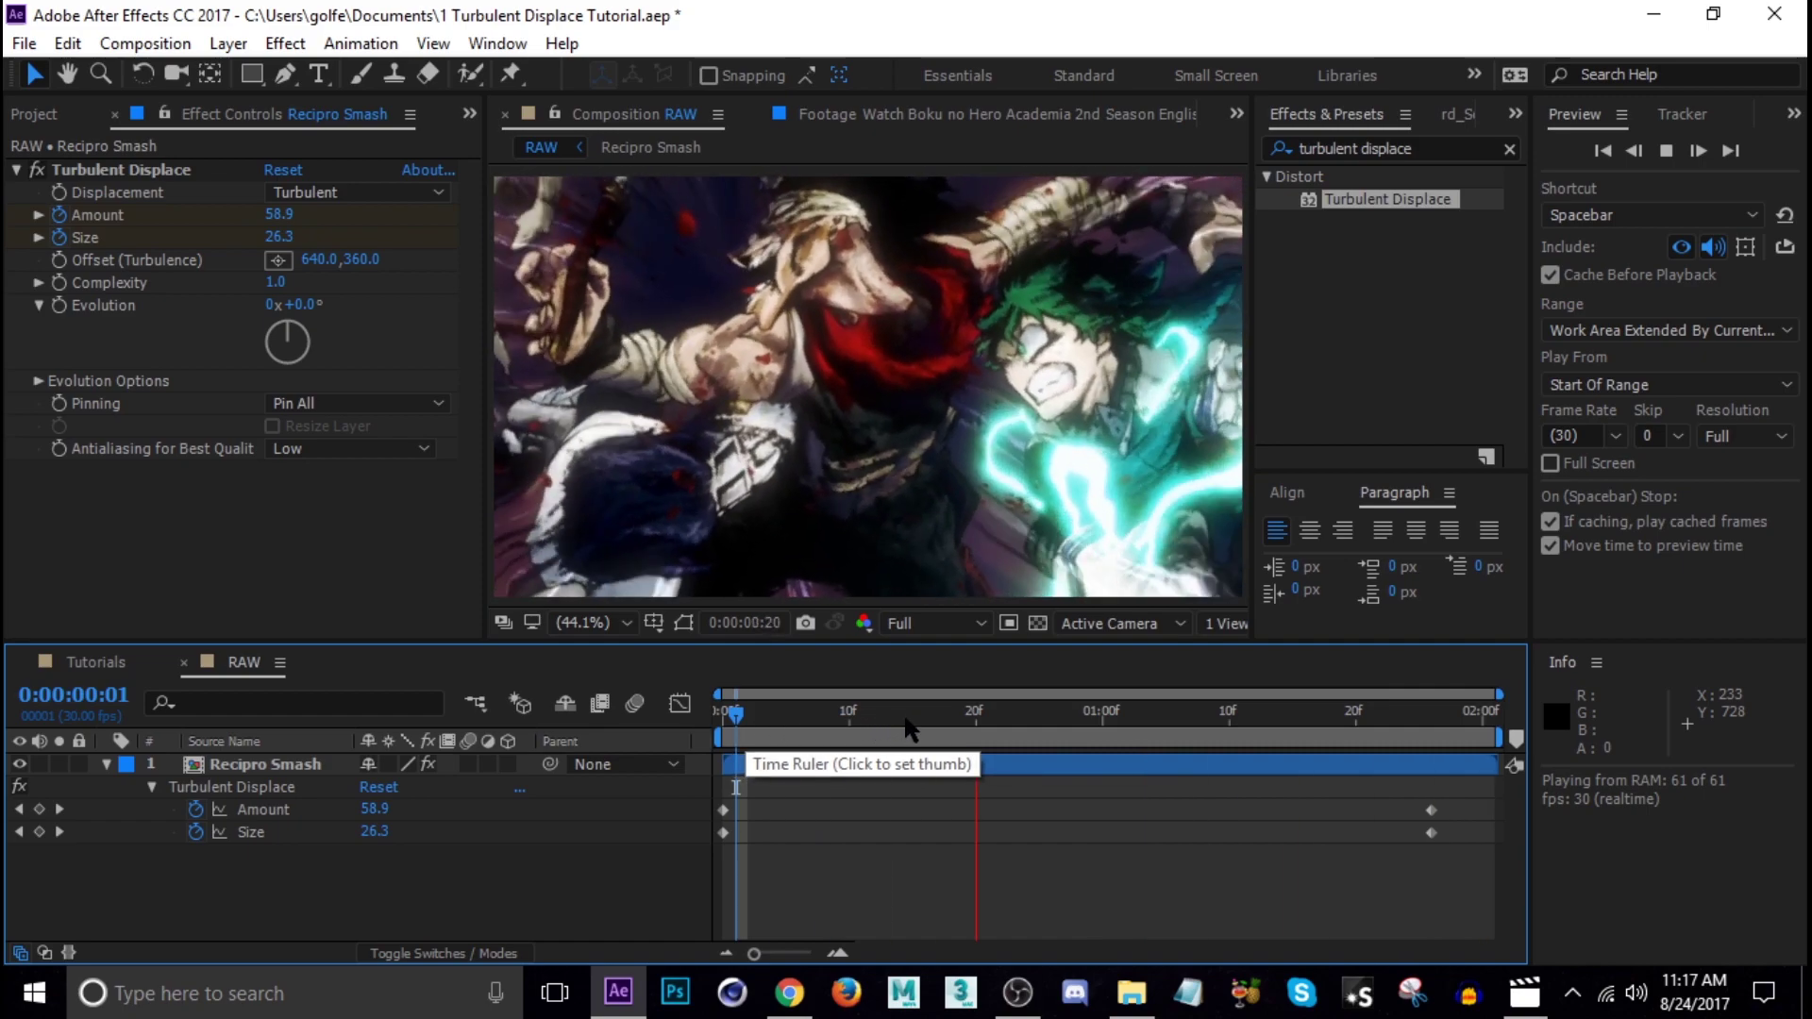
{"action": "key", "text": "space"}
- Keyframe the clip's Scale from 205% at frame 0 down to 100% at the clip's end
{"action": "left_click_drag", "start_coordinate": [974, 730], "coordinate": [1064, 730]}
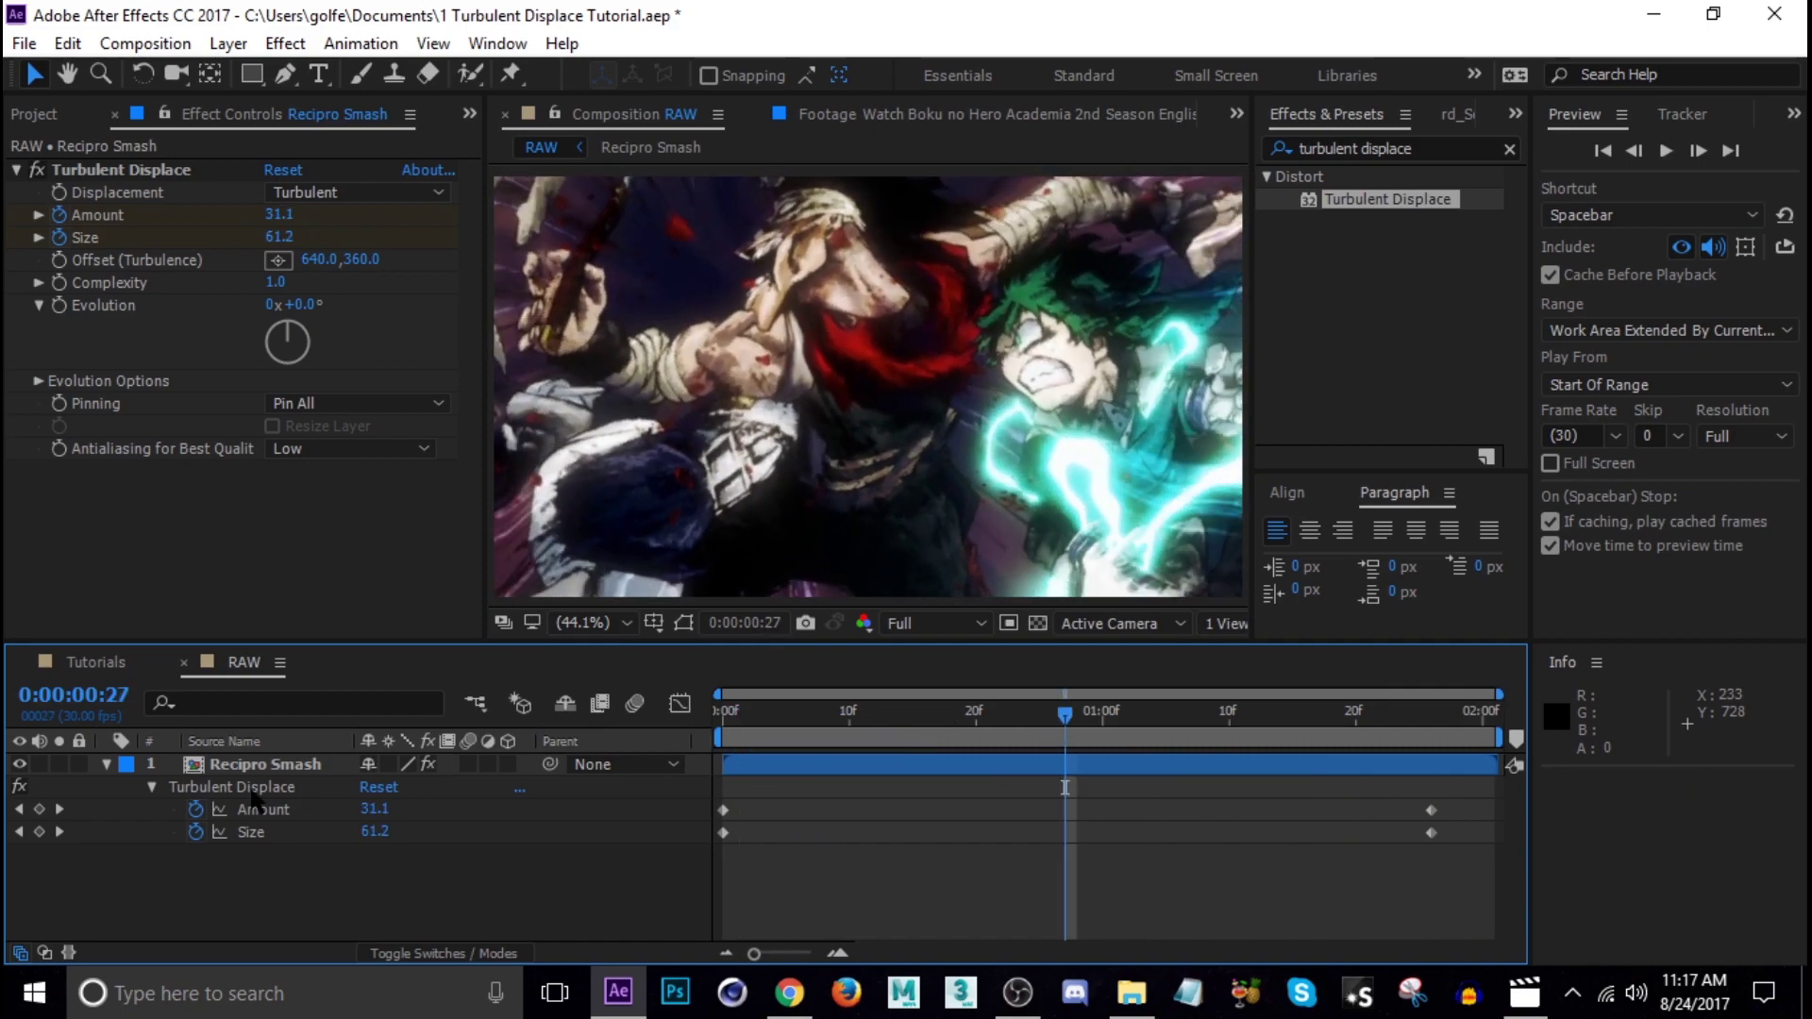
{"action": "left_click", "coordinate": [105, 765]}
{"action": "left_click", "coordinate": [300, 766]}
{"action": "key", "text": "s"}
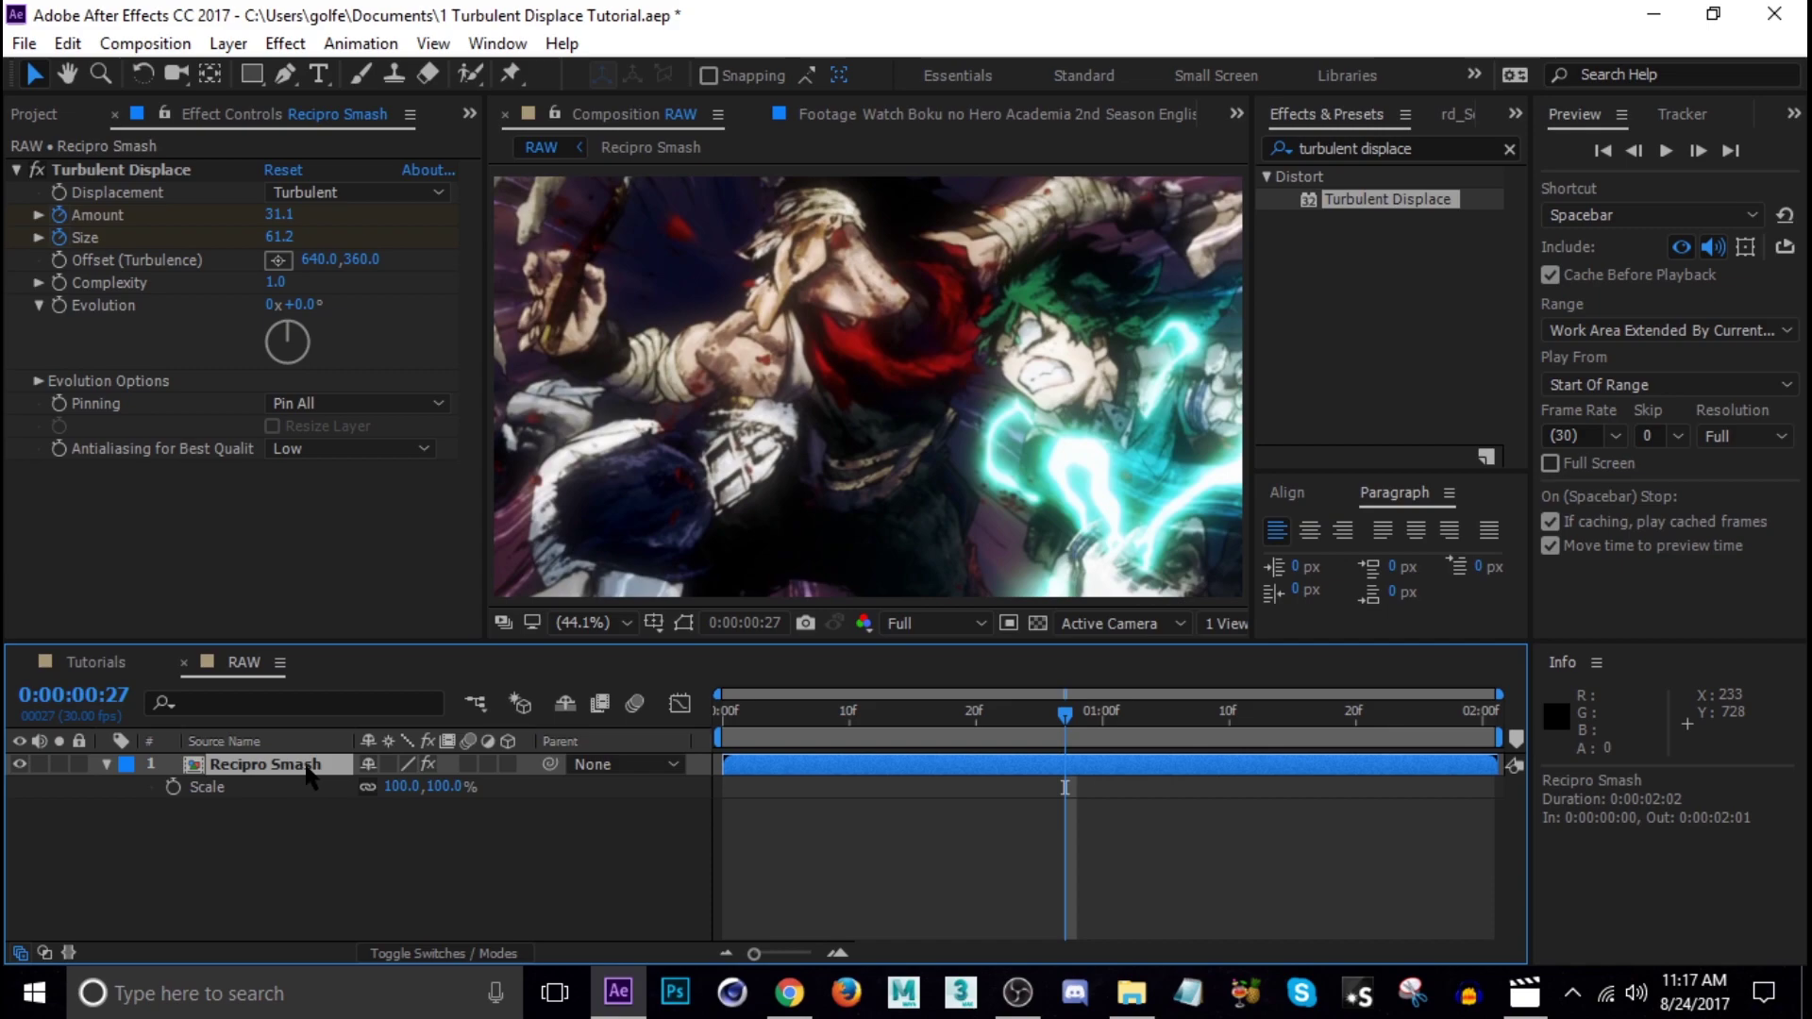
{"action": "key", "text": "Home"}
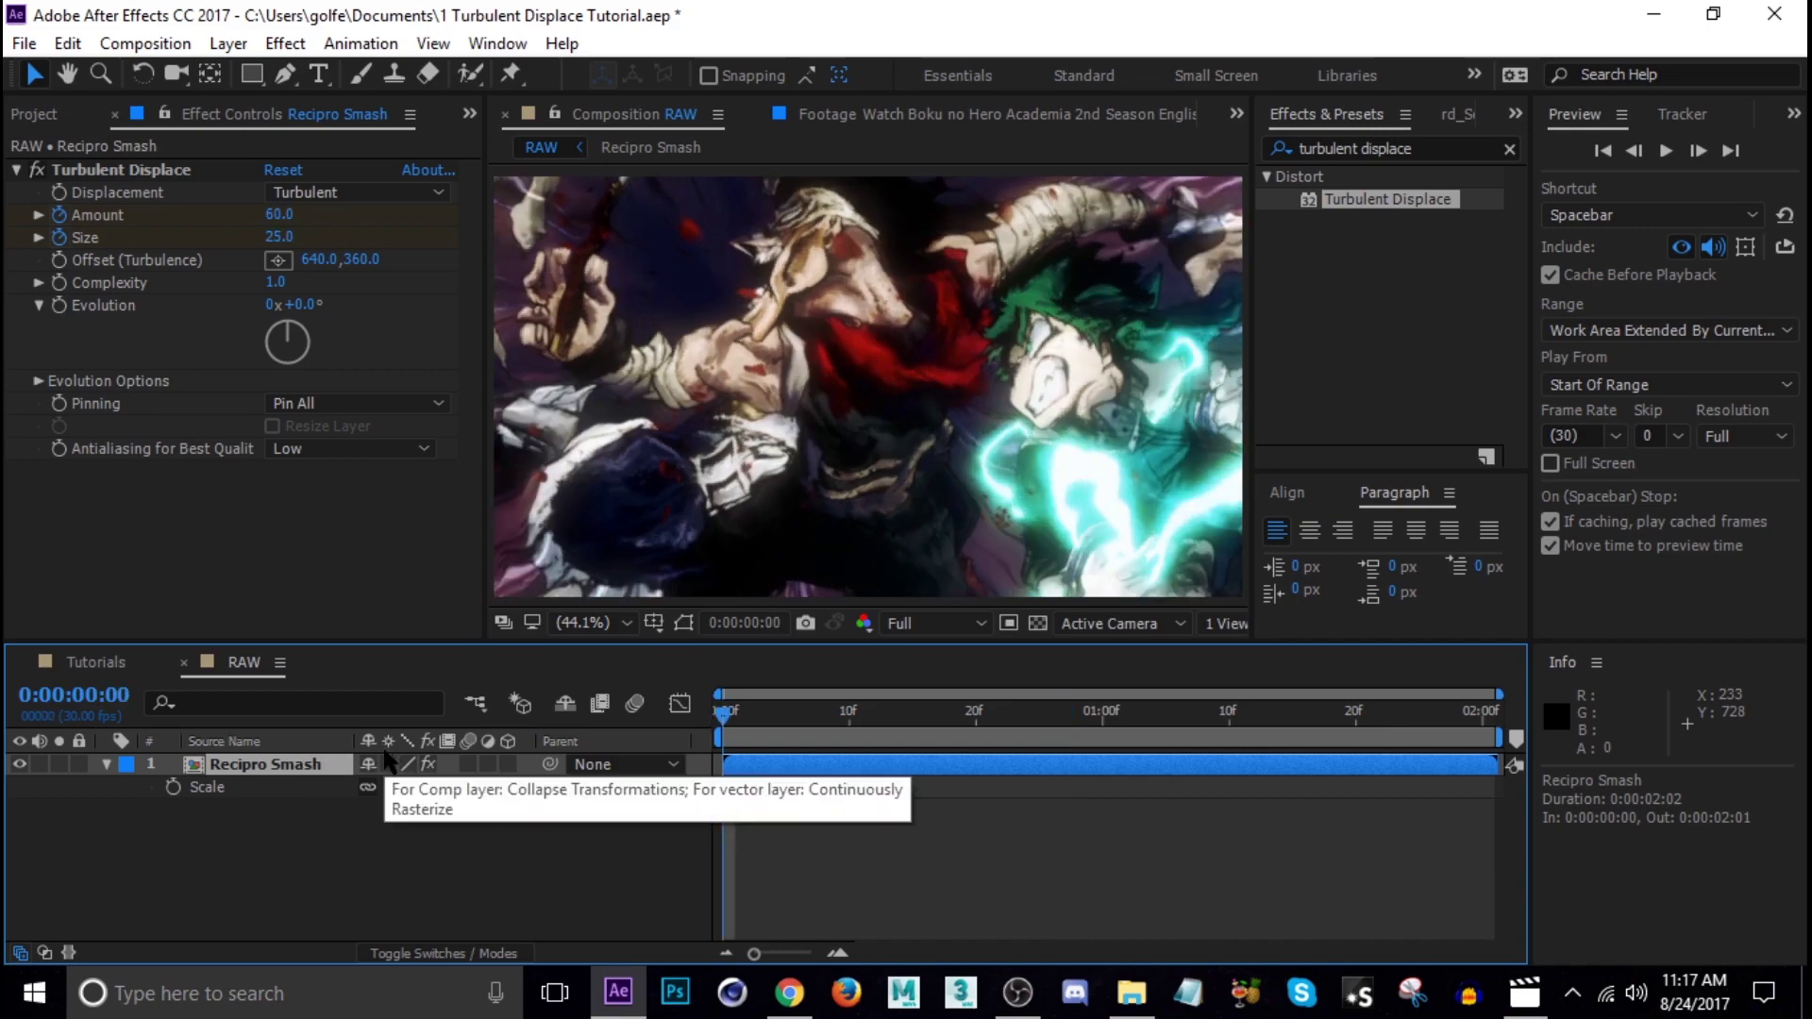
{"action": "left_click", "coordinate": [173, 787]}
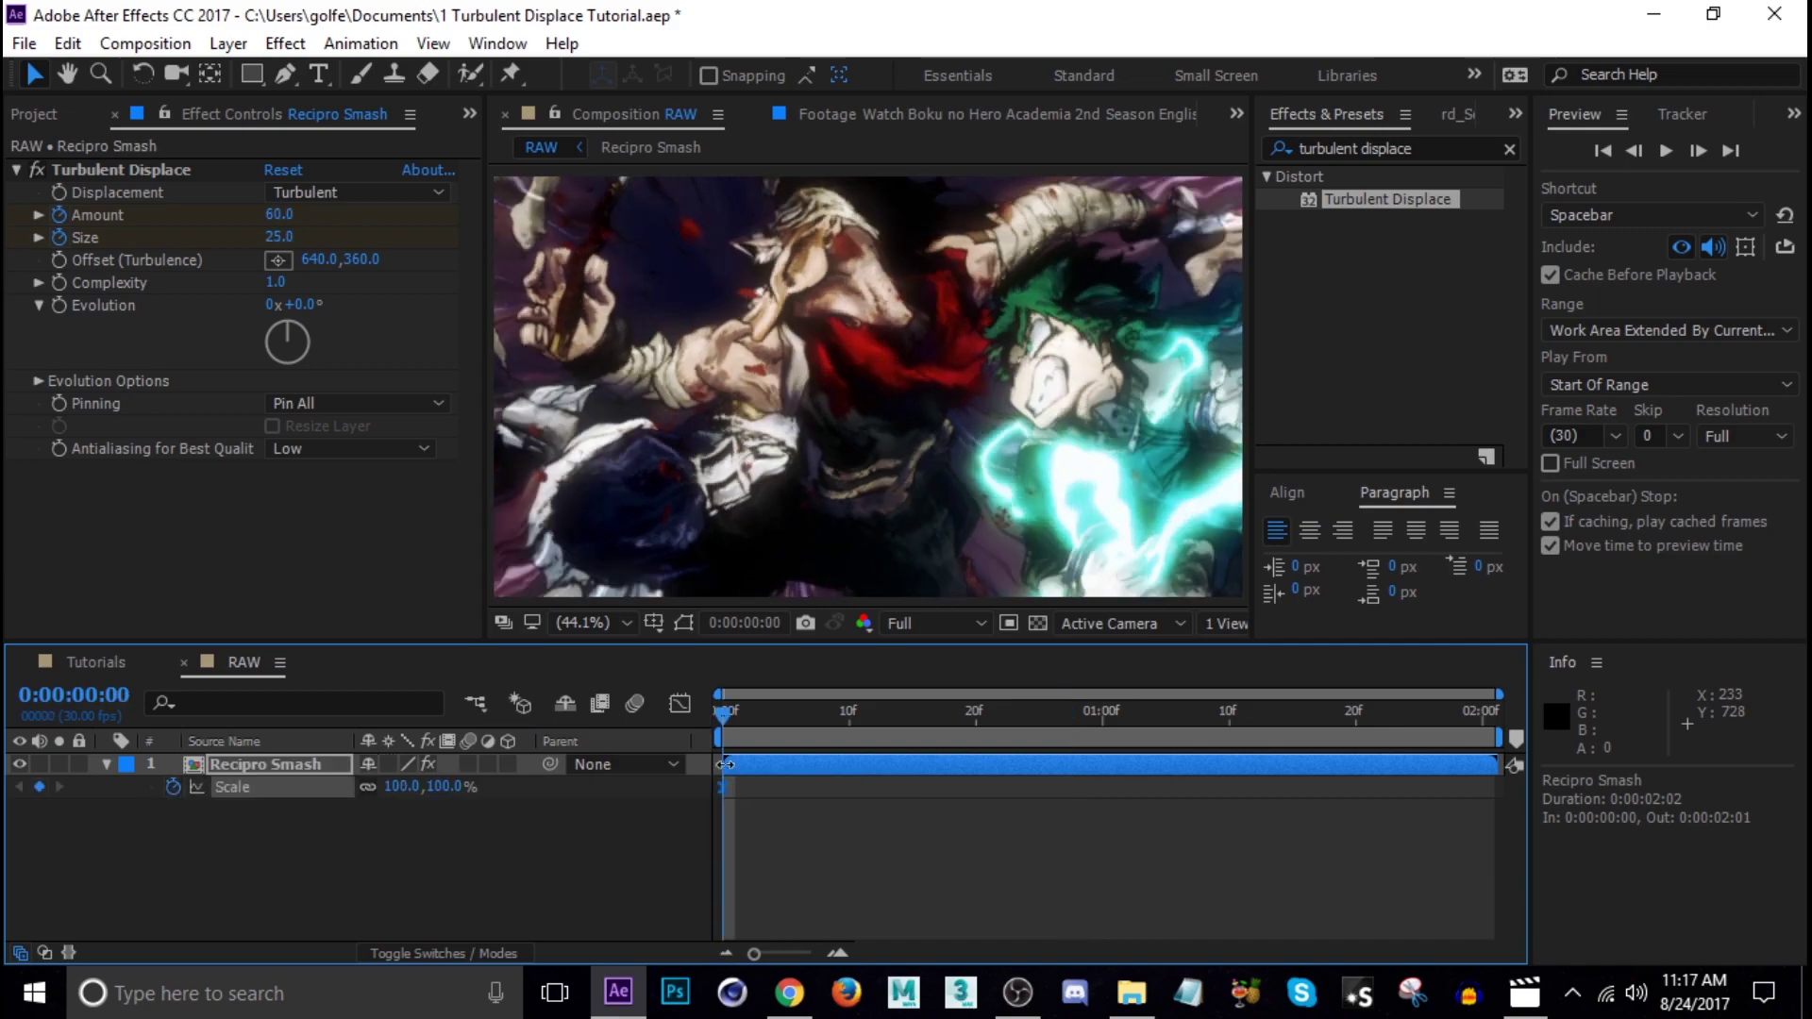
{"action": "mouse_move", "coordinate": [722, 789]}
{"action": "left_click_drag", "start_coordinate": [723, 791], "coordinate": [1447, 813]}
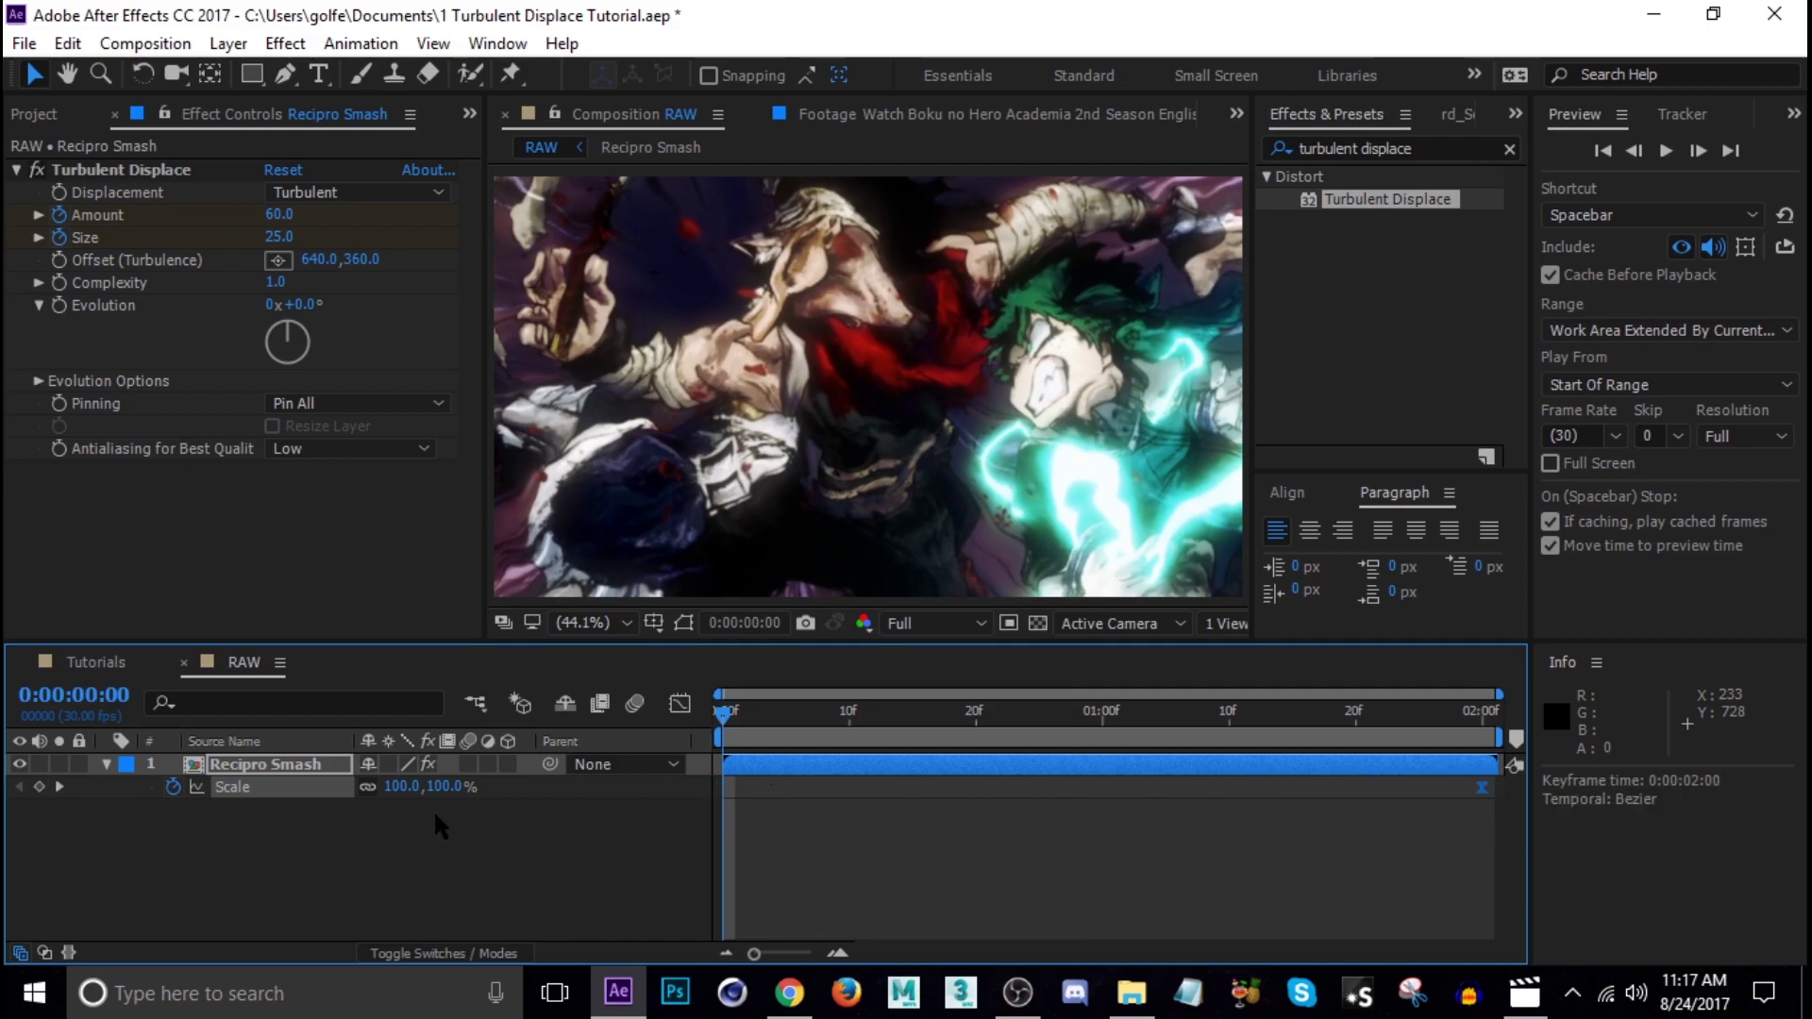
{"action": "left_click_drag", "start_coordinate": [453, 786], "coordinate": [469, 800]}
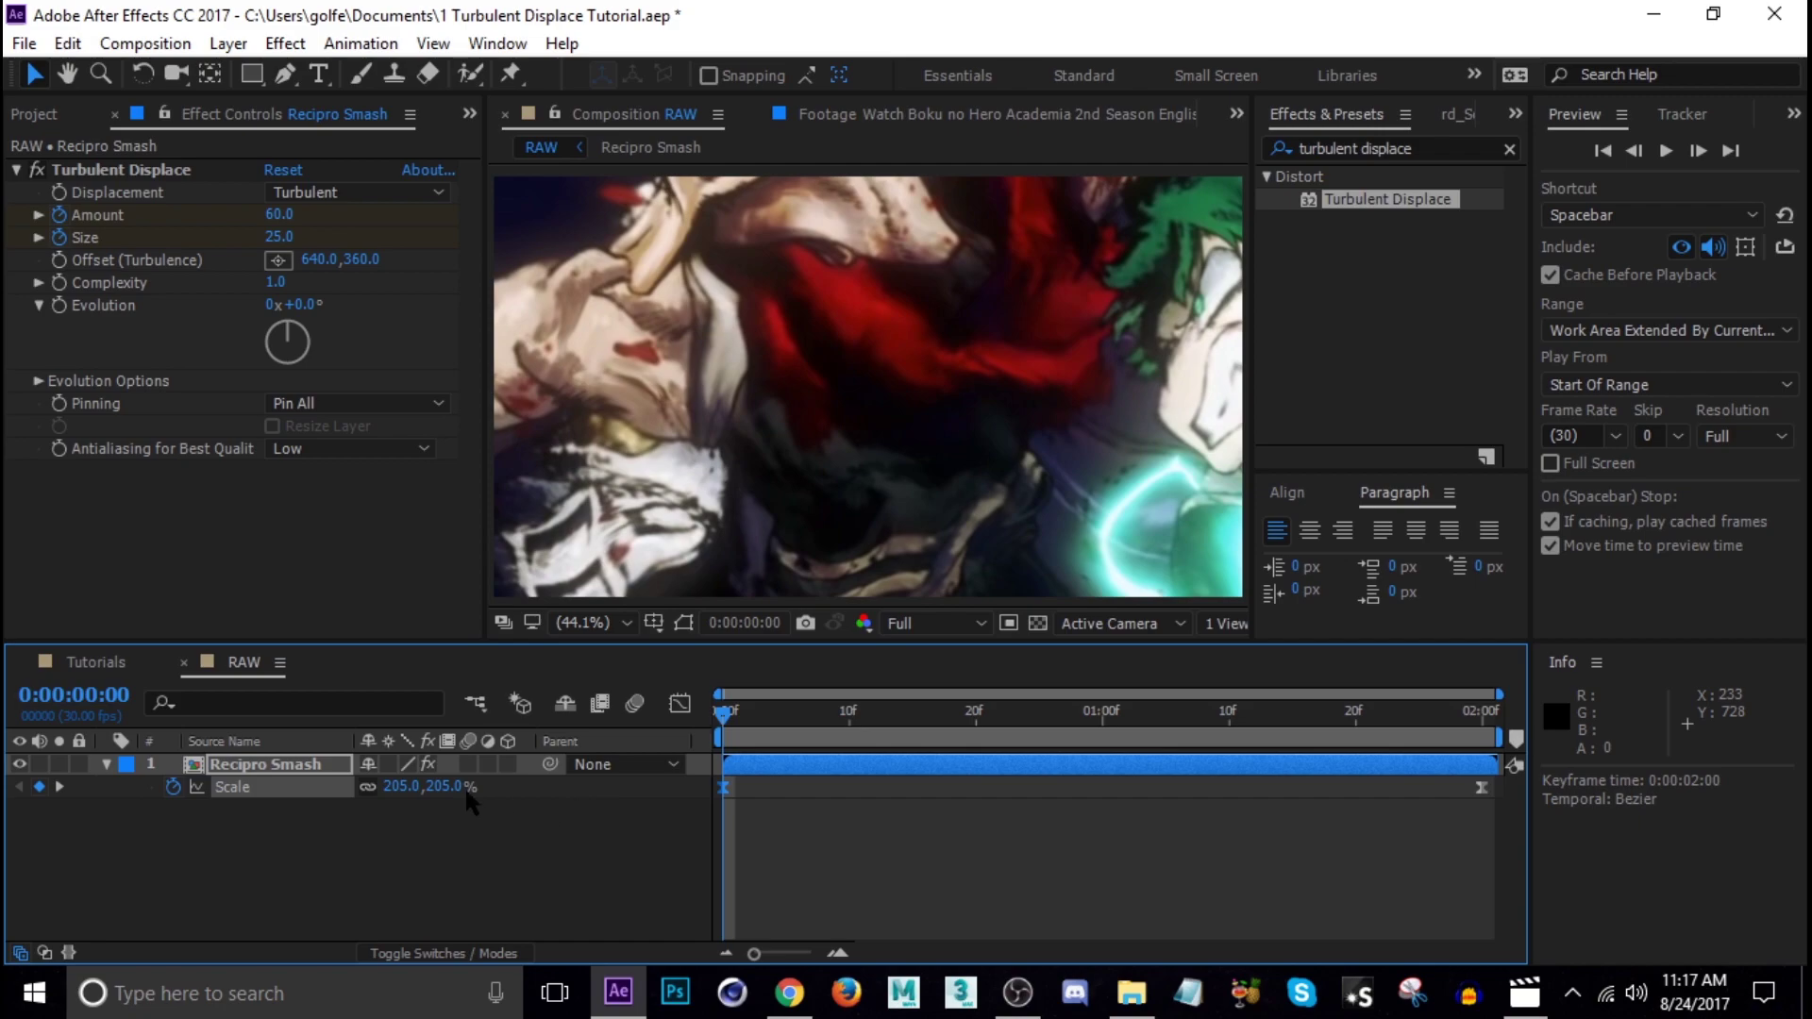
- Ease the Scale curve in the Graph Editor, preview it, and add an empty text layer at frame 0
{"action": "left_click", "coordinate": [679, 703]}
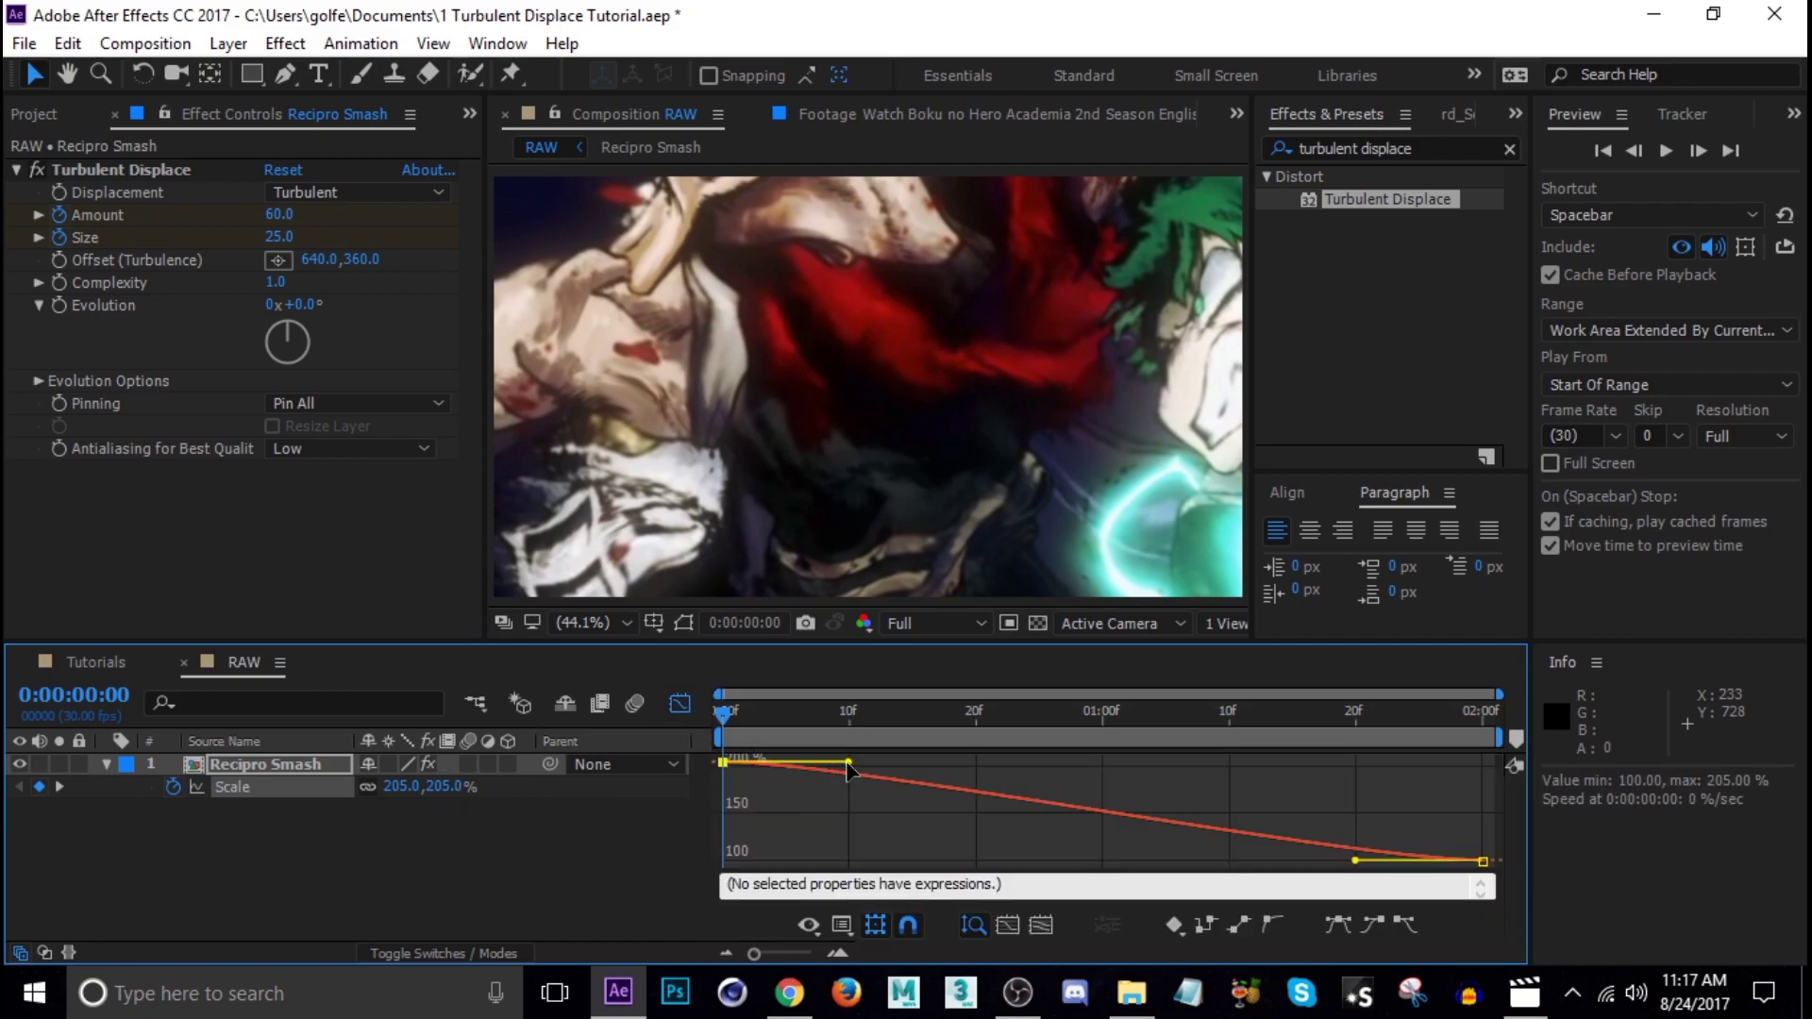
{"action": "left_click_drag", "start_coordinate": [848, 765], "coordinate": [725, 835]}
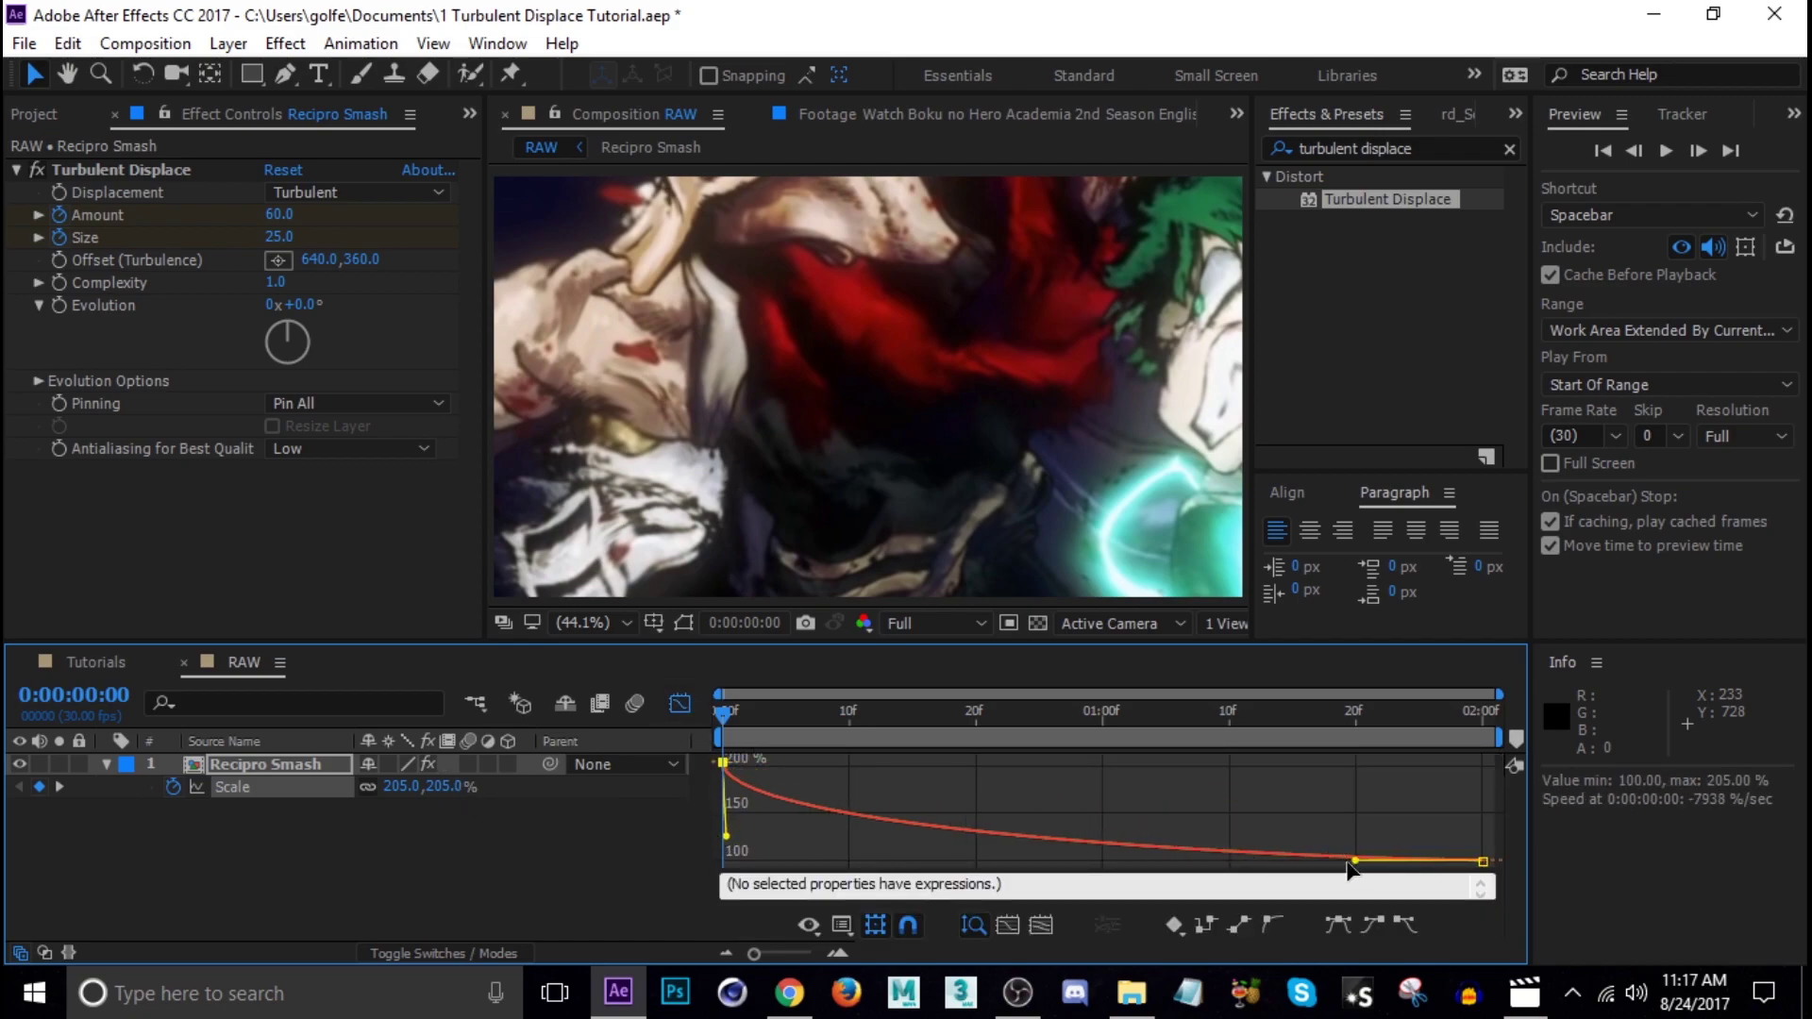
{"action": "left_click_drag", "start_coordinate": [1350, 868], "coordinate": [766, 861]}
{"action": "left_click", "coordinate": [679, 703]}
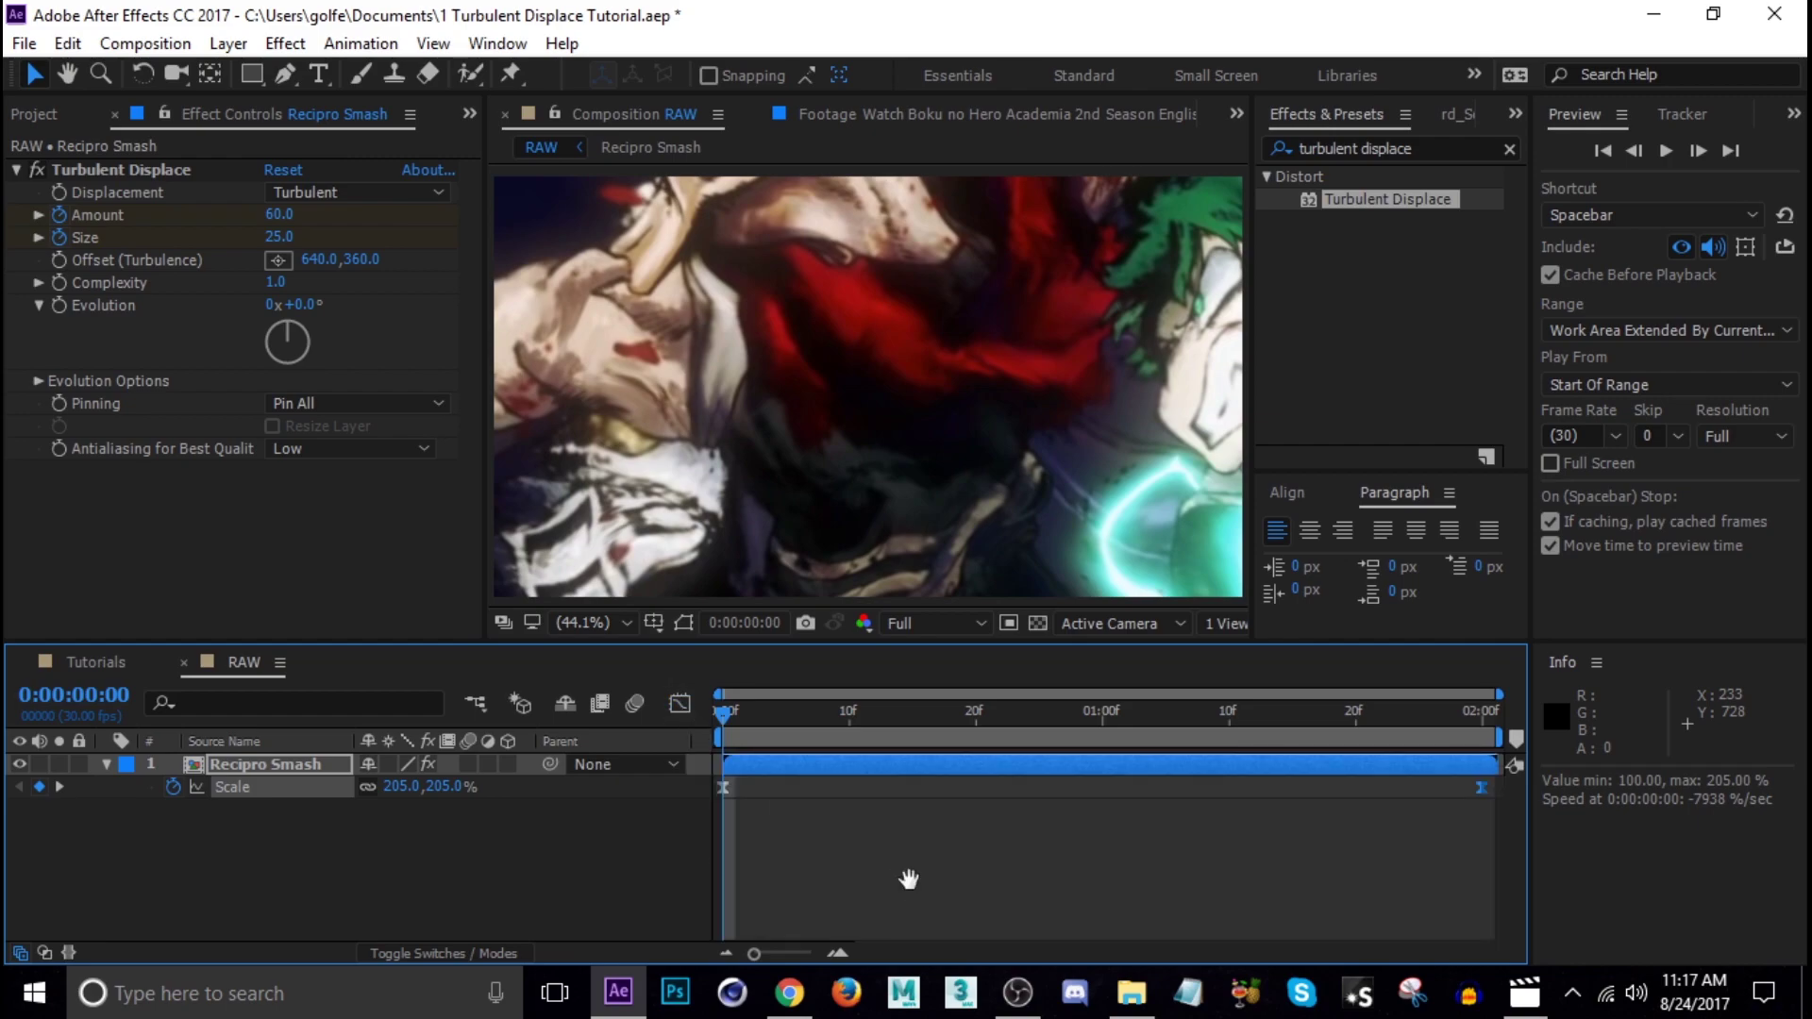
{"action": "key", "text": "space"}
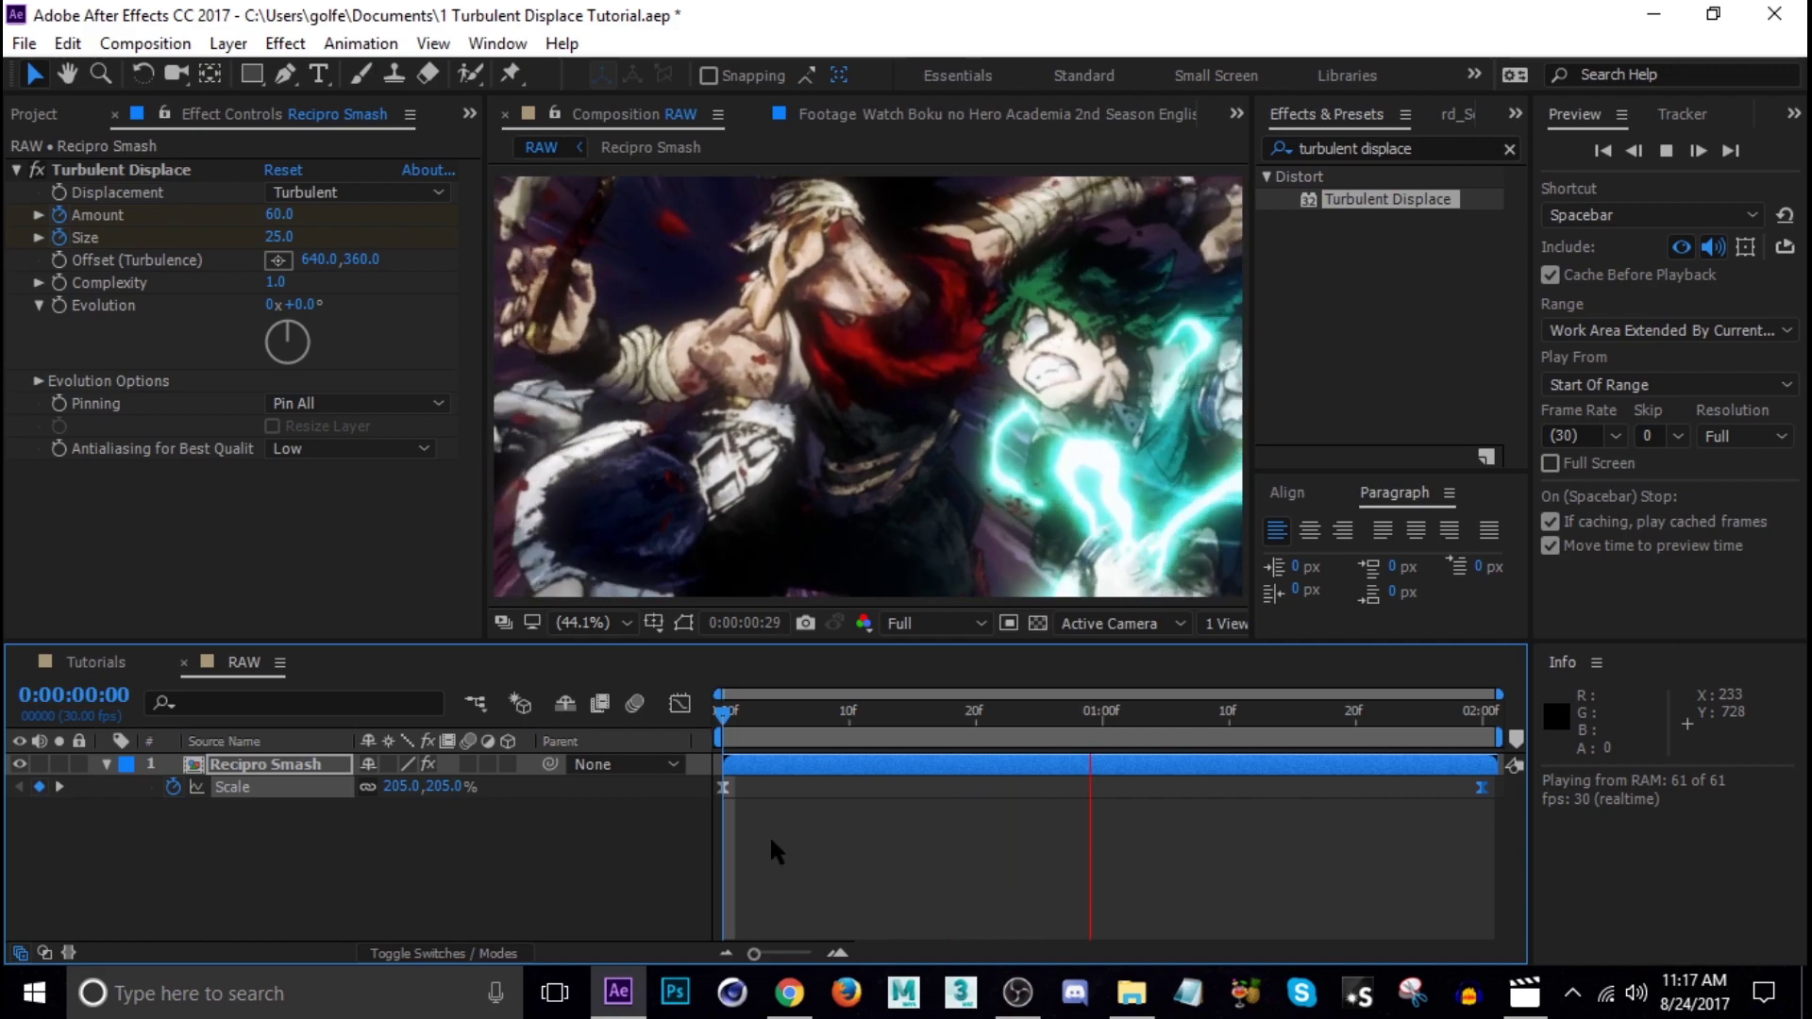
{"action": "key", "text": "space"}
{"action": "key", "text": "u"}
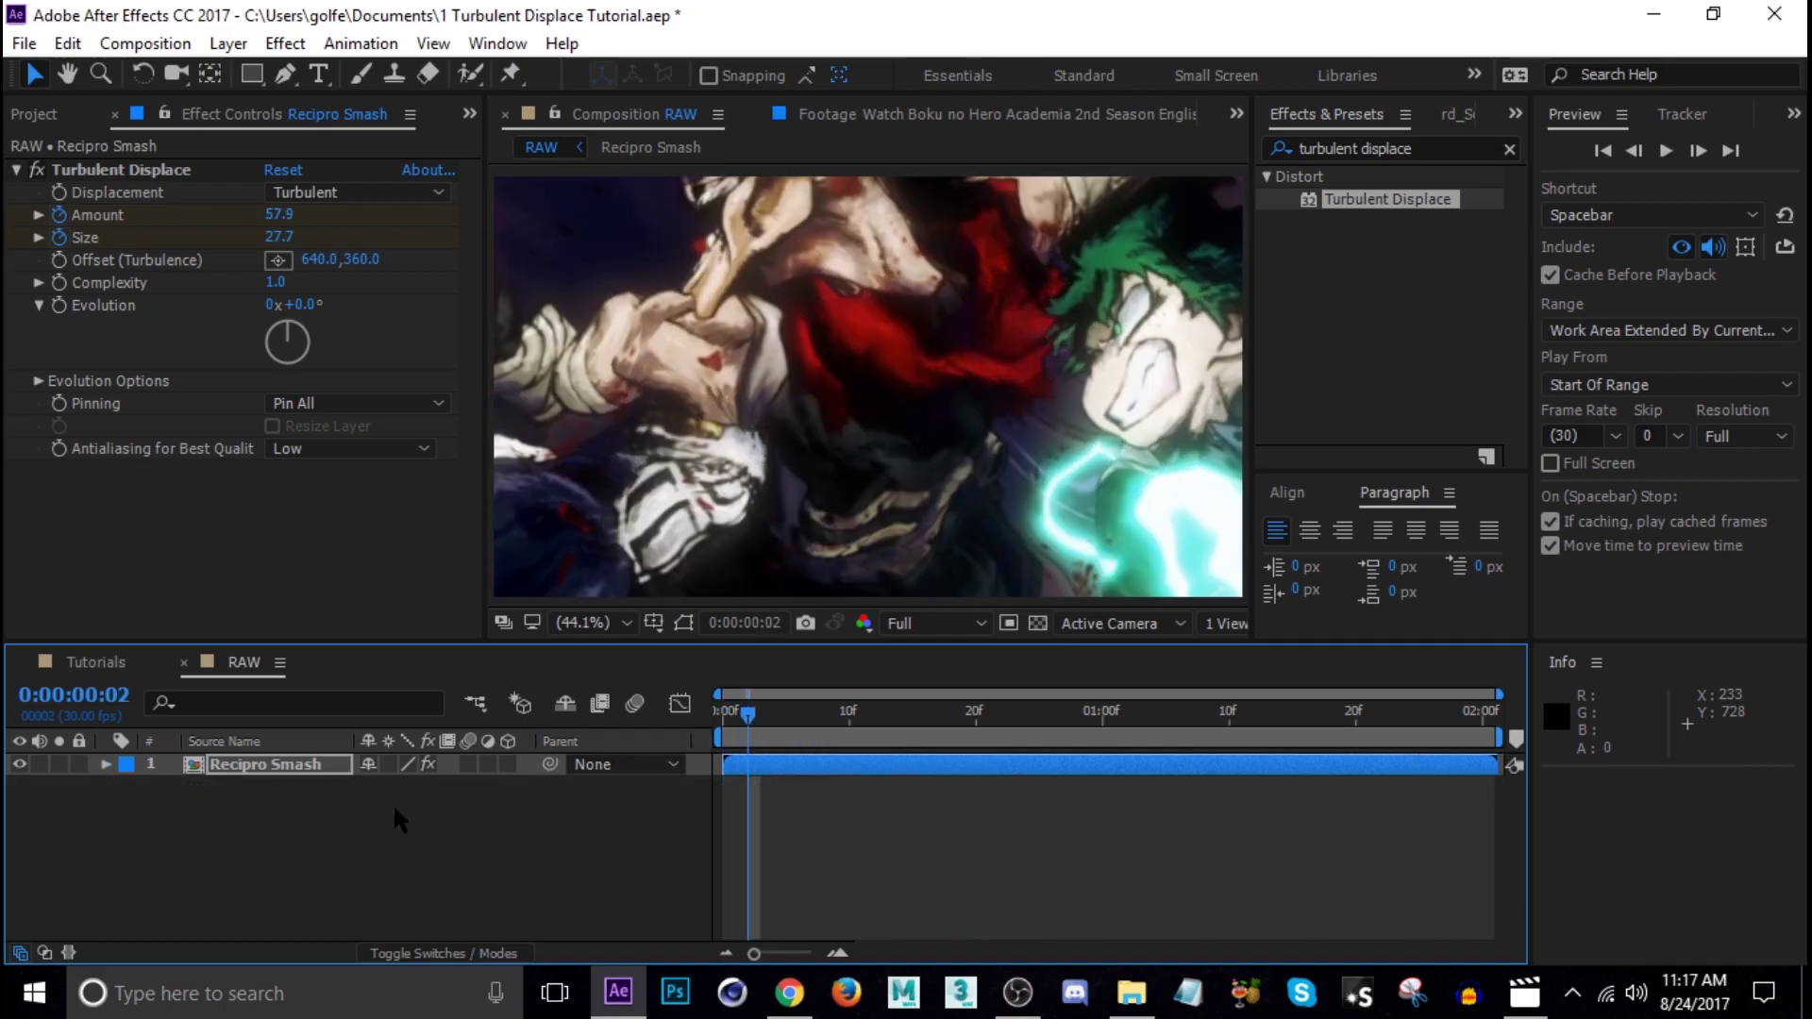
{"action": "left_click_drag", "start_coordinate": [754, 724], "coordinate": [710, 739]}
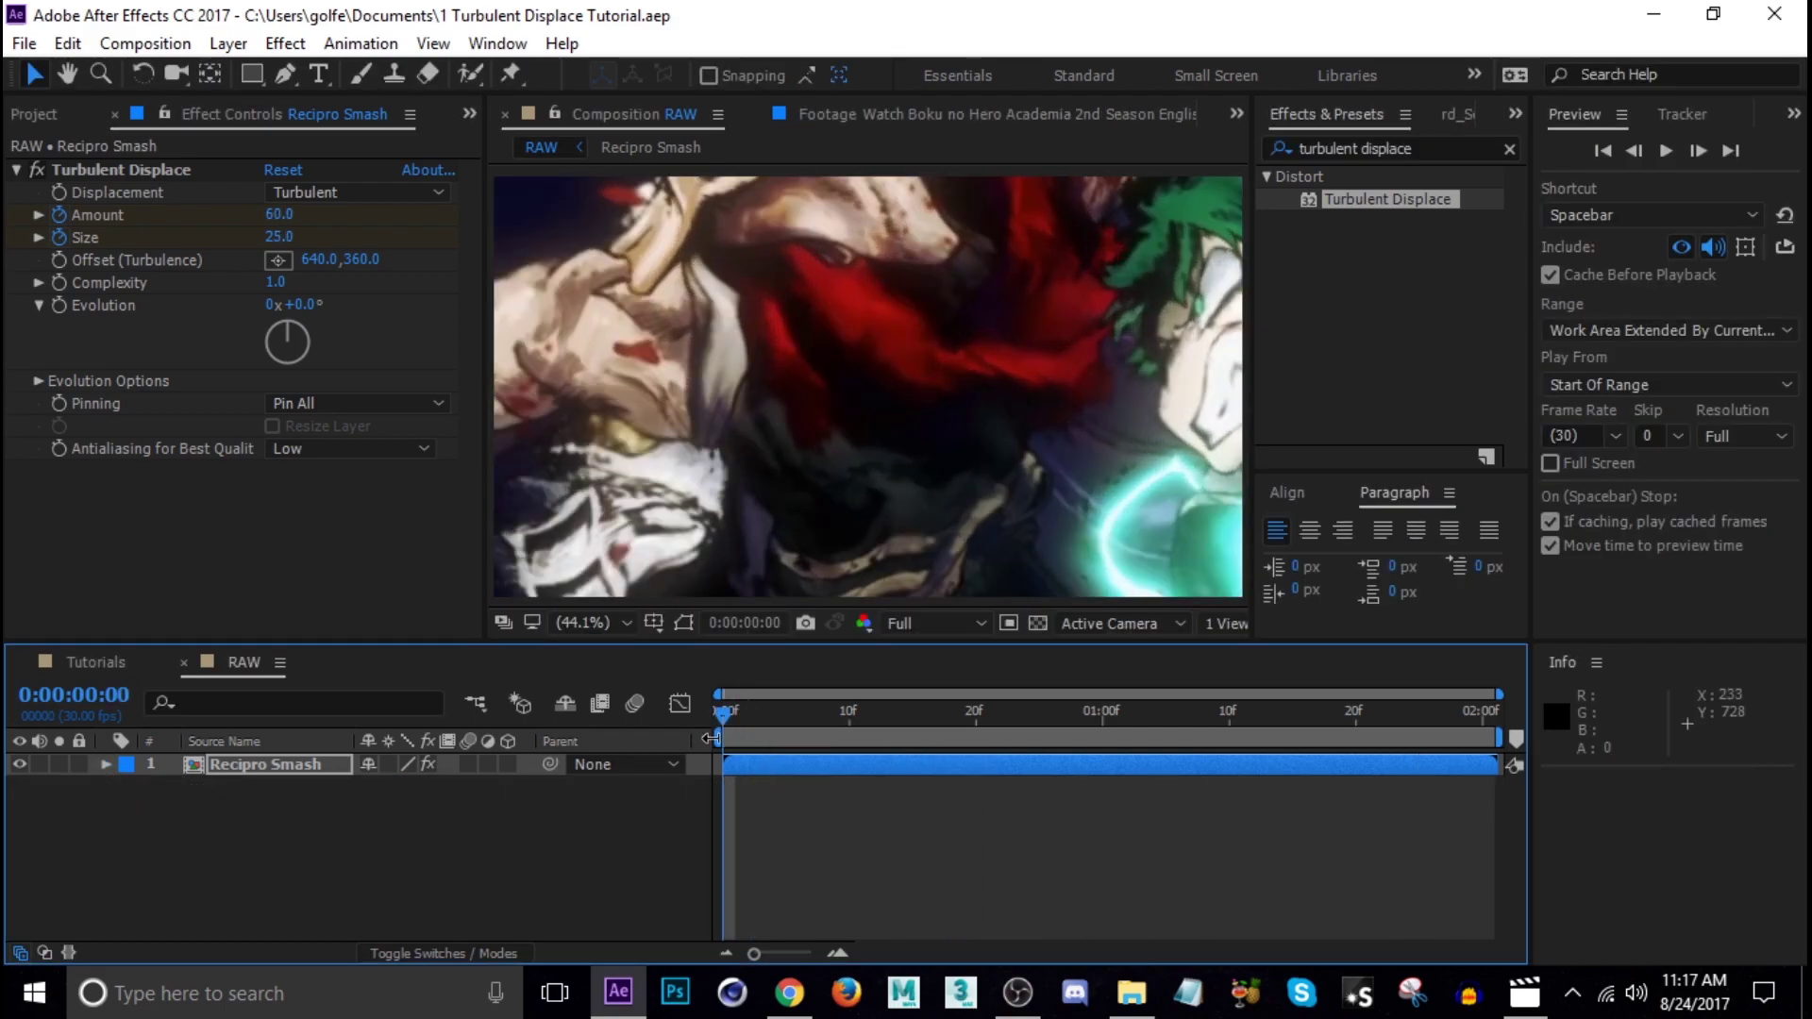
{"action": "key", "text": "ctrl+alt+shift+t"}
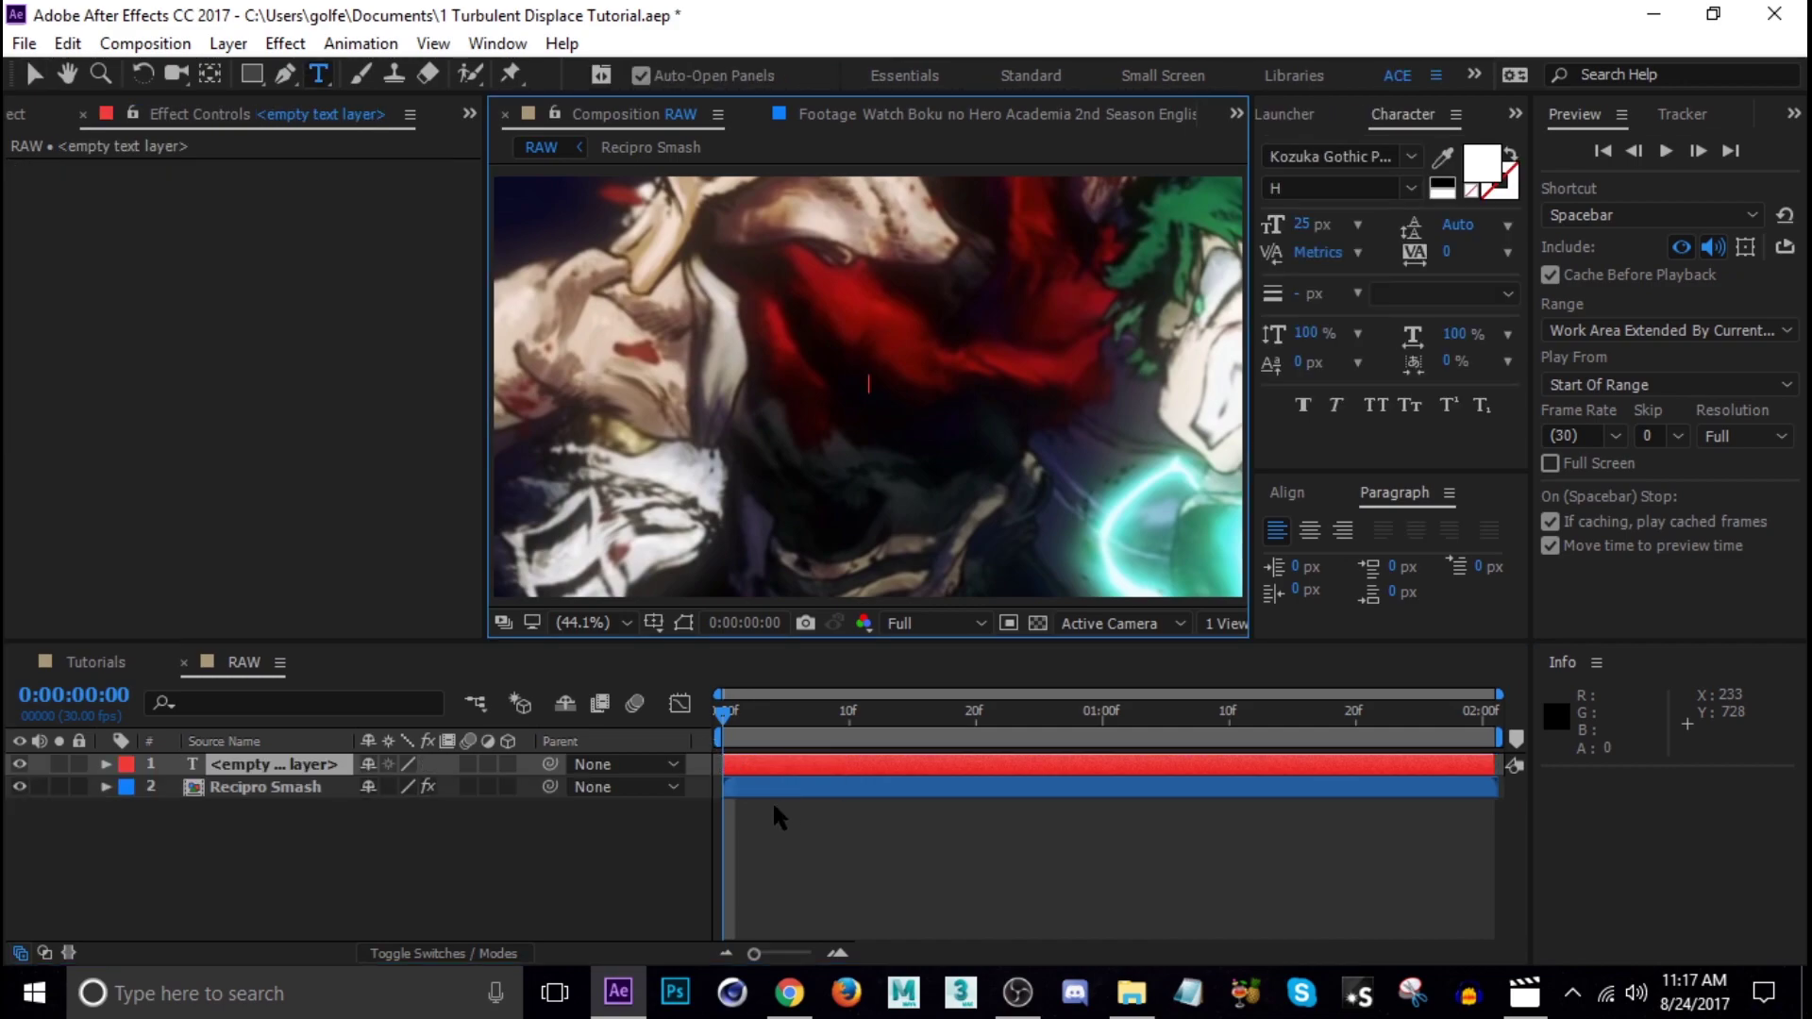
- Type the title RECIPRO and duplicate its text layer
{"action": "type", "text": "RECI"}
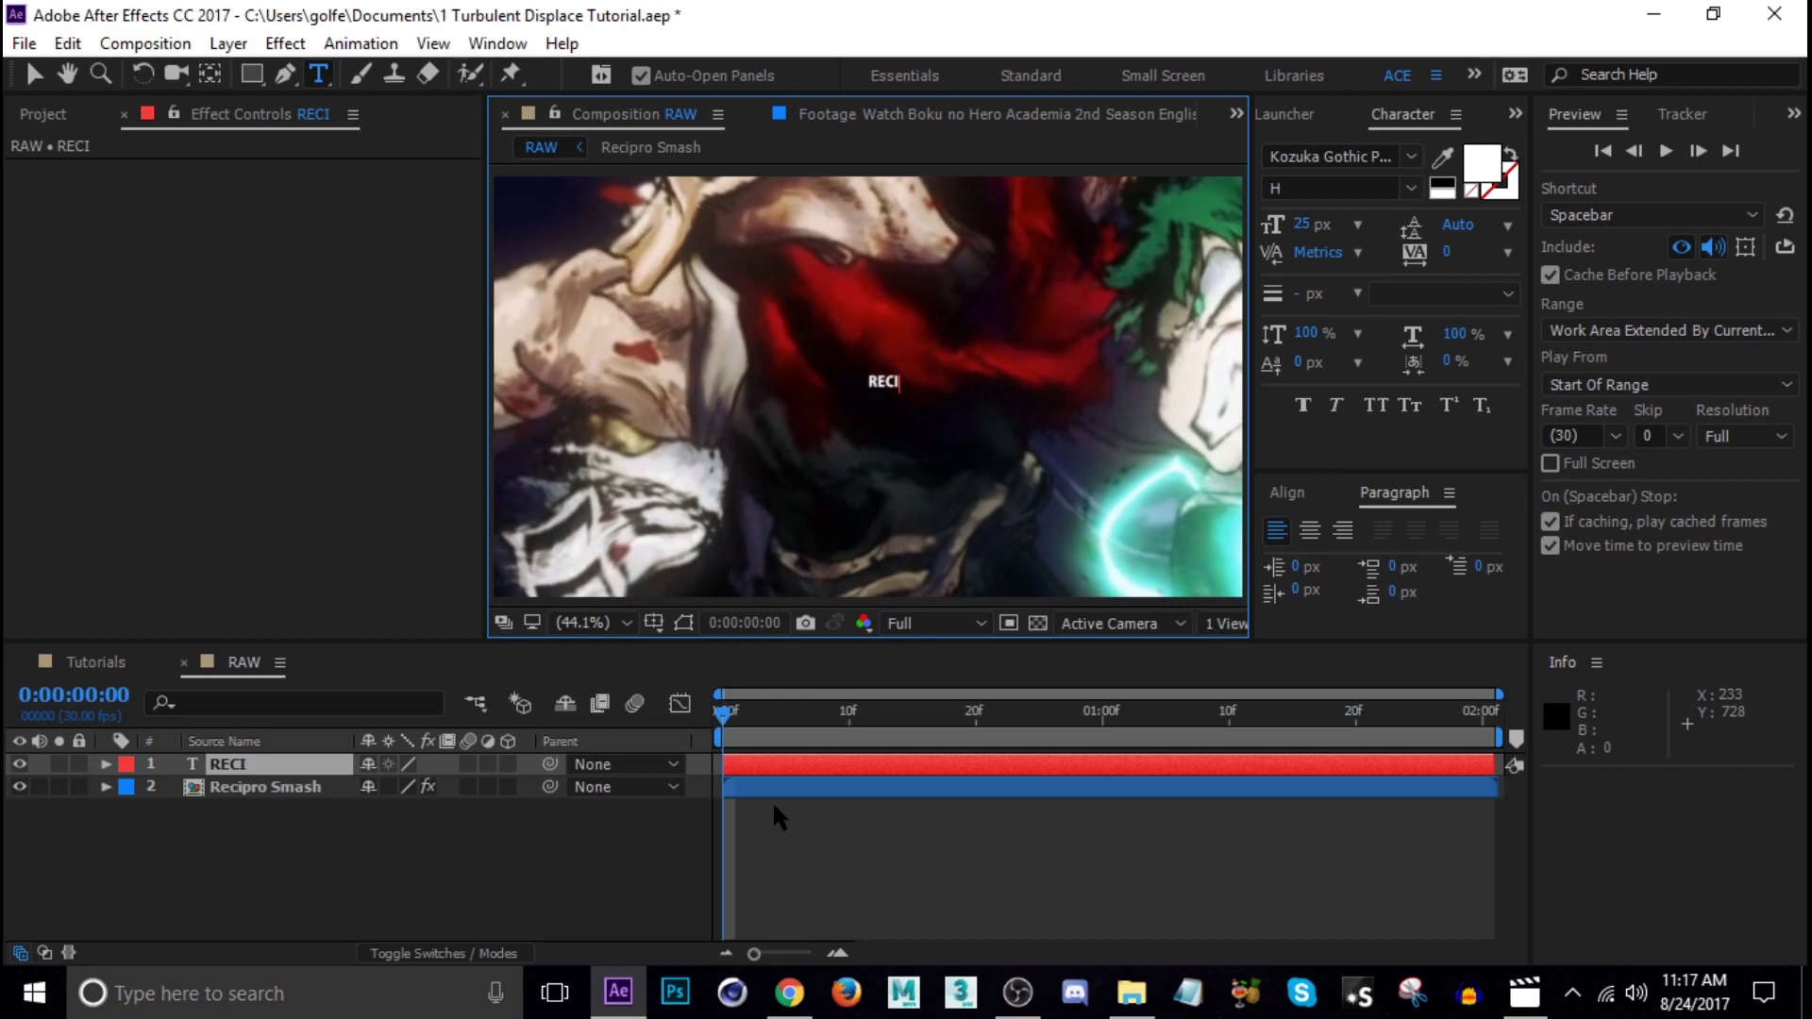
{"action": "type", "text": "PRO"}
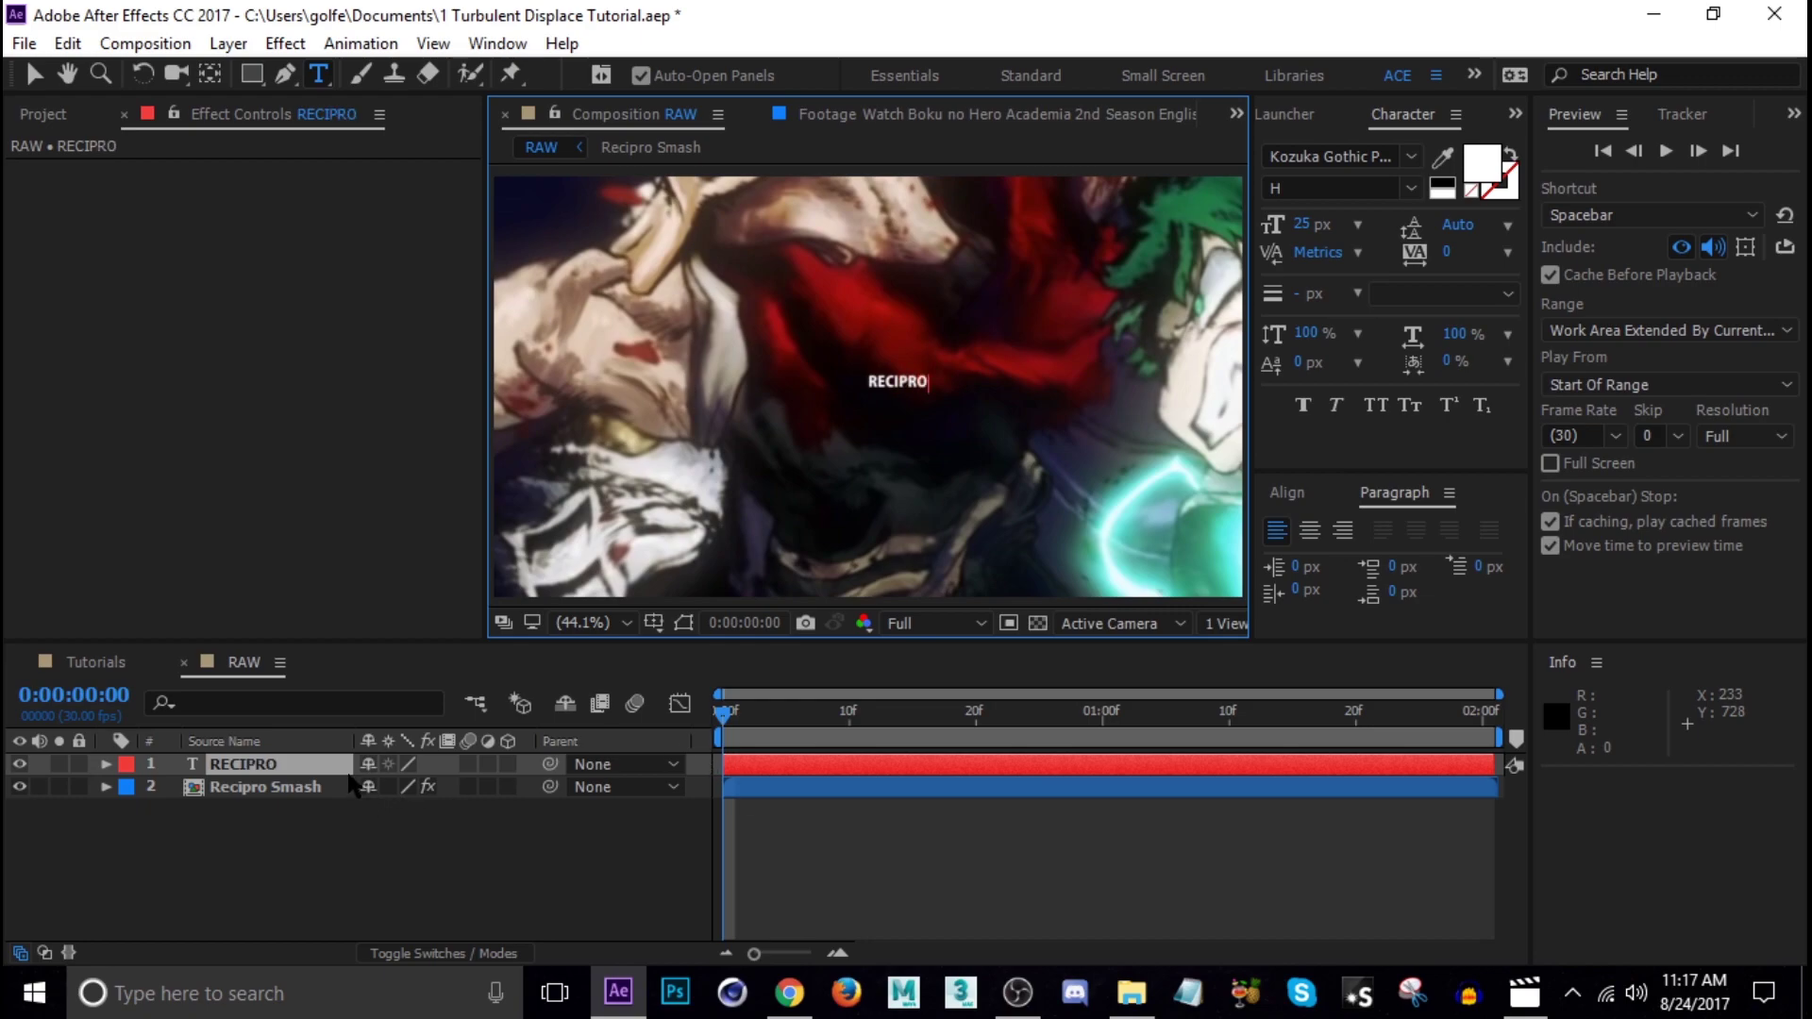
{"action": "left_click", "coordinate": [897, 843]}
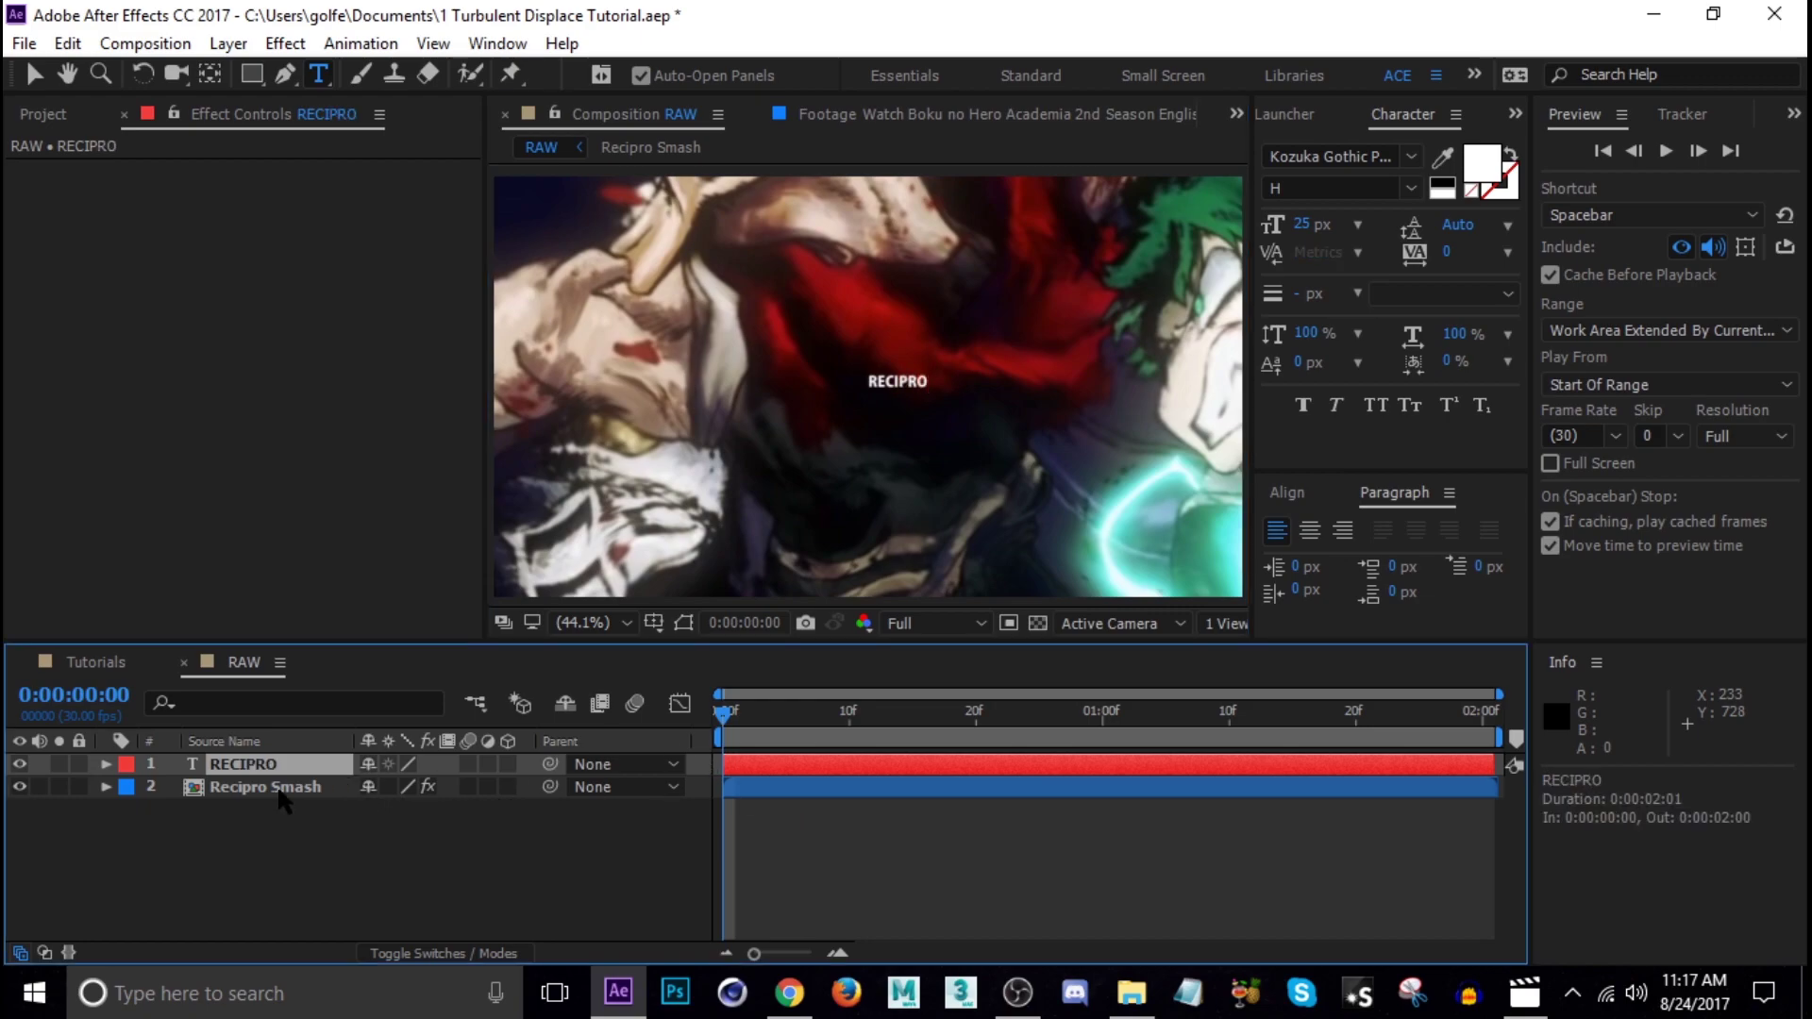
{"action": "key", "text": "ctrl+d"}
{"action": "key", "text": "Return"}
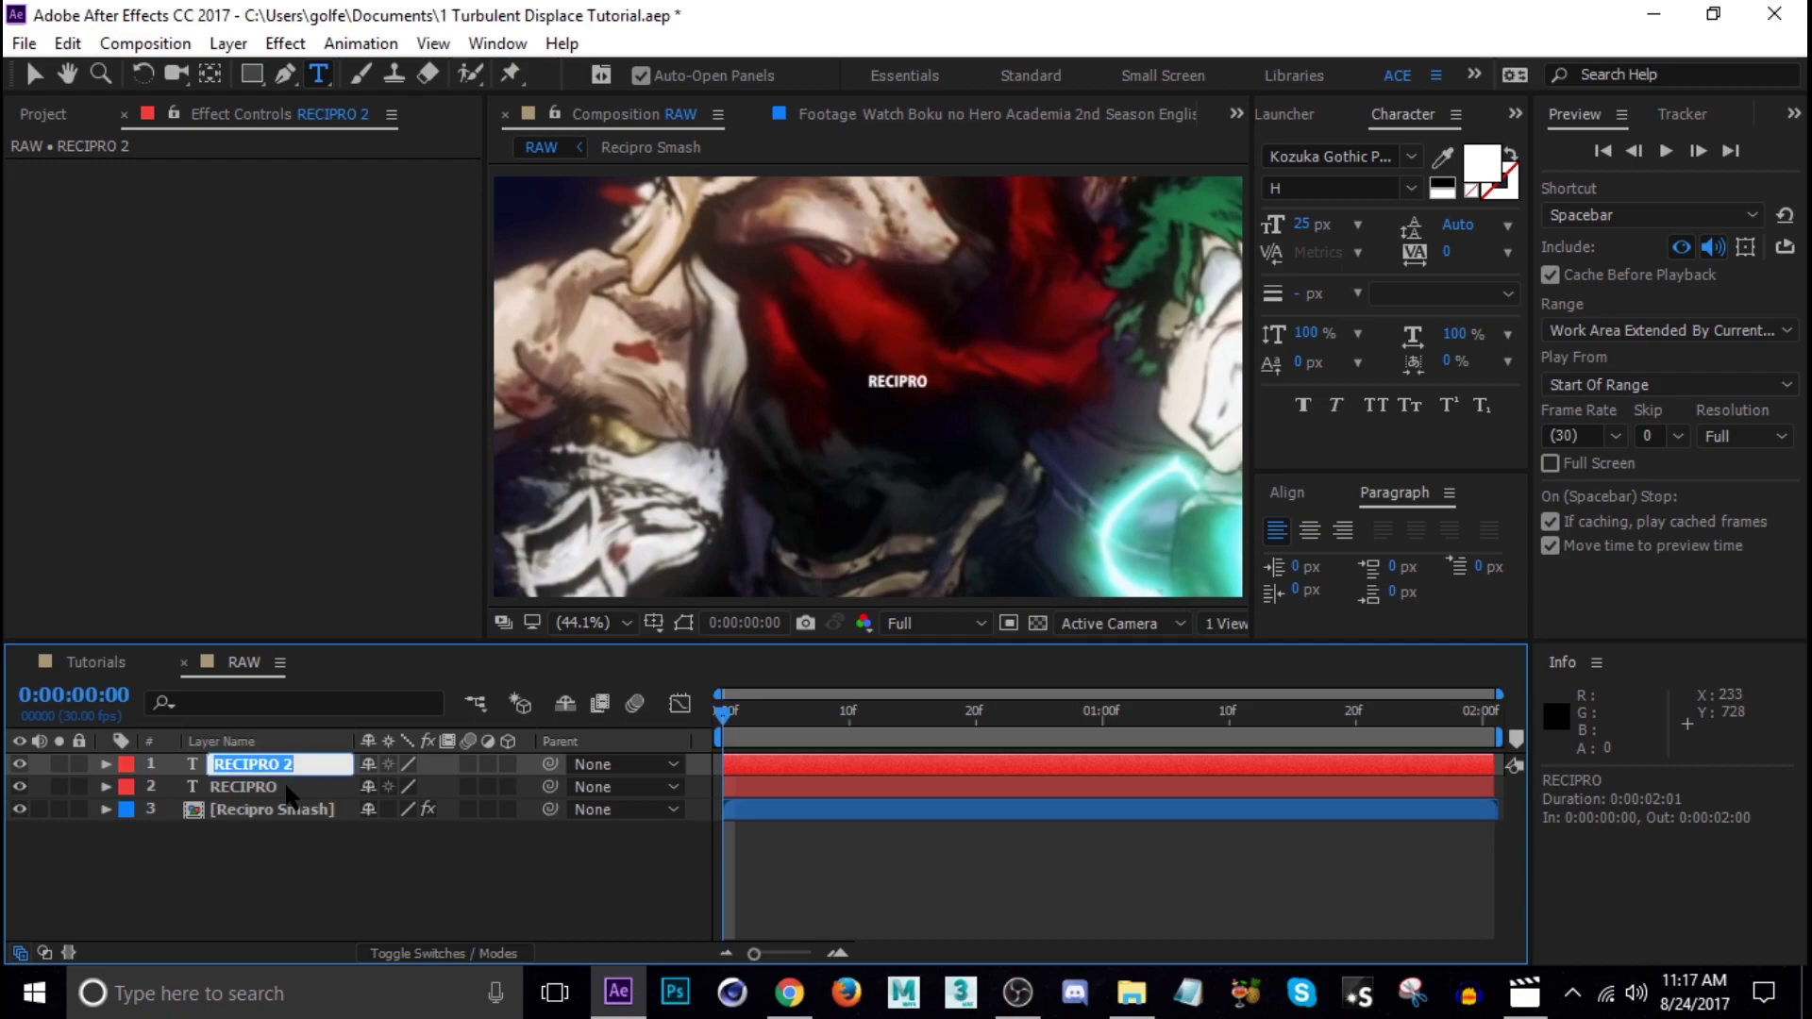
{"action": "left_click", "coordinate": [344, 821]}
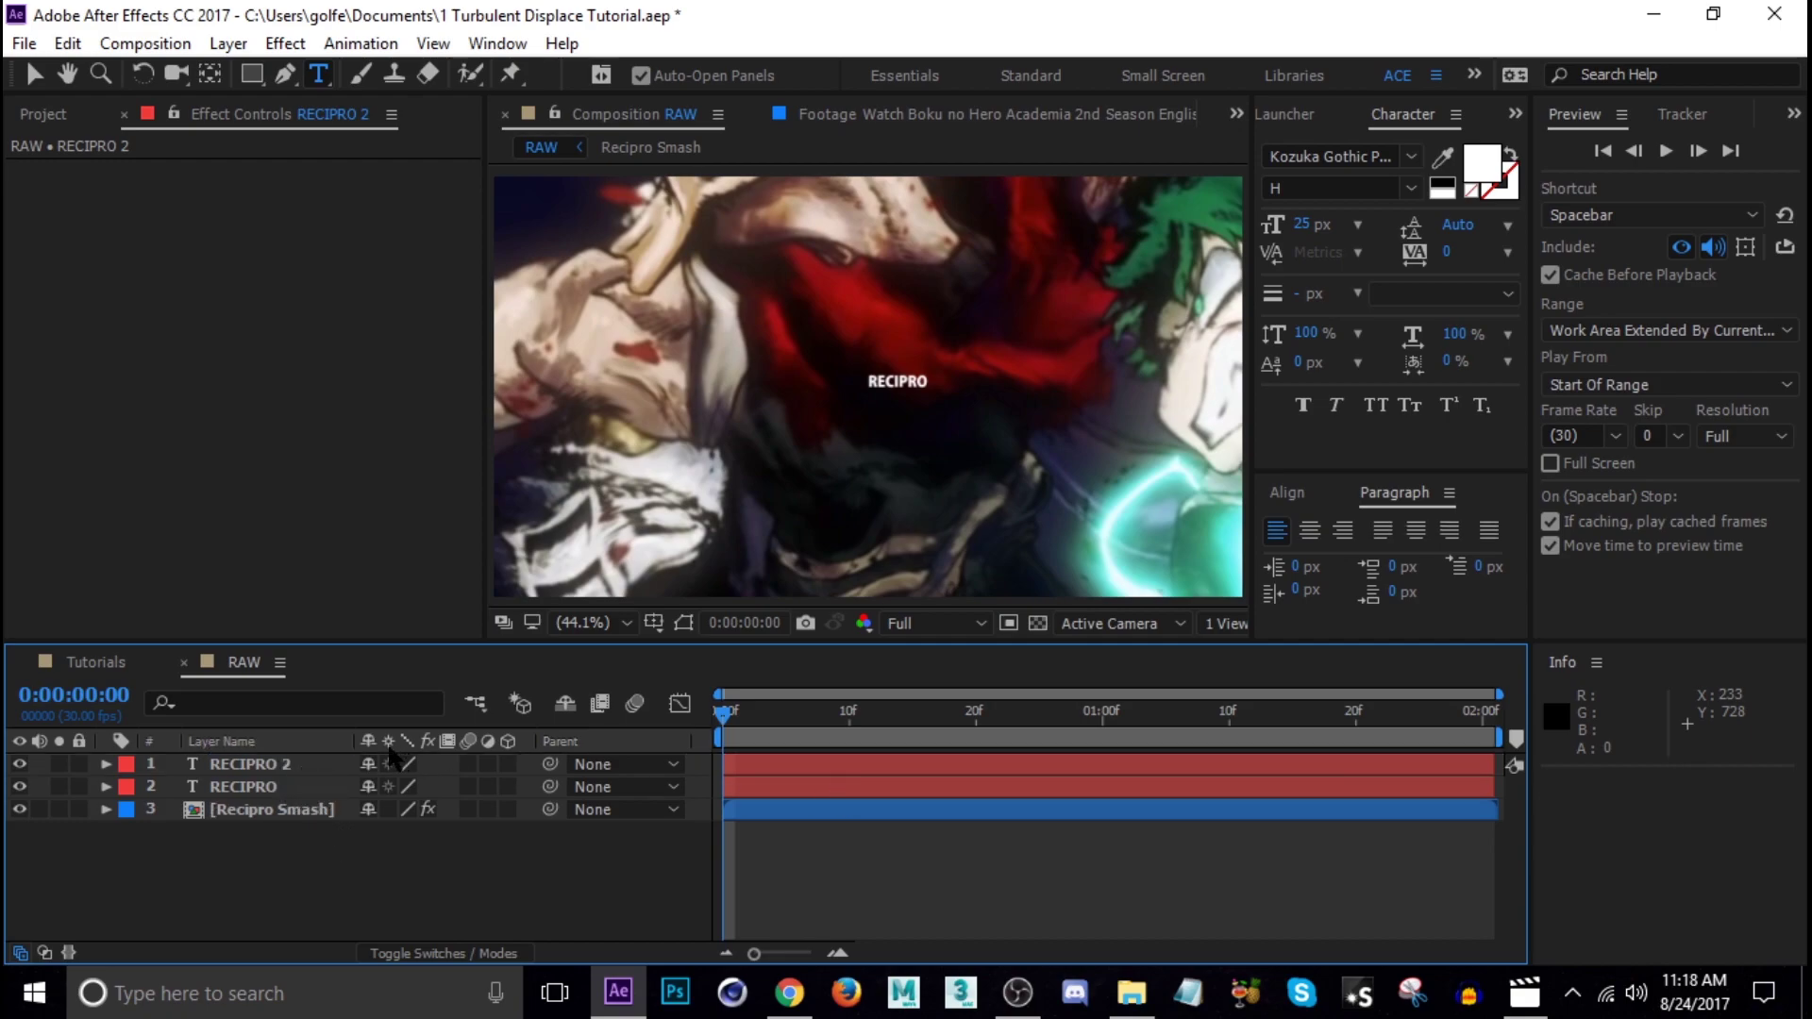
- Retype the duplicate layer's text as SMASH, then select the original RECIPRO layer
{"action": "left_click", "coordinate": [298, 768]}
{"action": "double_click", "coordinate": [298, 769]}
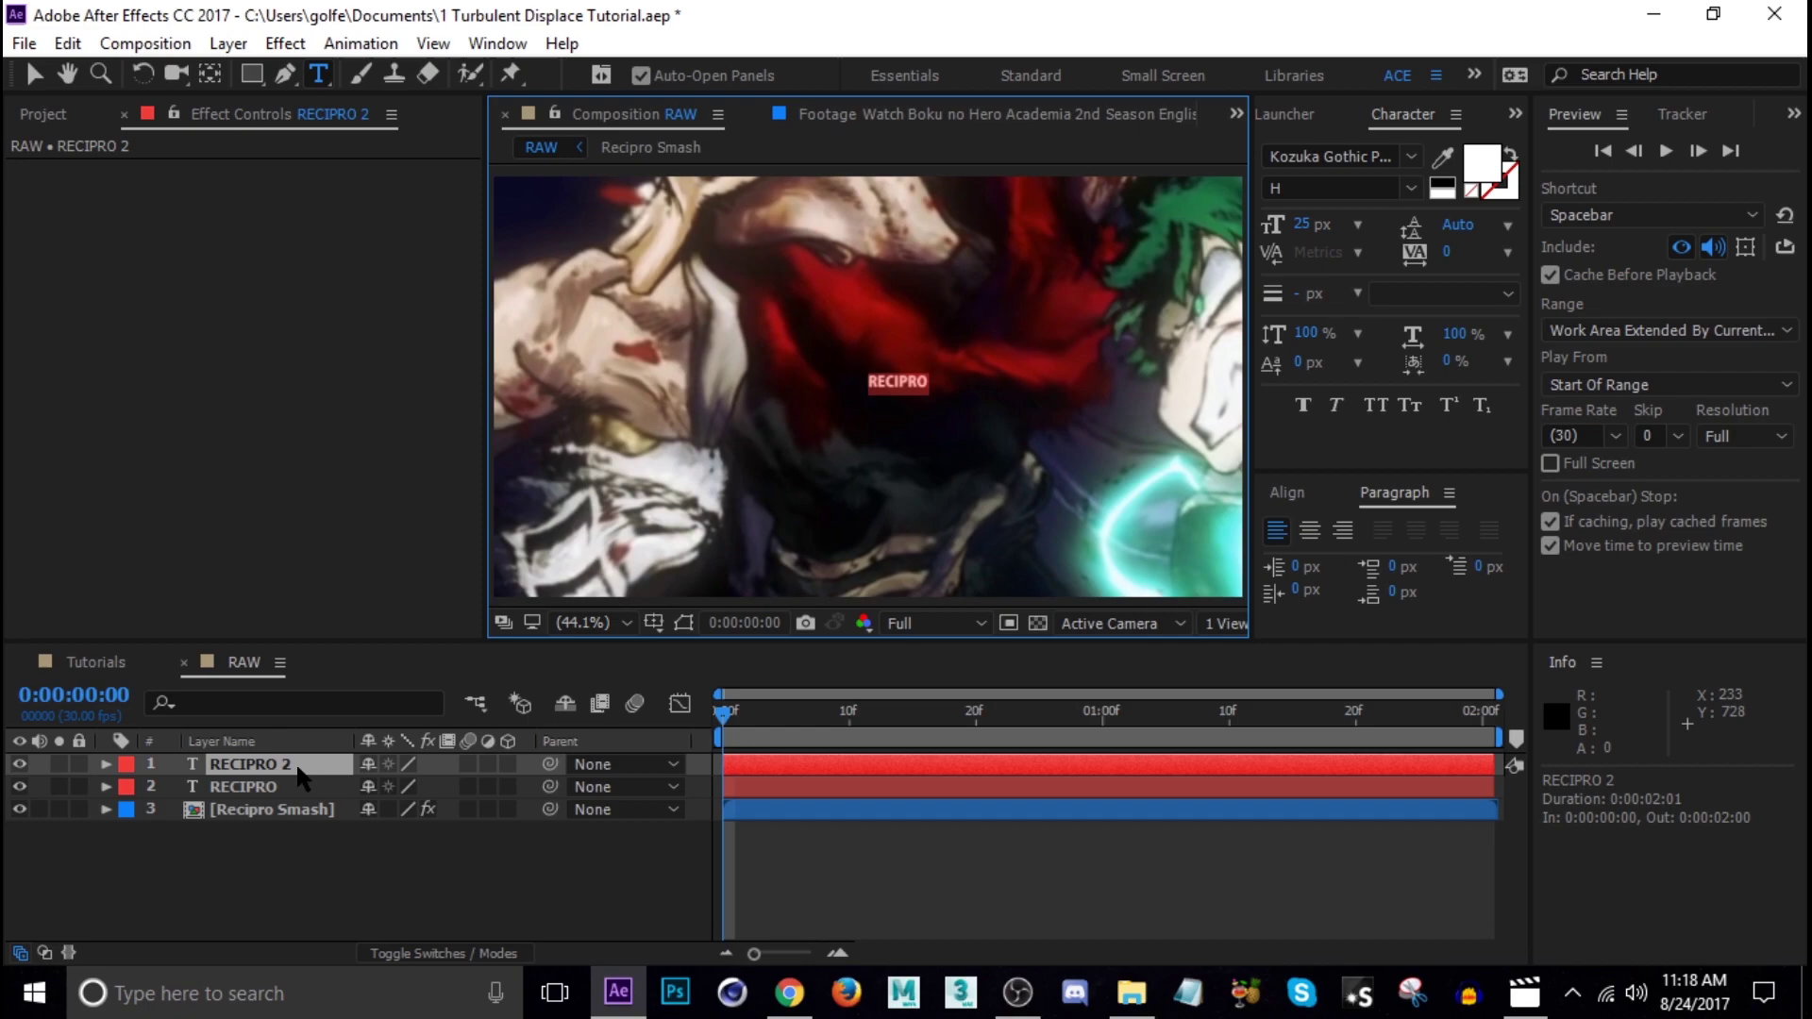
{"action": "key", "text": "Left"}
{"action": "left_click", "coordinate": [310, 859]}
{"action": "left_click", "coordinate": [275, 764]}
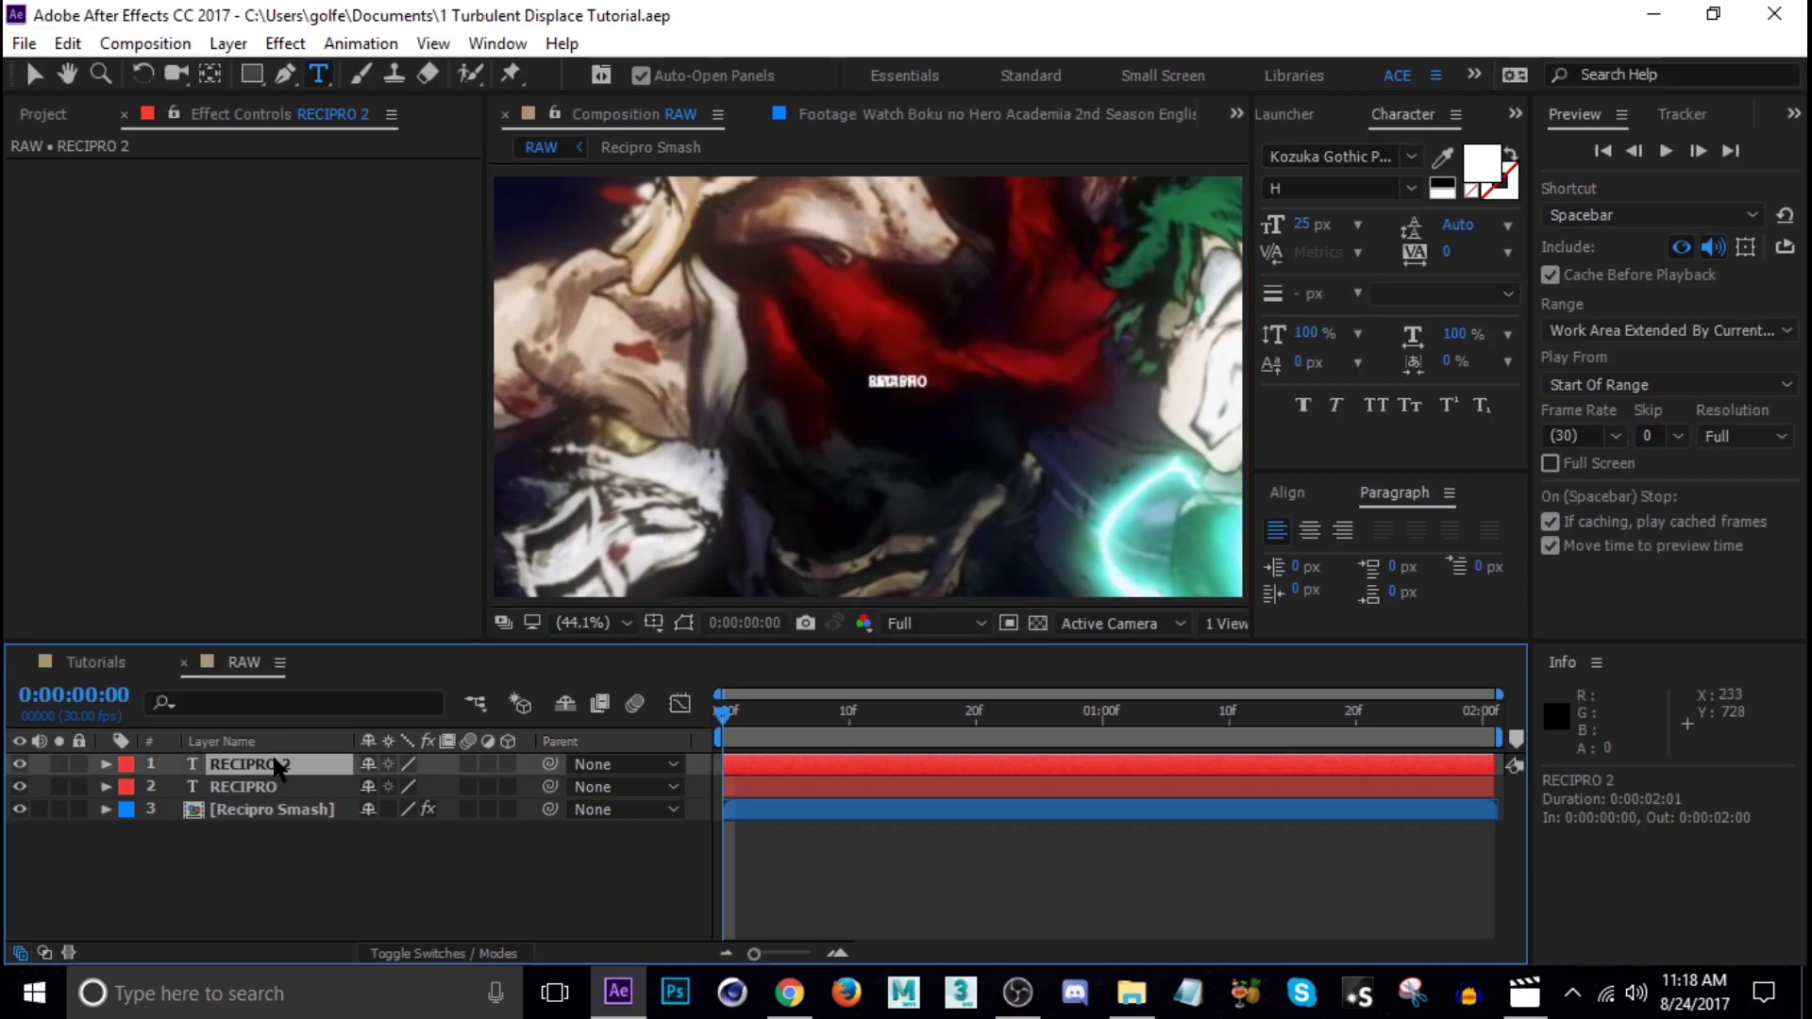
{"action": "left_click", "coordinate": [272, 789]}
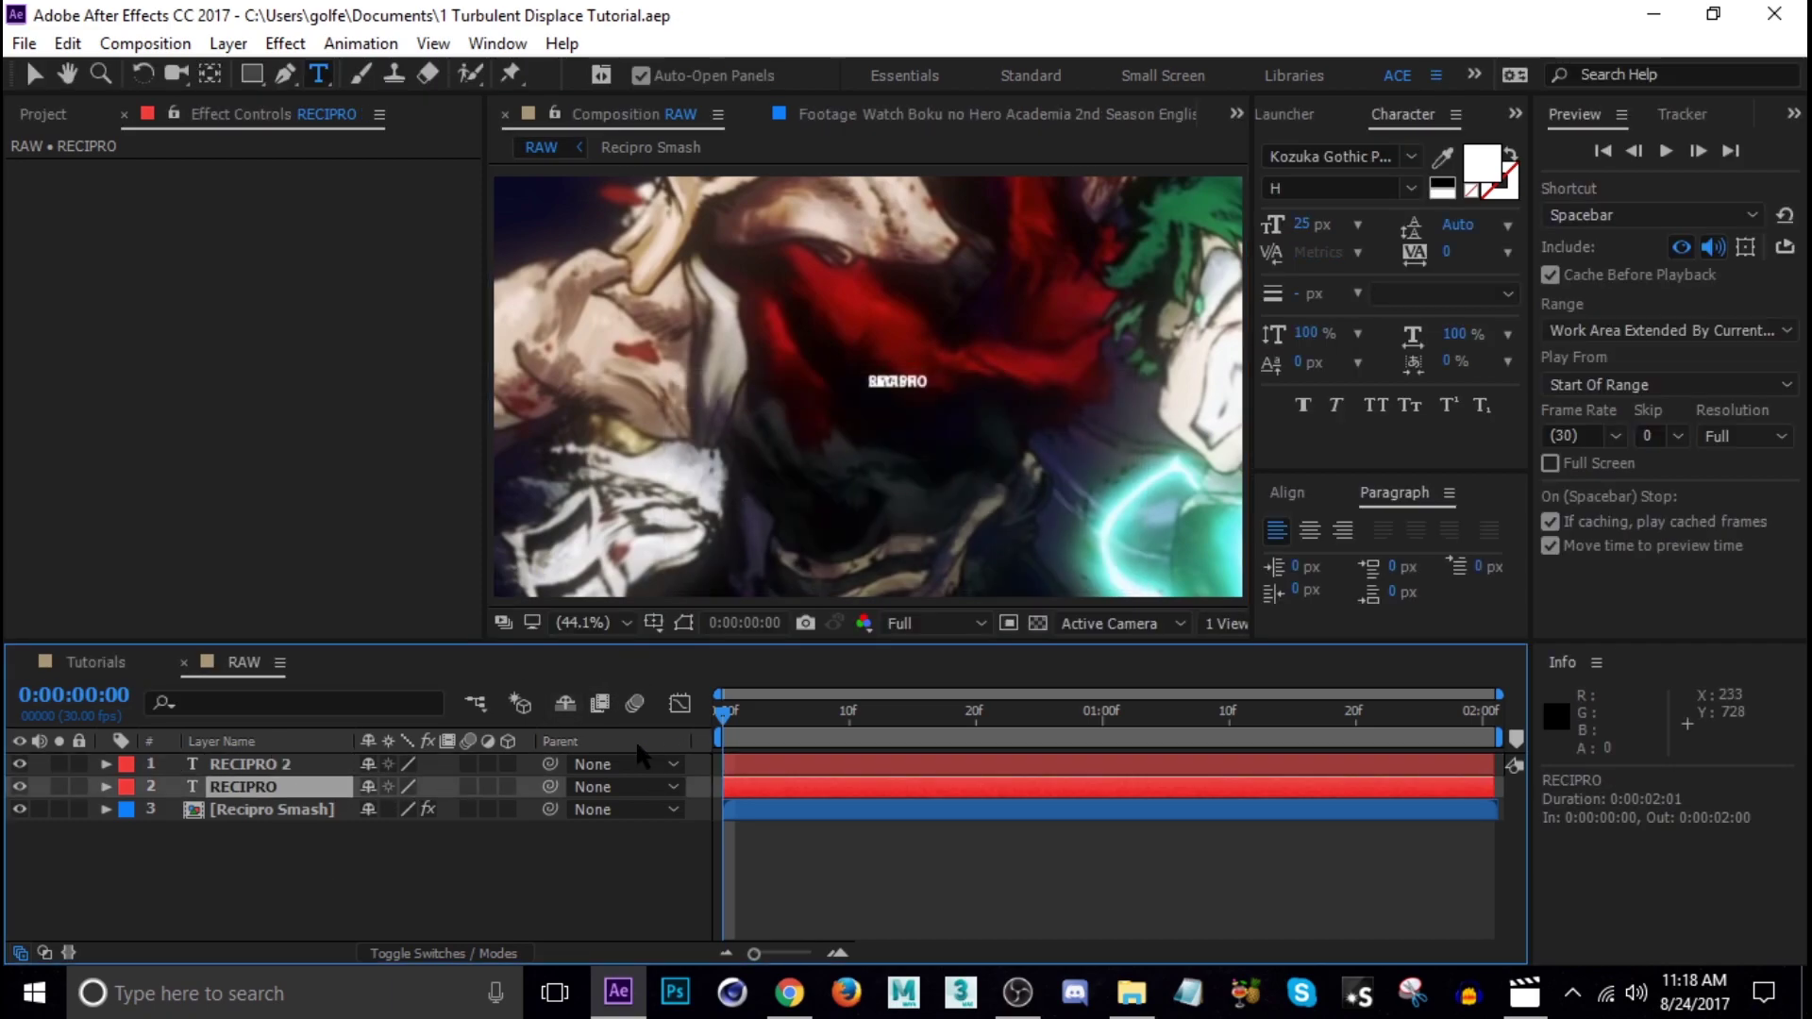
- Scale RECIPRO to 507% and move it to the frame's lower left
{"action": "key", "text": "s"}
{"action": "left_click_drag", "start_coordinate": [453, 813], "coordinate": [831, 813]}
{"action": "key", "text": "v"}
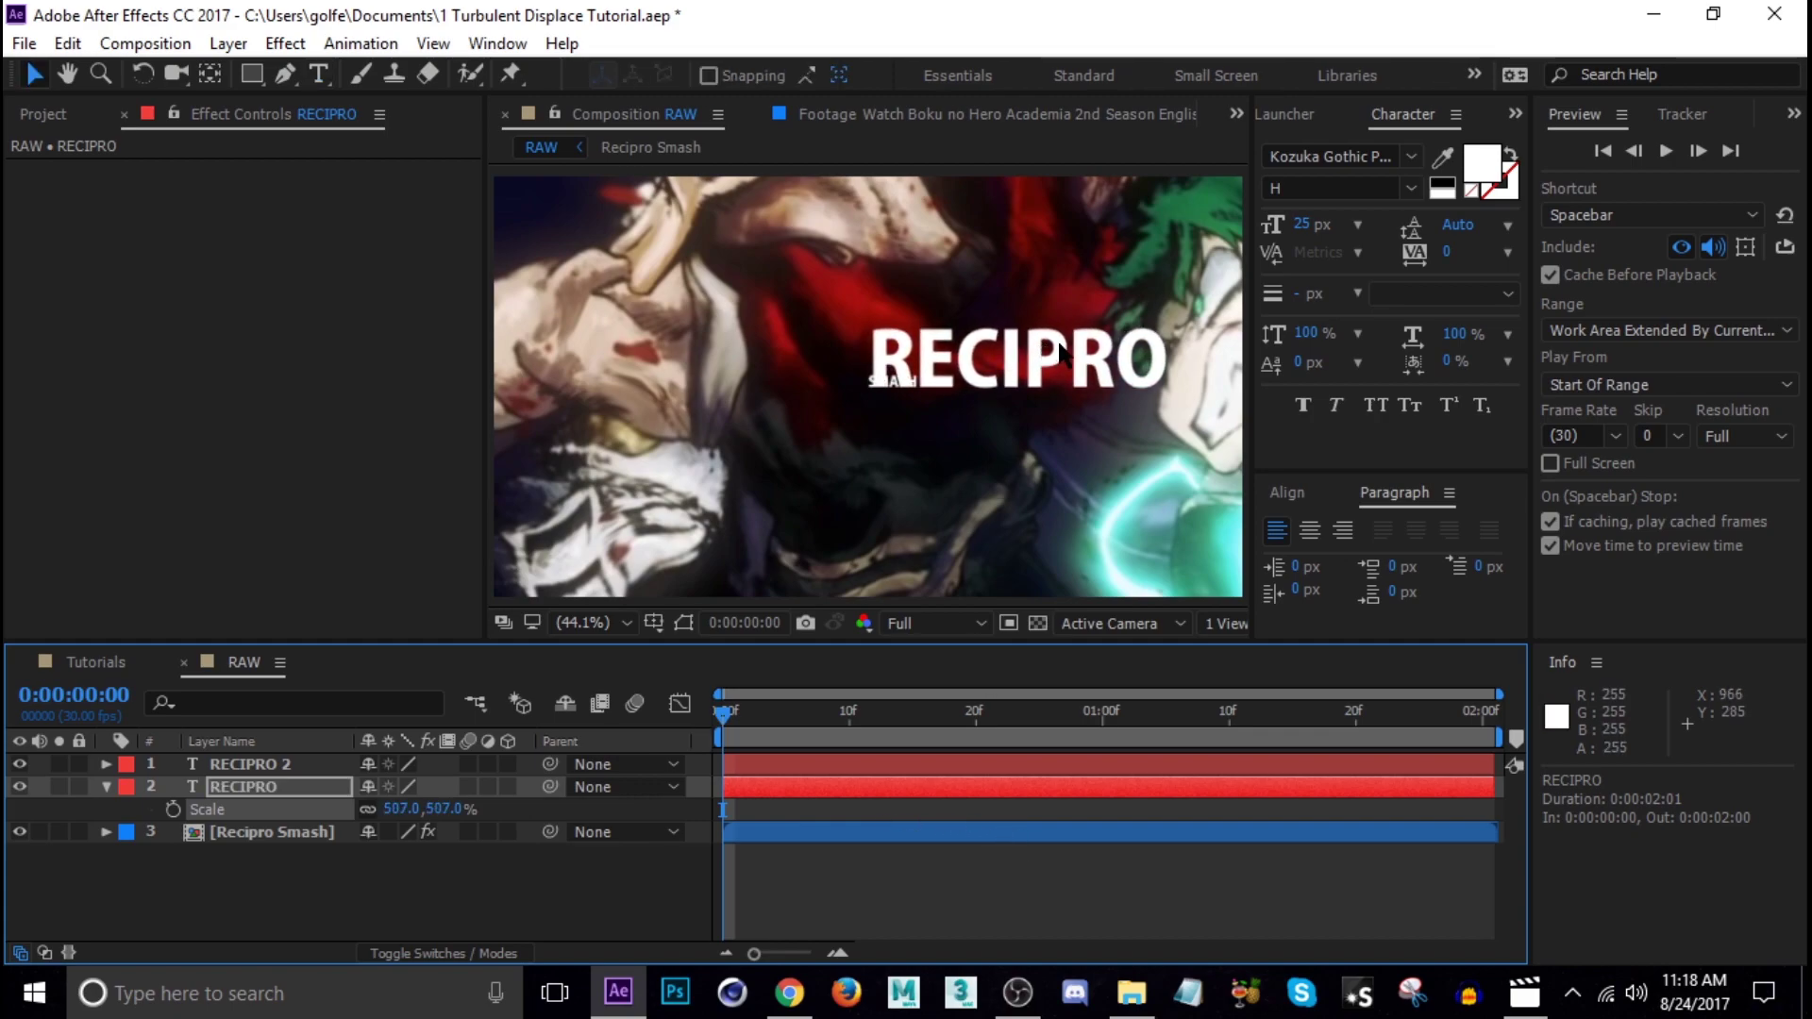
{"action": "left_click_drag", "start_coordinate": [1043, 357], "coordinate": [751, 496]}
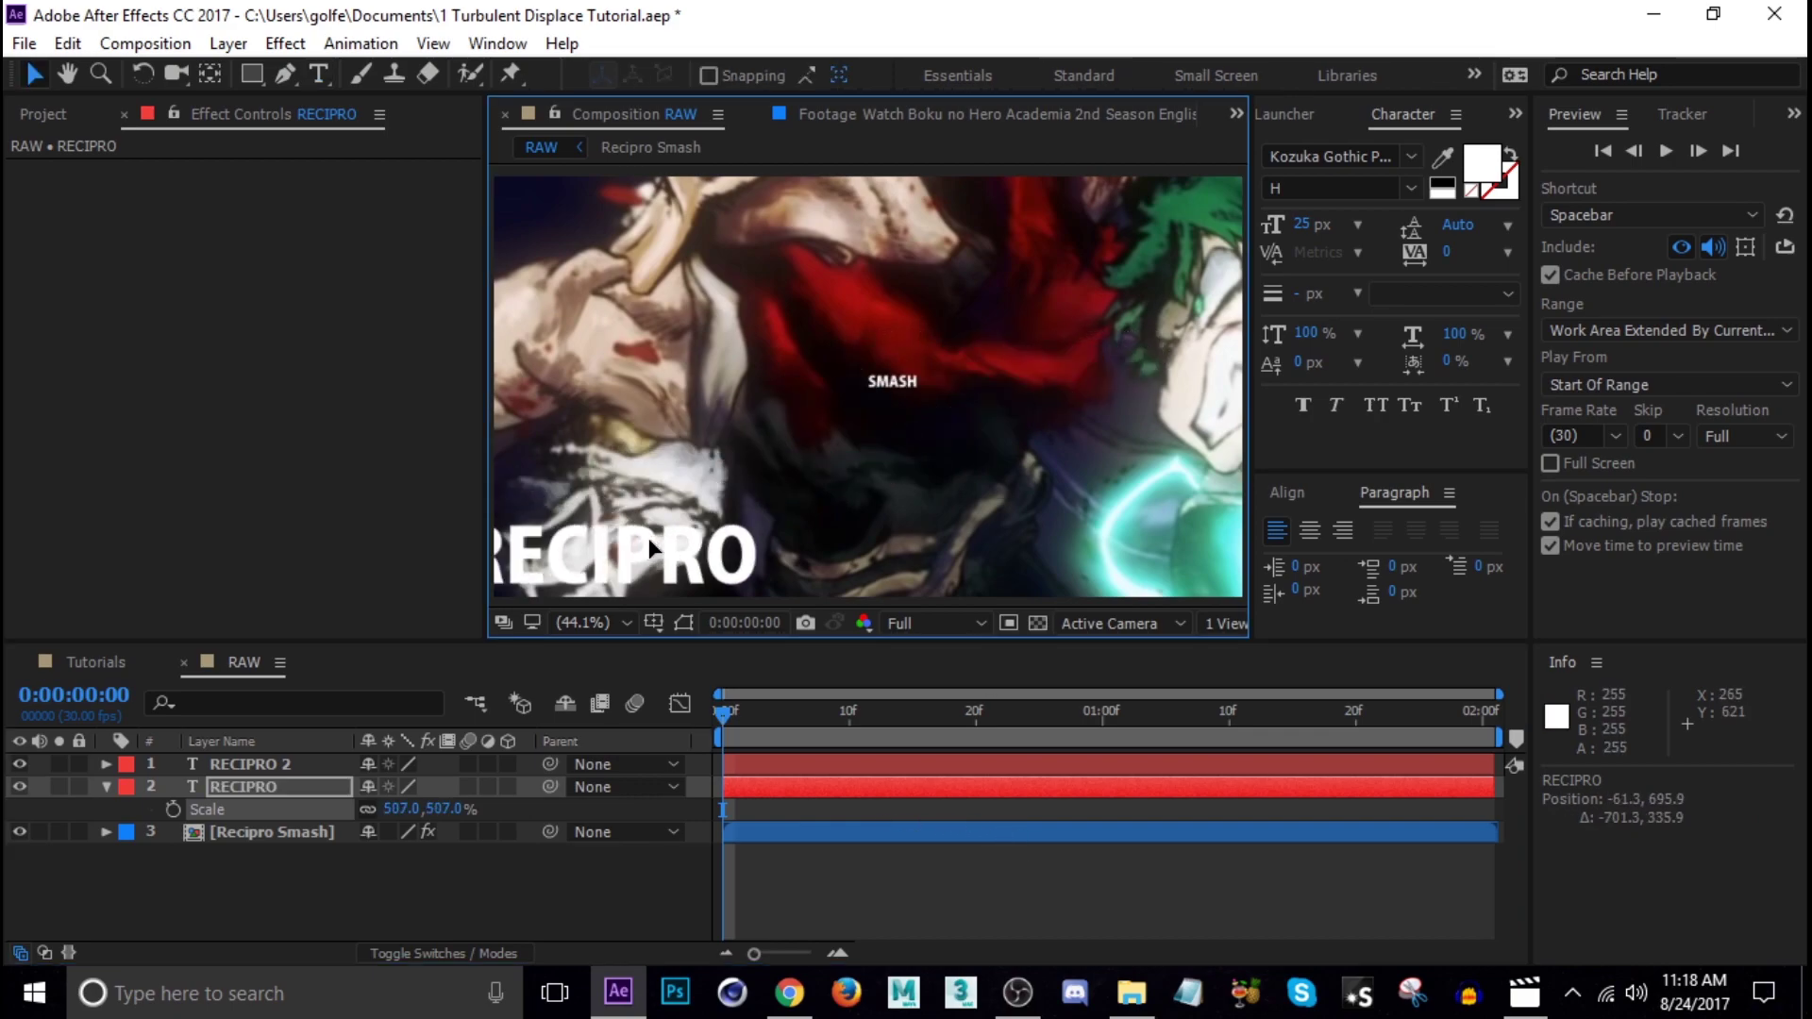
- Scale SMASH to 606% and move it up to the top of the frame
{"action": "left_click", "coordinate": [276, 766]}
{"action": "key", "text": "s"}
{"action": "left_click_drag", "start_coordinate": [445, 791], "coordinate": [755, 791]}
{"action": "left_click_drag", "start_coordinate": [1117, 302], "coordinate": [1265, 172]}
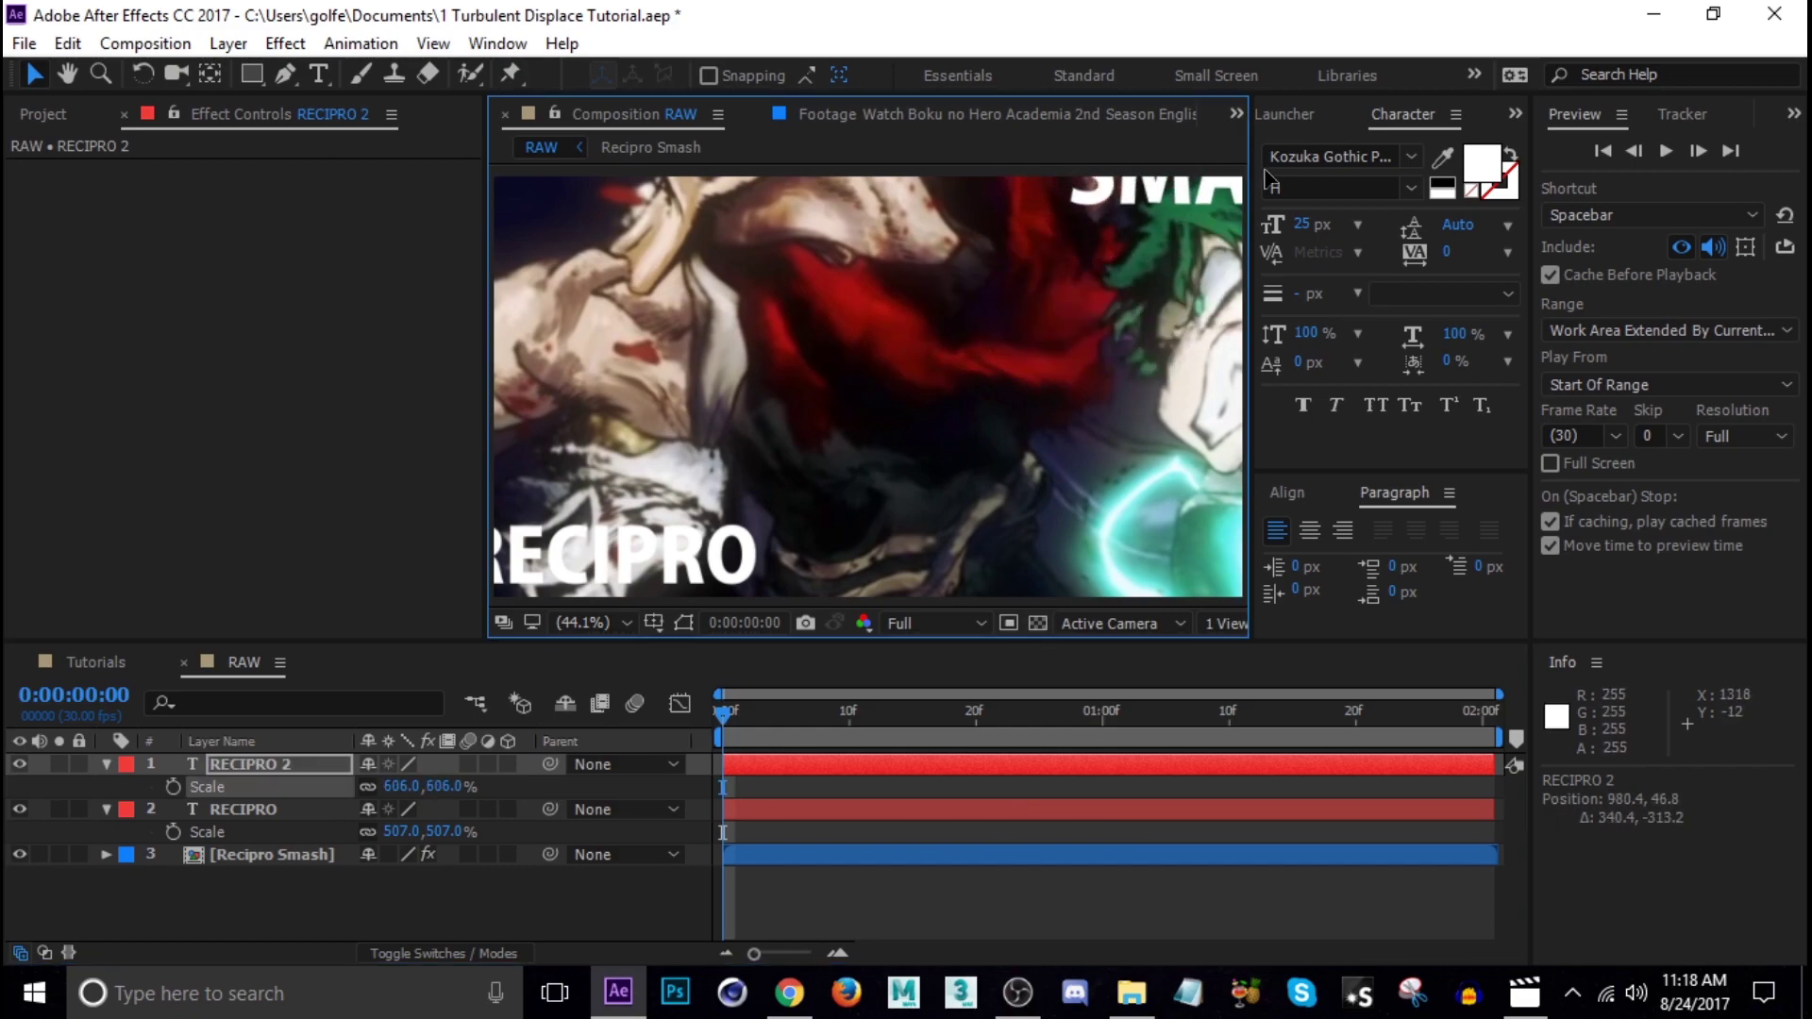
- Select both titles and parent them to the Recipro Smash layer
{"action": "left_click", "coordinate": [106, 765]}
{"action": "left_click", "coordinate": [106, 787]}
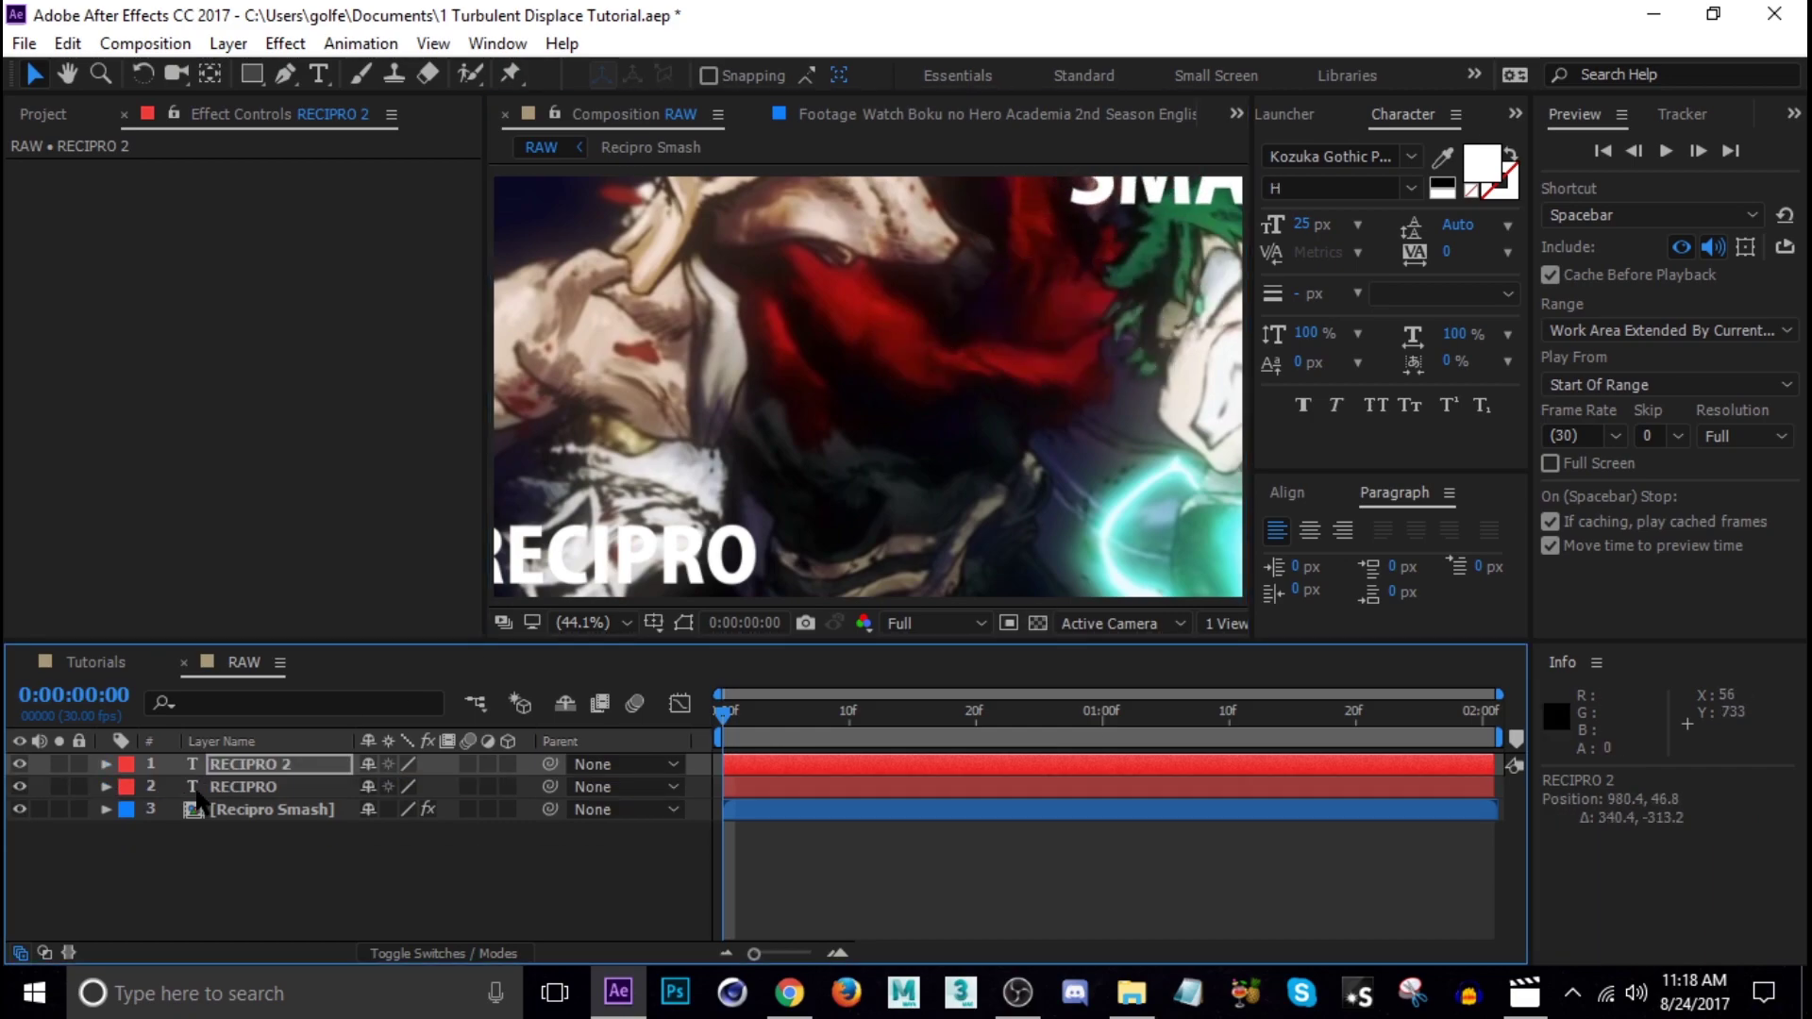
{"action": "left_click", "coordinate": [250, 785], "text": "shift"}
{"action": "left_click_drag", "start_coordinate": [551, 792], "coordinate": [267, 827]}
- Preview the parented titles and rename the RECIPRO 2 layer to SMASH
{"action": "left_click", "coordinate": [755, 895]}
{"action": "key", "text": "space"}
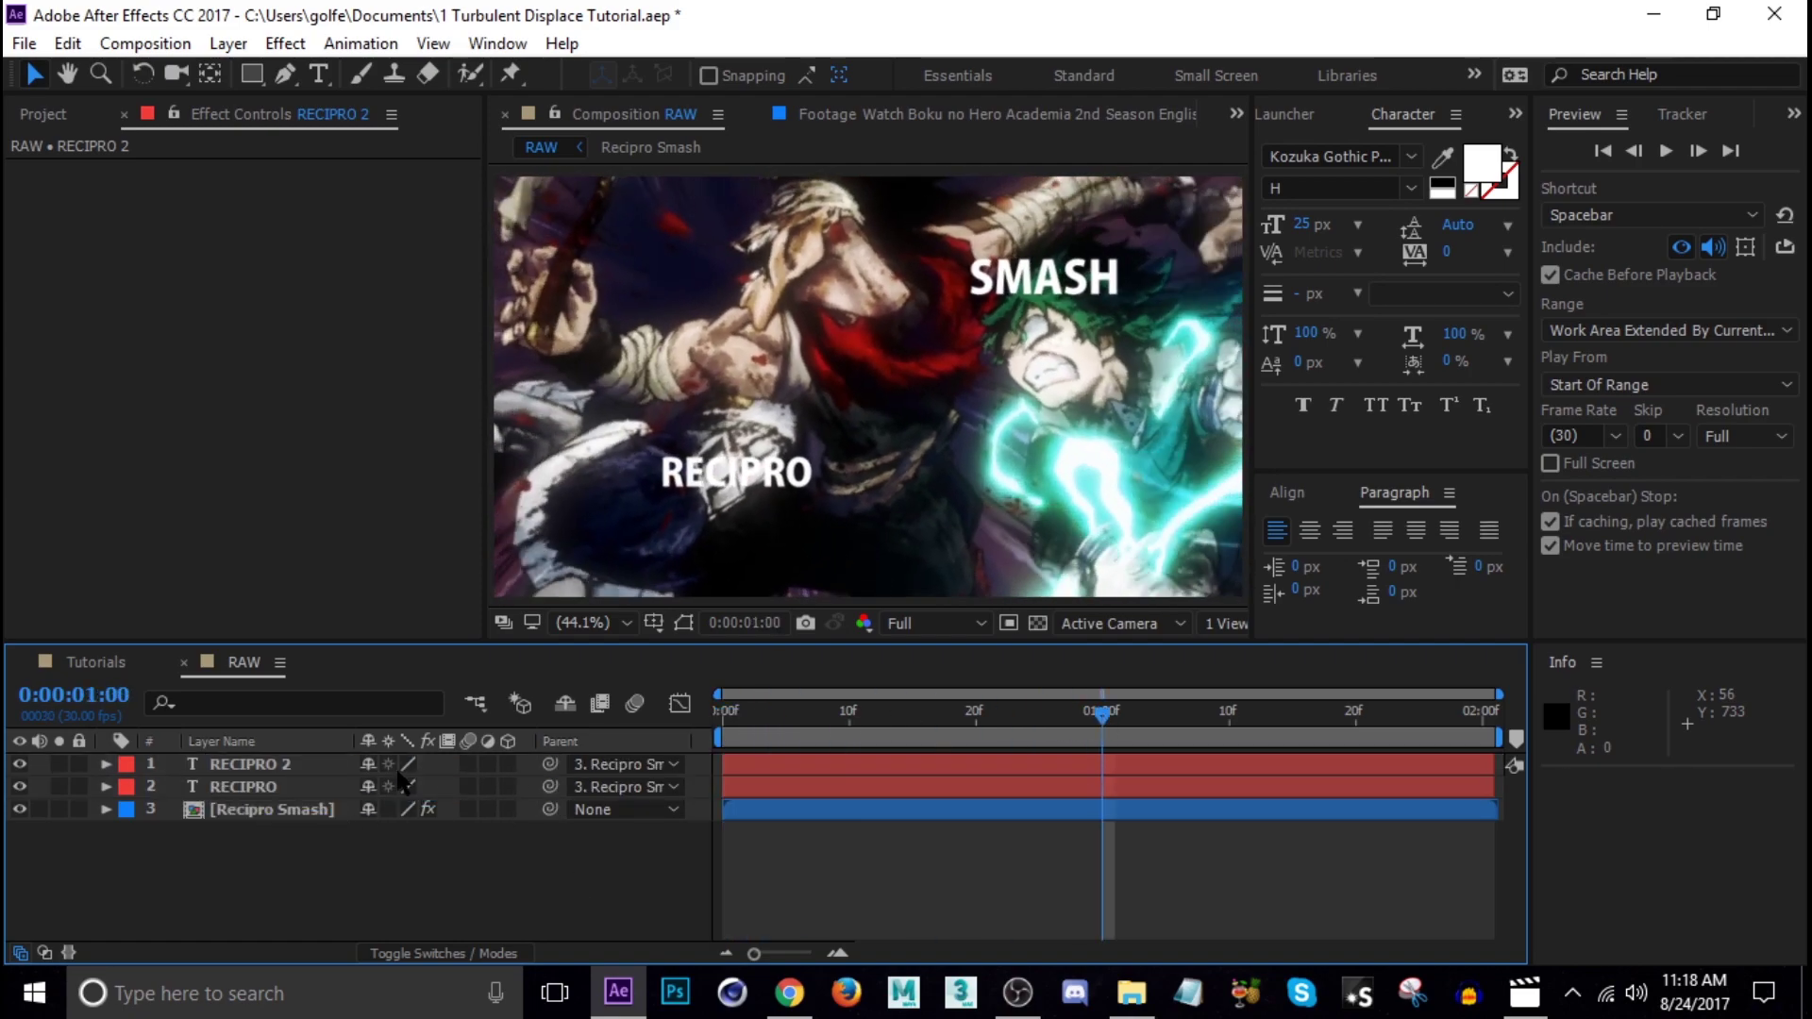
{"action": "left_click", "coordinate": [273, 765]}
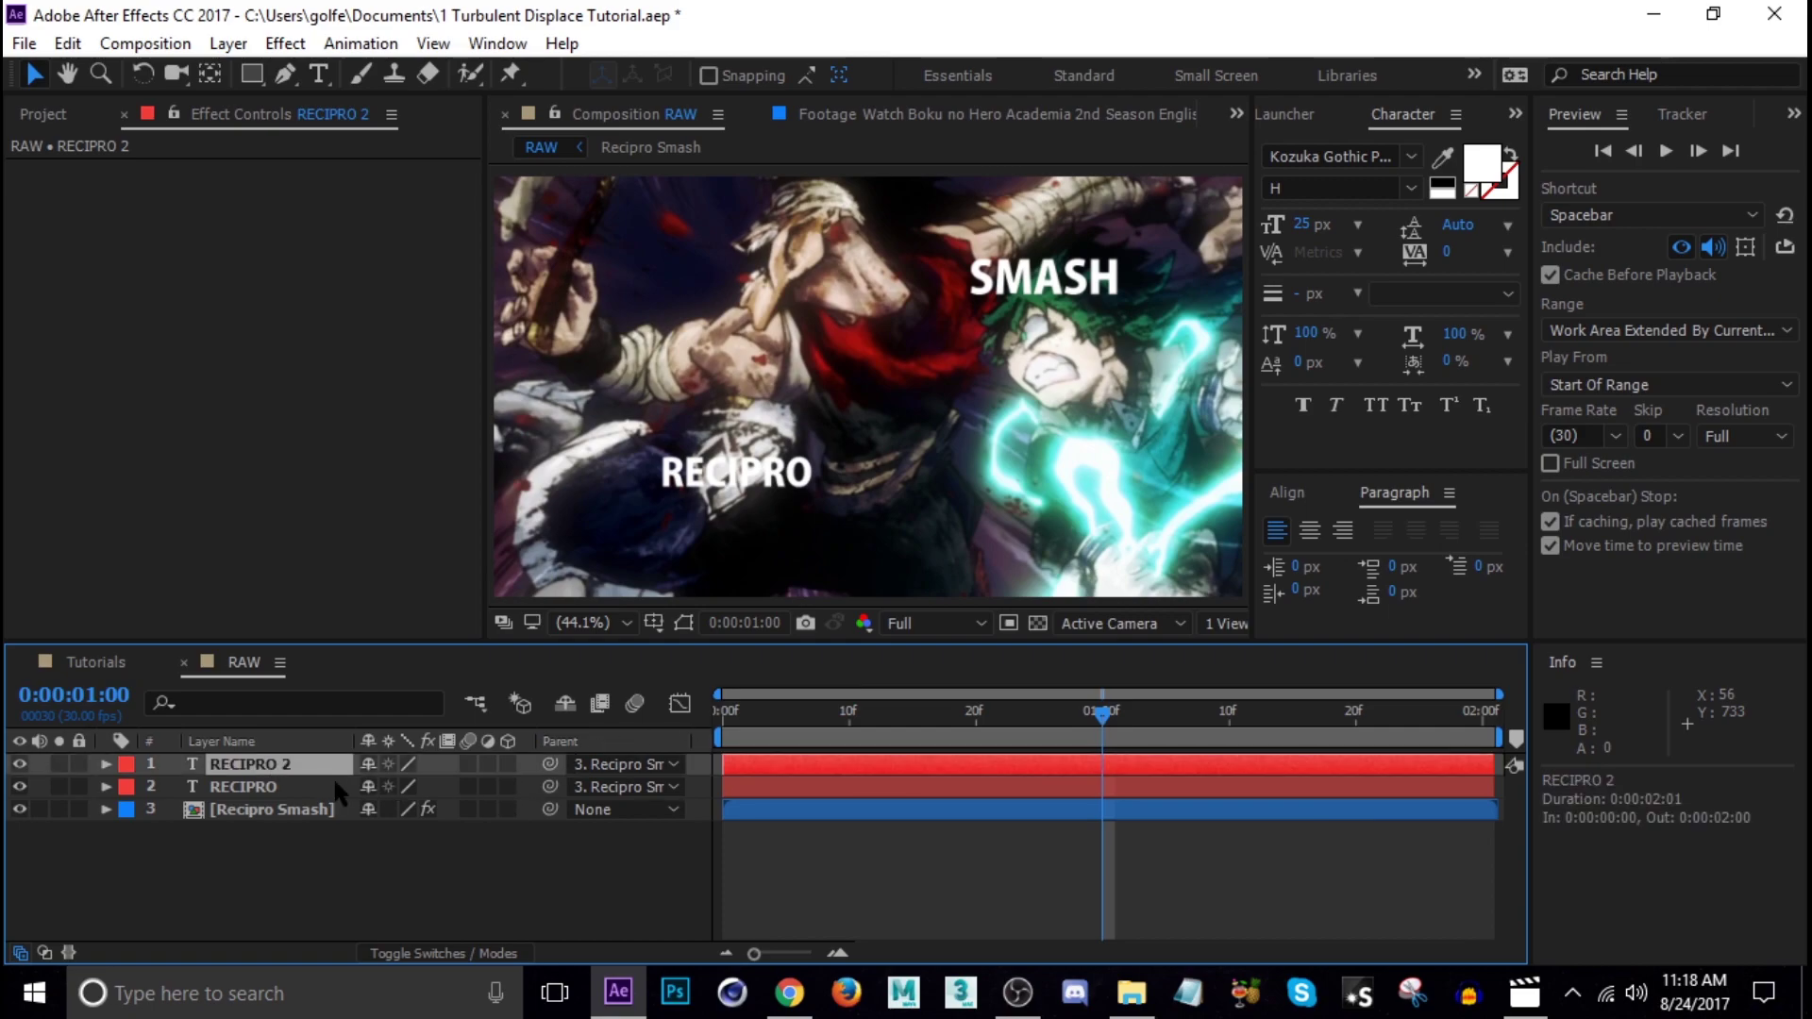
{"action": "key", "text": "Return"}
{"action": "type", "text": "SMASH"}
{"action": "key", "text": "Return"}
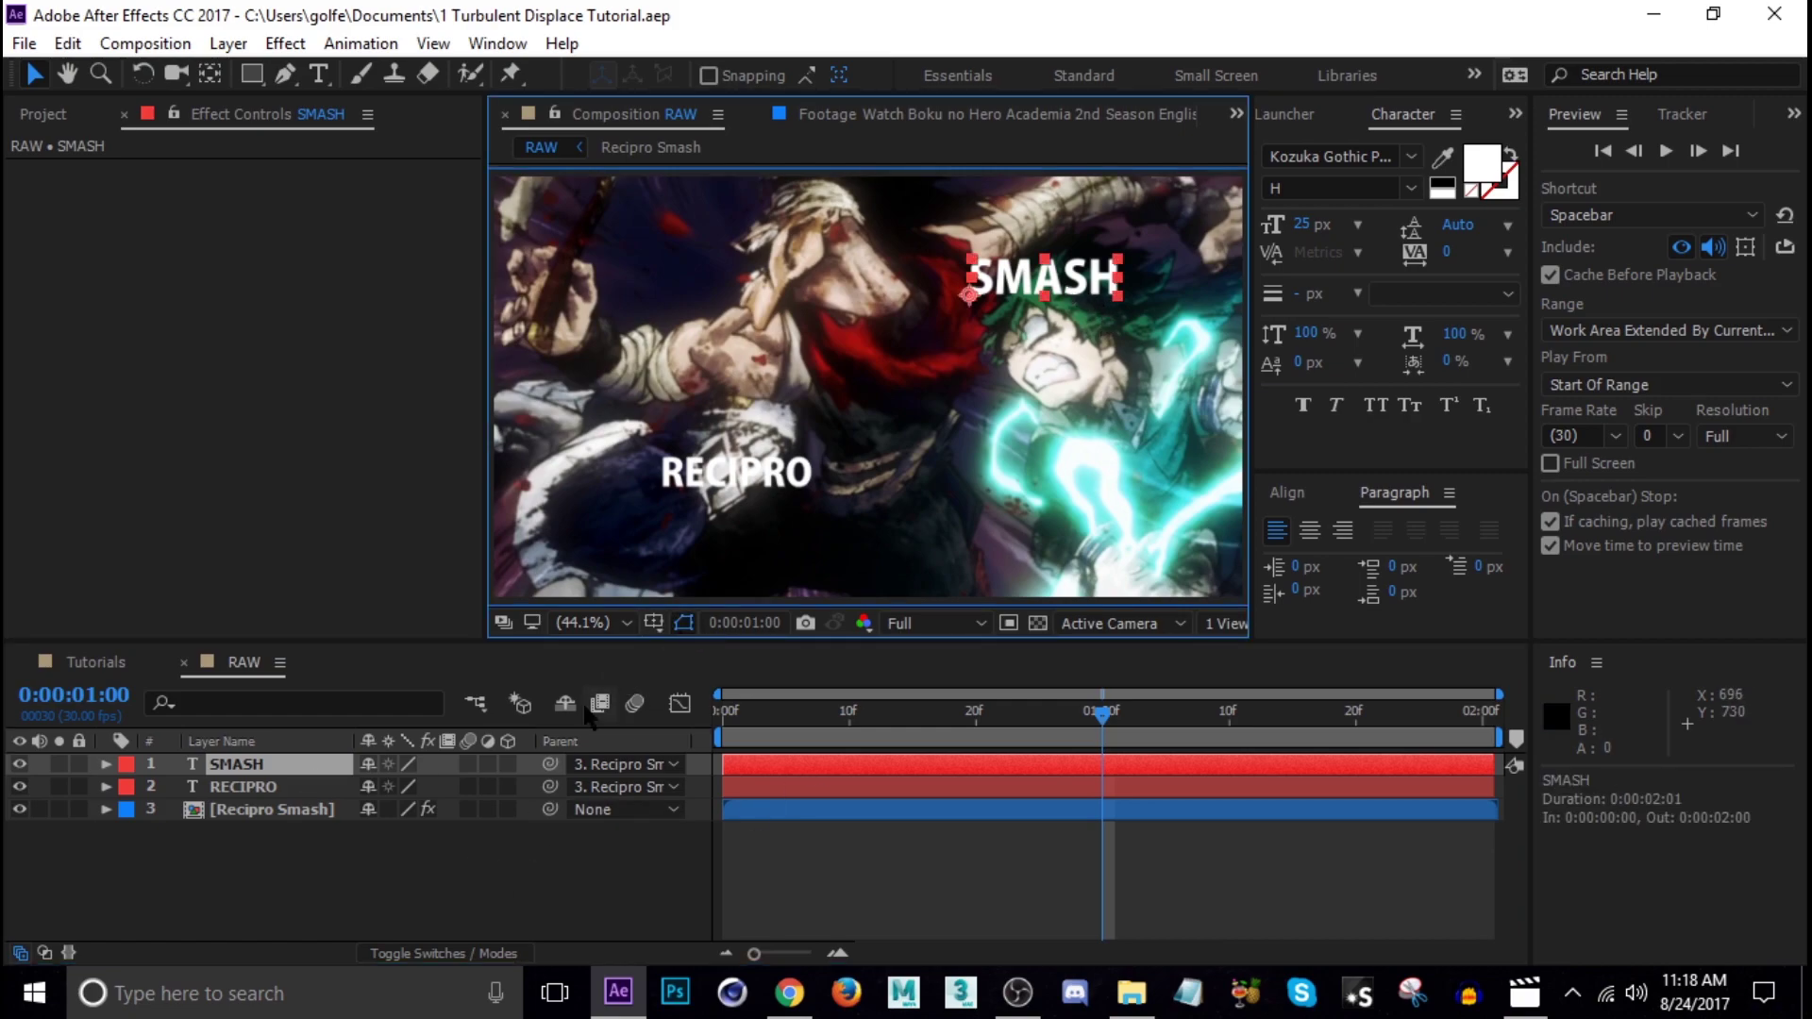
- Rescale SMASH to 465.6% and reposition it at the upper right
{"action": "left_click", "coordinate": [1000, 278]}
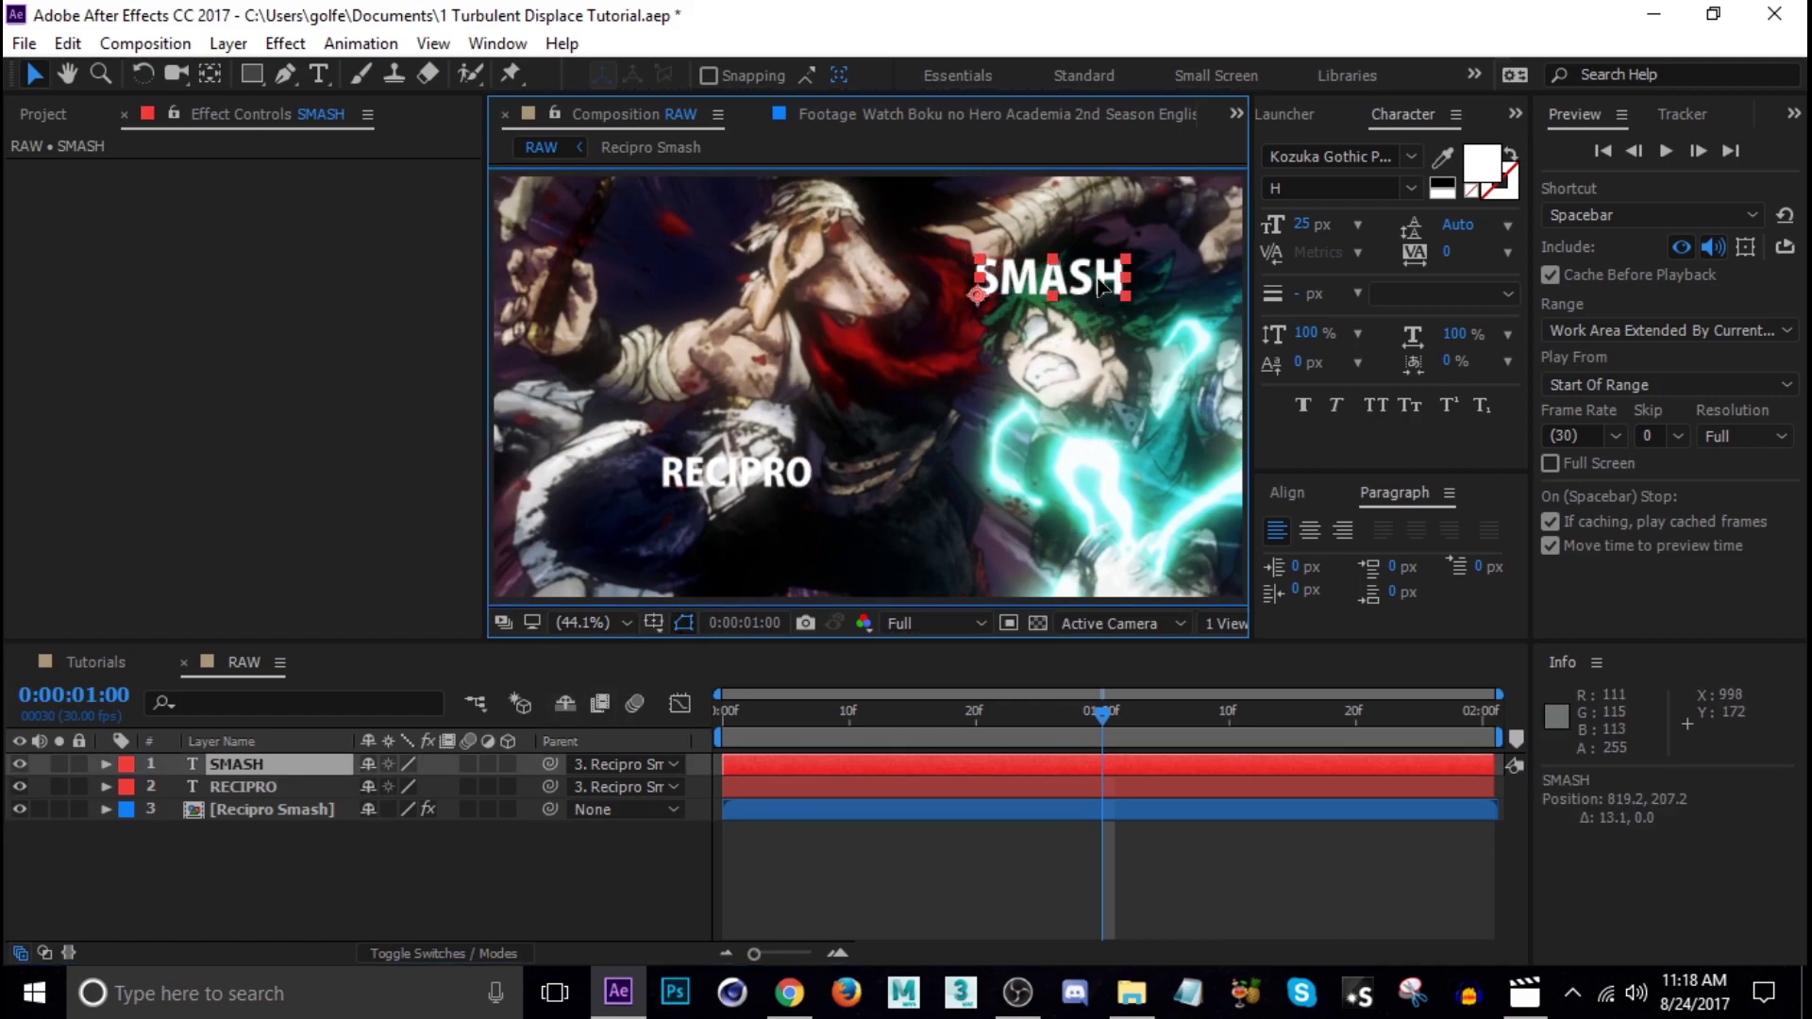
{"action": "left_click_drag", "start_coordinate": [1038, 283], "coordinate": [1095, 339]}
{"action": "key", "text": "s"}
{"action": "left_click_drag", "start_coordinate": [454, 789], "coordinate": [608, 789]}
{"action": "left_click_drag", "start_coordinate": [1085, 330], "coordinate": [1036, 258]}
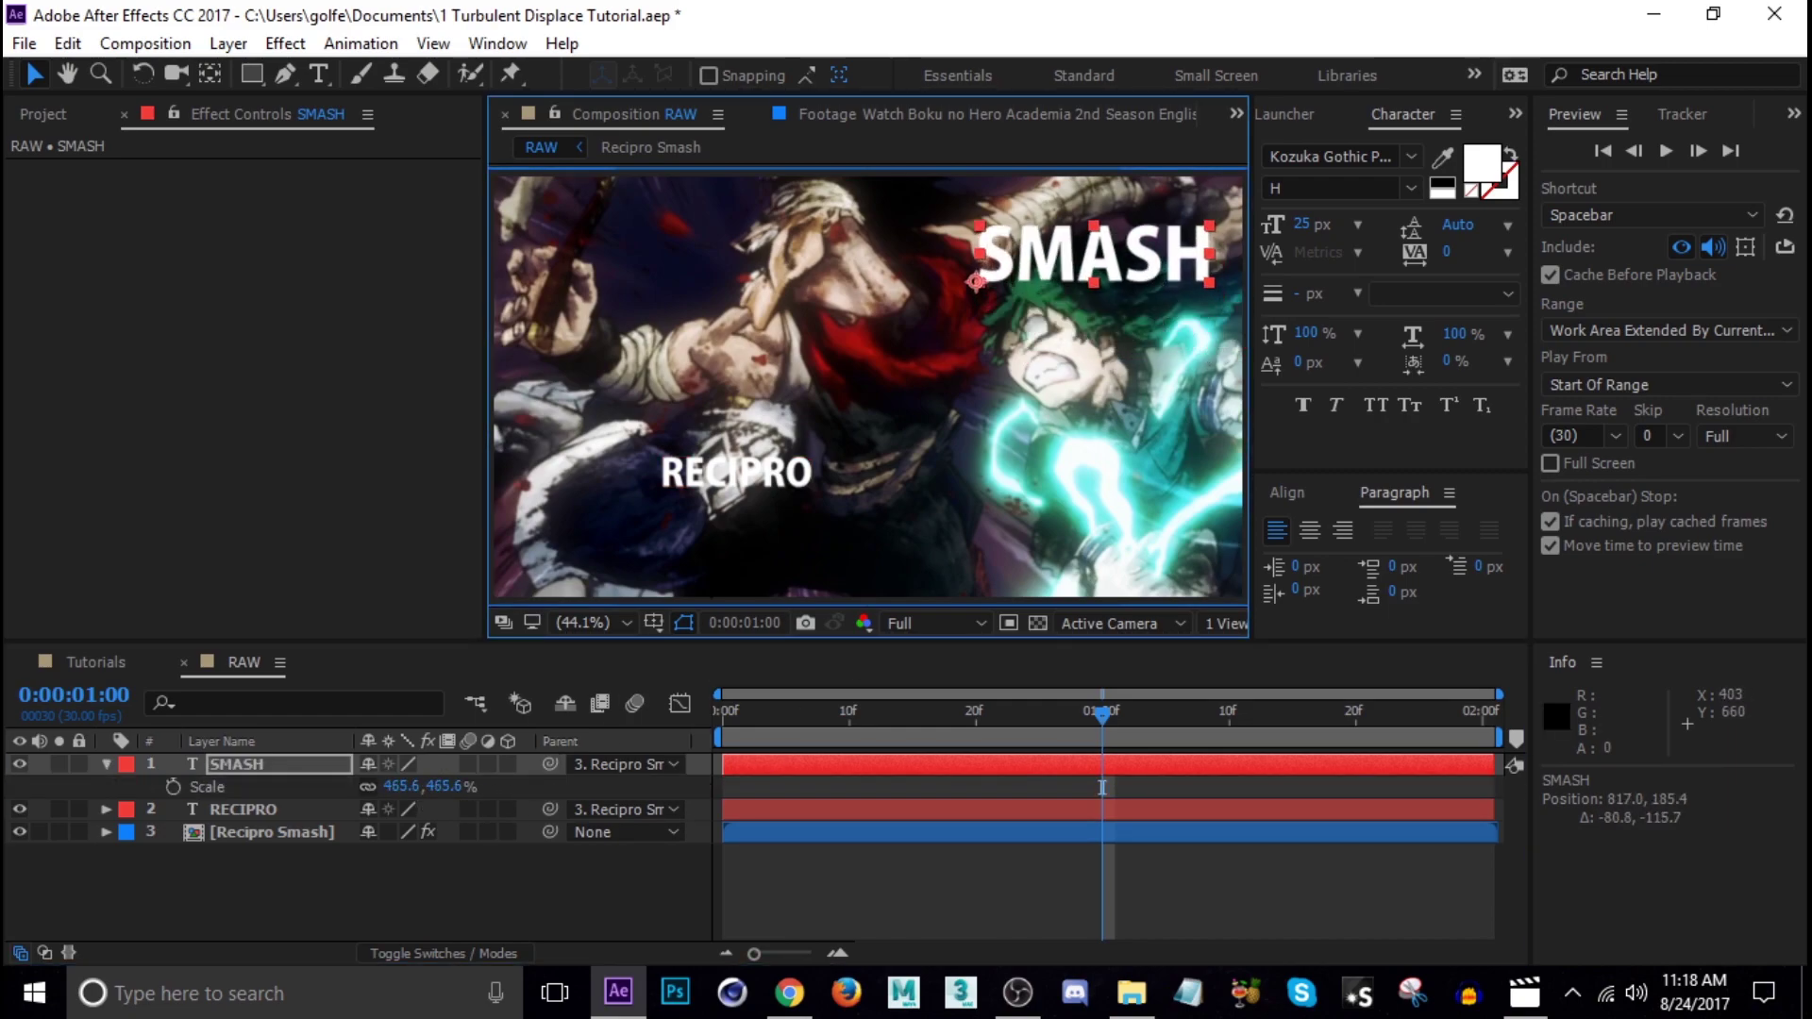
{"action": "left_click", "coordinate": [107, 764]}
- Enlarge RECIPRO to 461.3% and move it down to the lower left
{"action": "left_click", "coordinate": [243, 786]}
{"action": "key", "text": "s"}
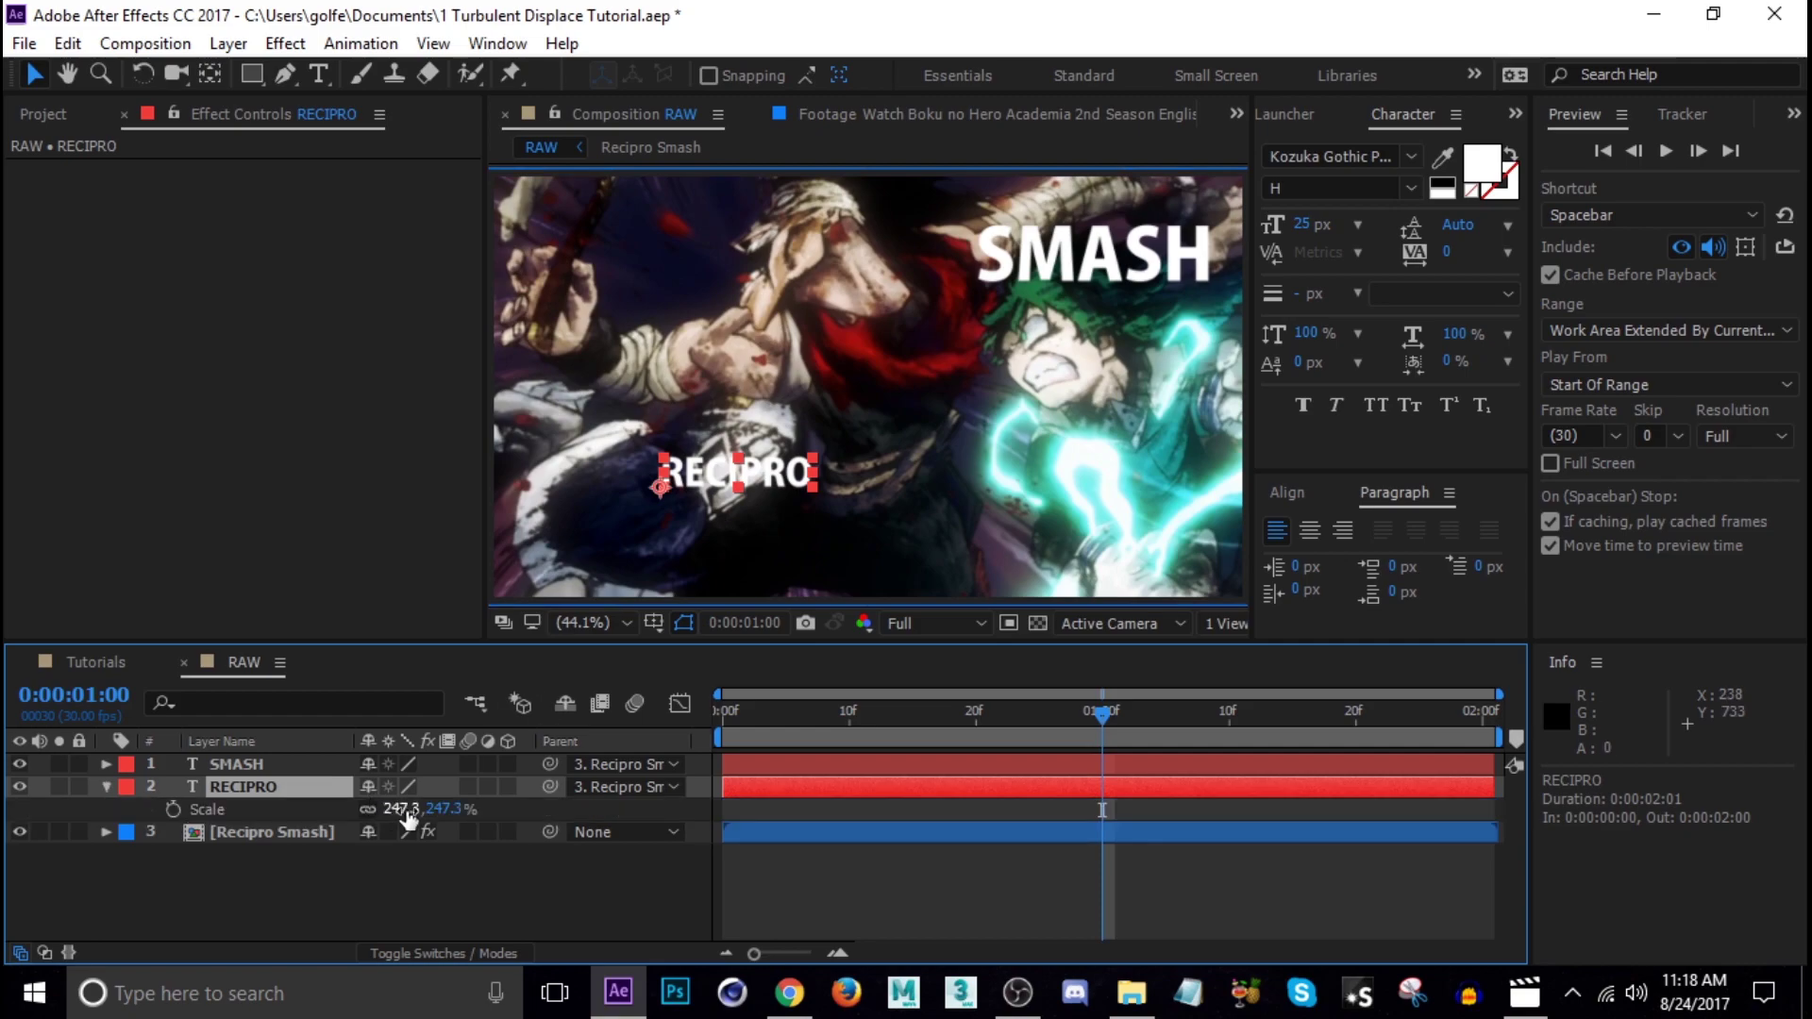
{"action": "left_click_drag", "start_coordinate": [481, 809], "coordinate": [653, 809]}
{"action": "left_click_drag", "start_coordinate": [845, 495], "coordinate": [765, 549]}
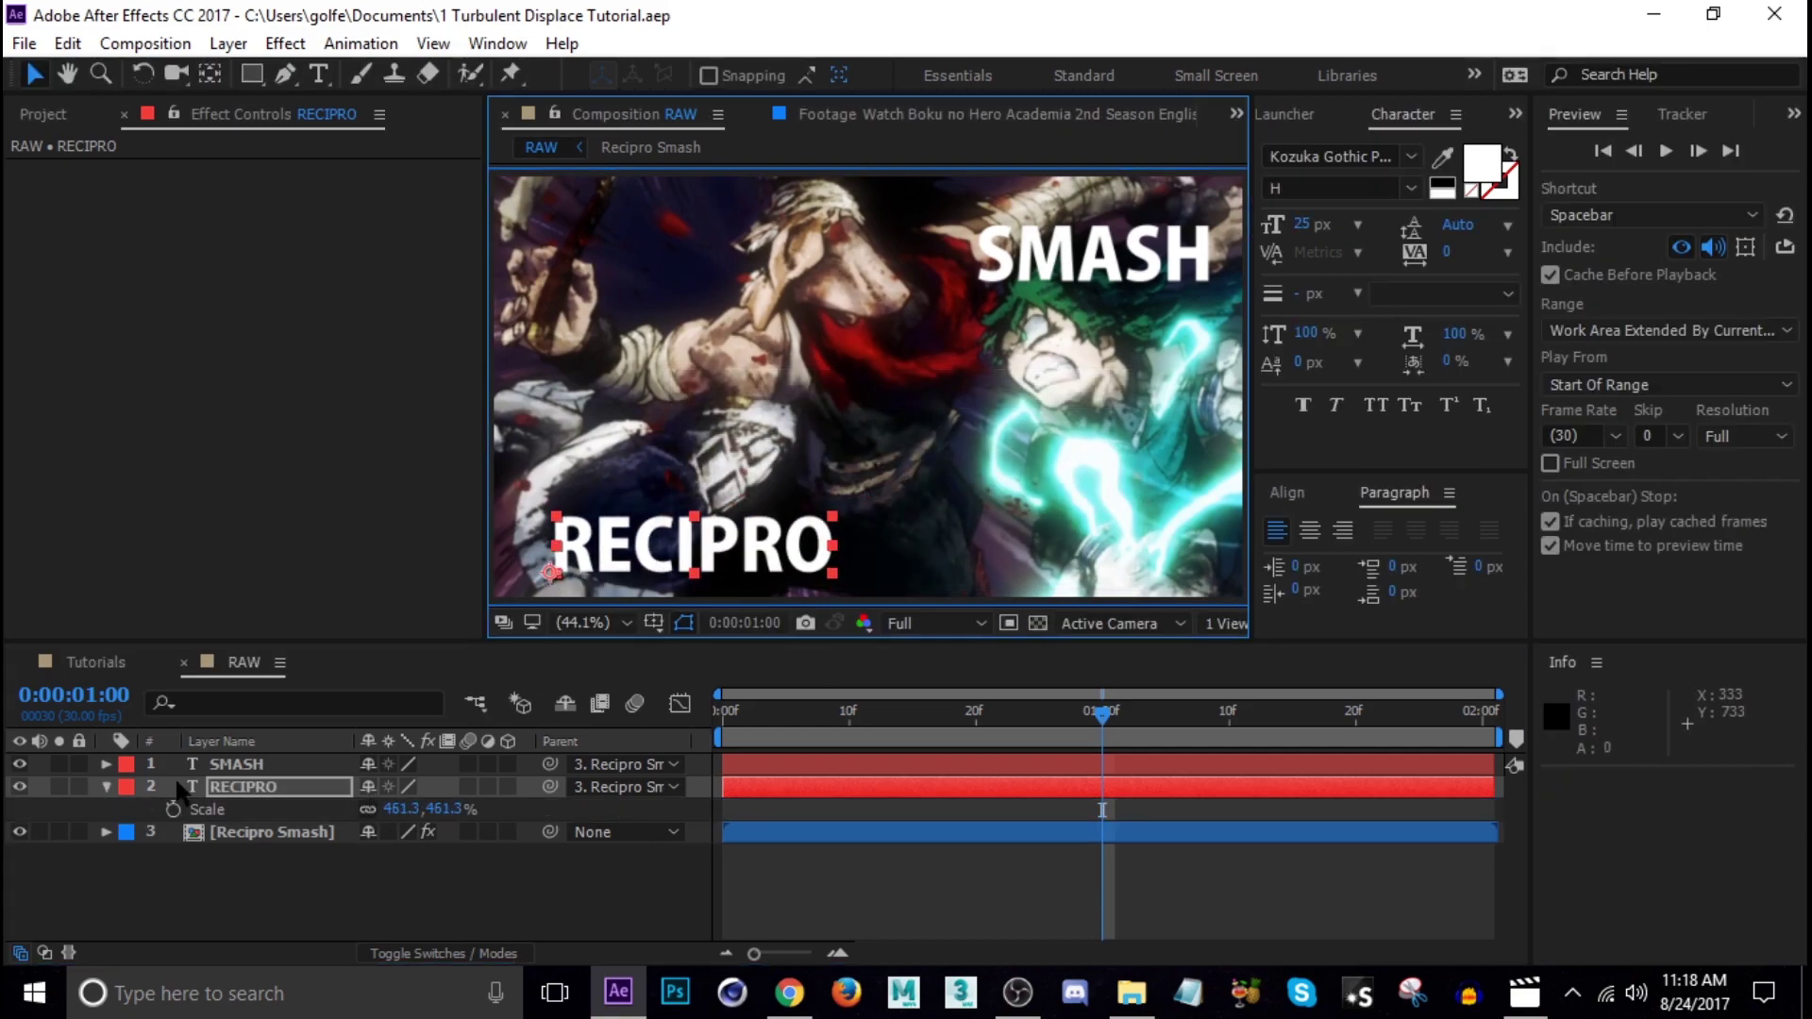
{"action": "left_click", "coordinate": [107, 789]}
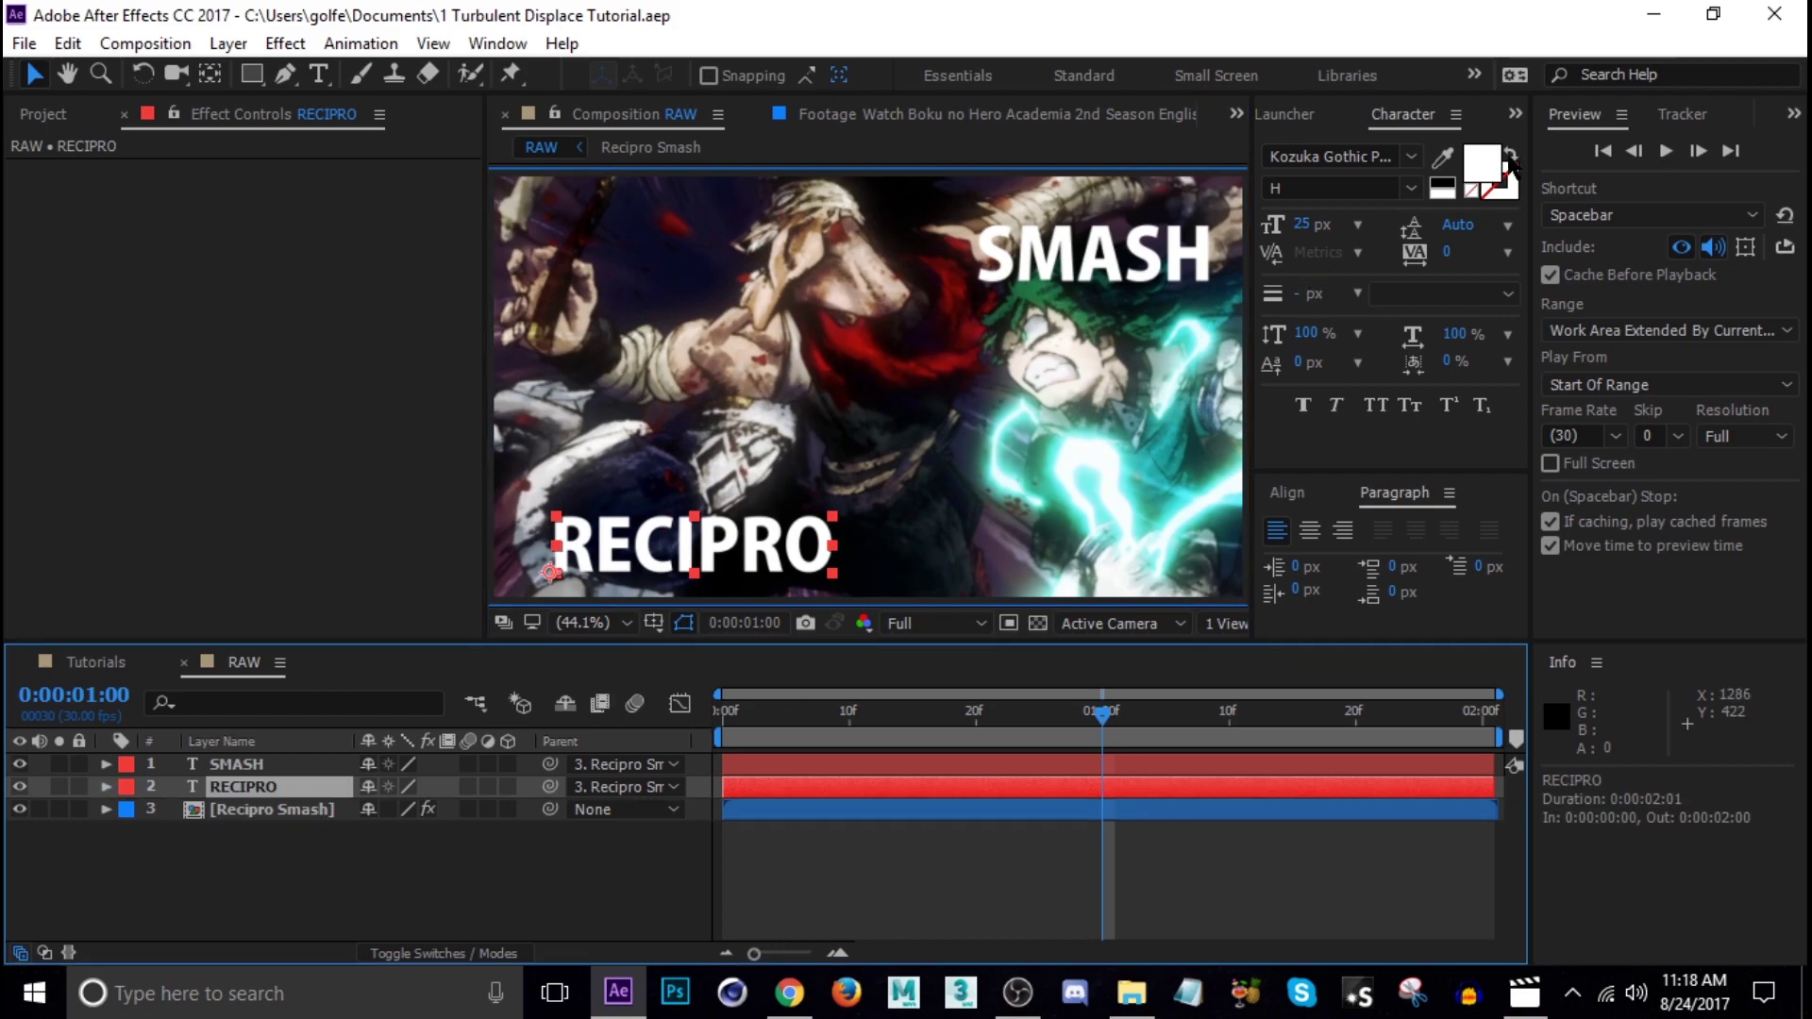
- Apply Turbulent Displace to the title layers and select the SMASH layer
{"action": "left_click", "coordinate": [1594, 146]}
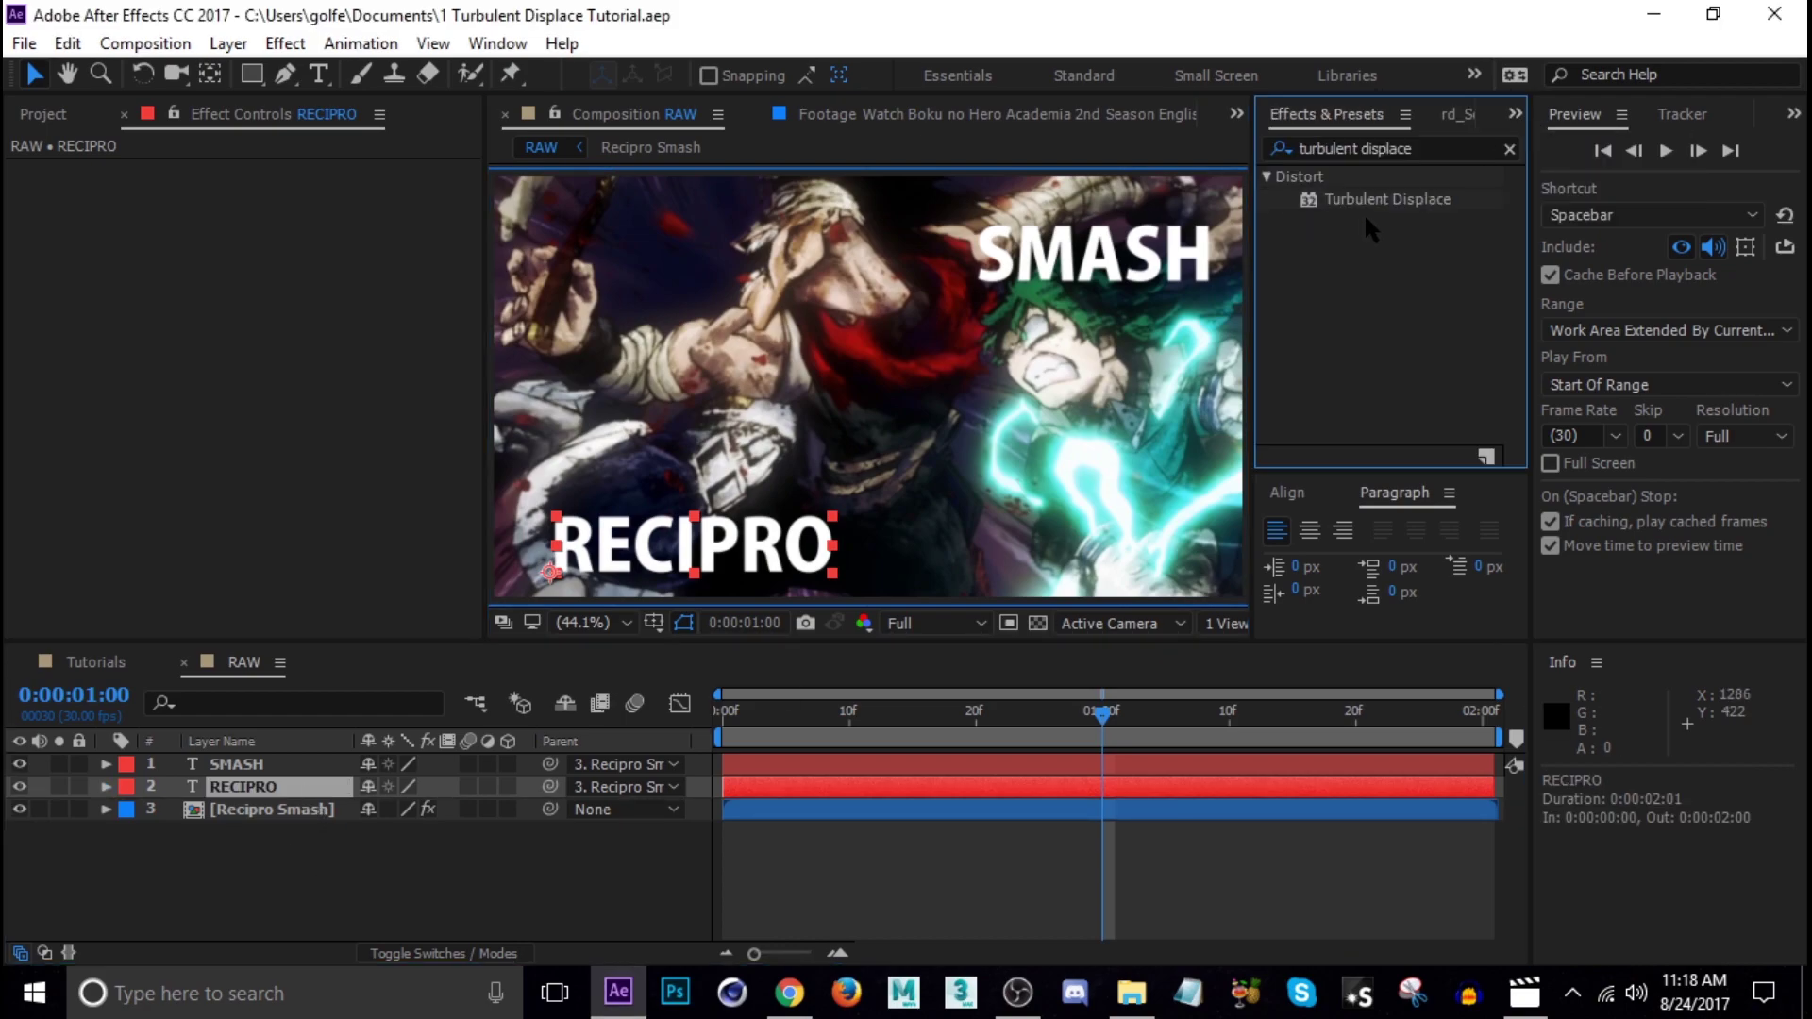
{"action": "left_click_drag", "start_coordinate": [1363, 199], "coordinate": [268, 788]}
{"action": "left_click", "coordinate": [241, 764], "text": "ctrl"}
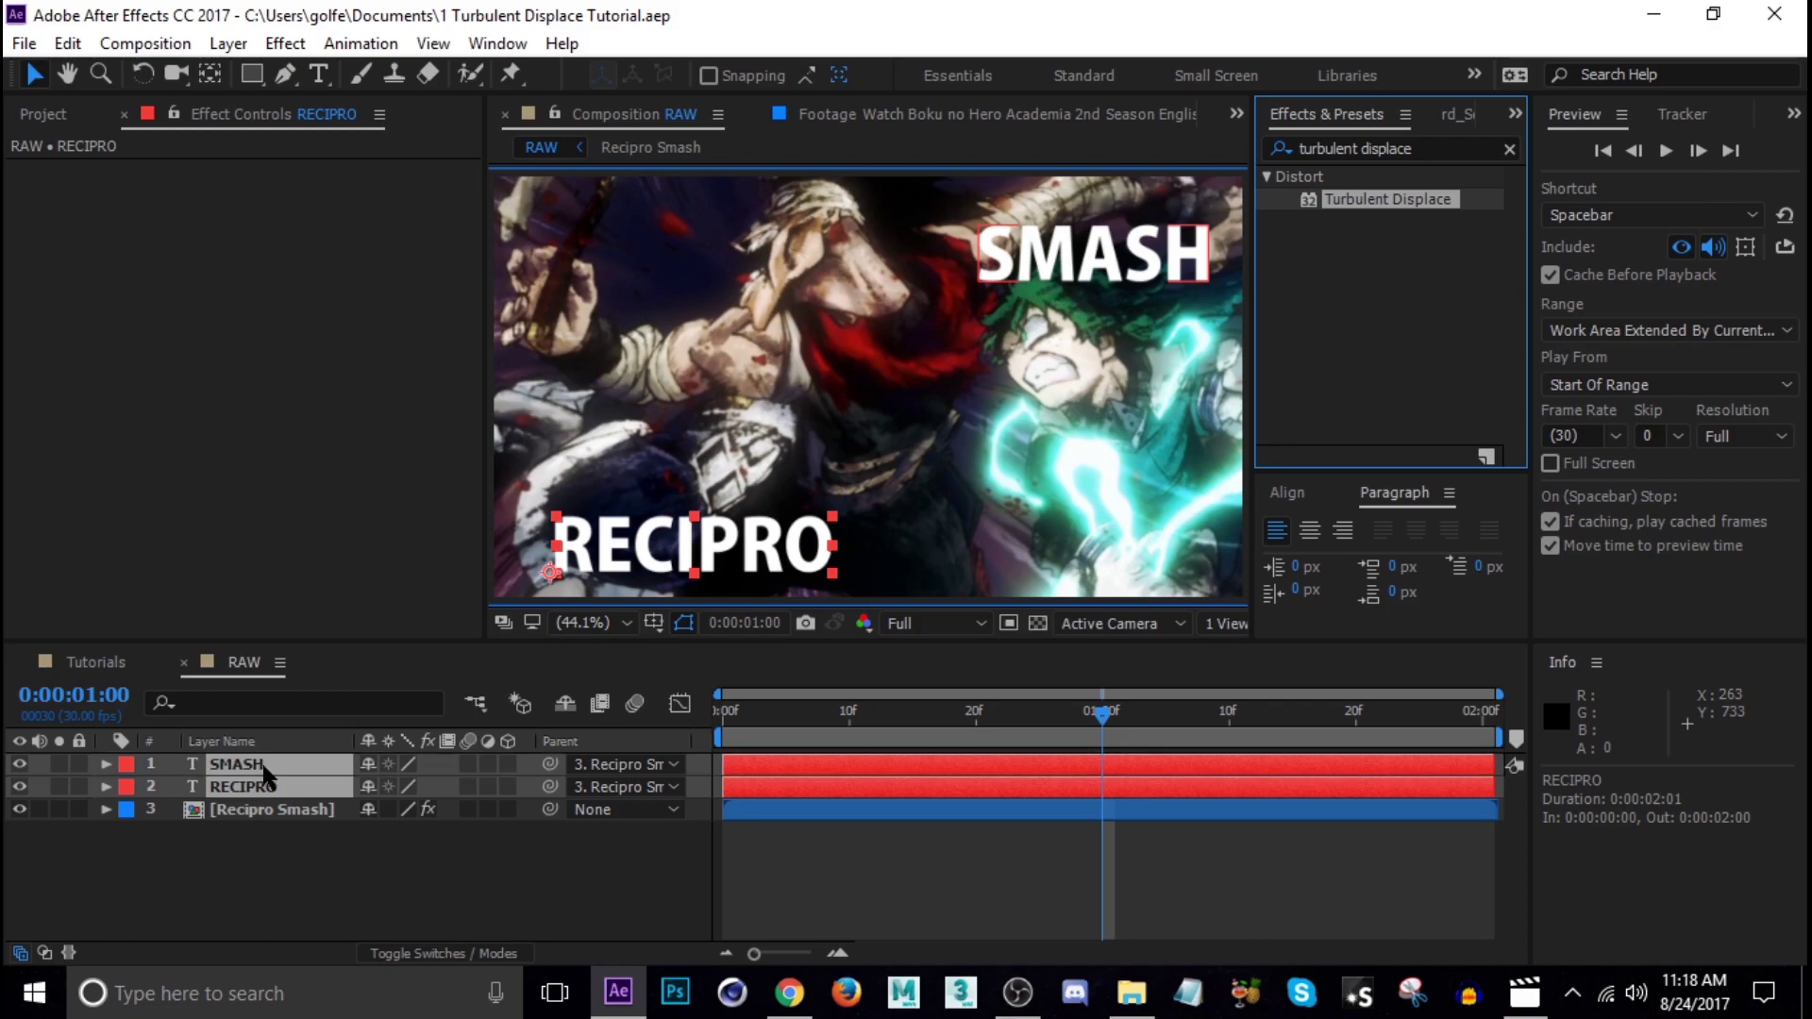
{"action": "double_click", "coordinate": [1387, 199]}
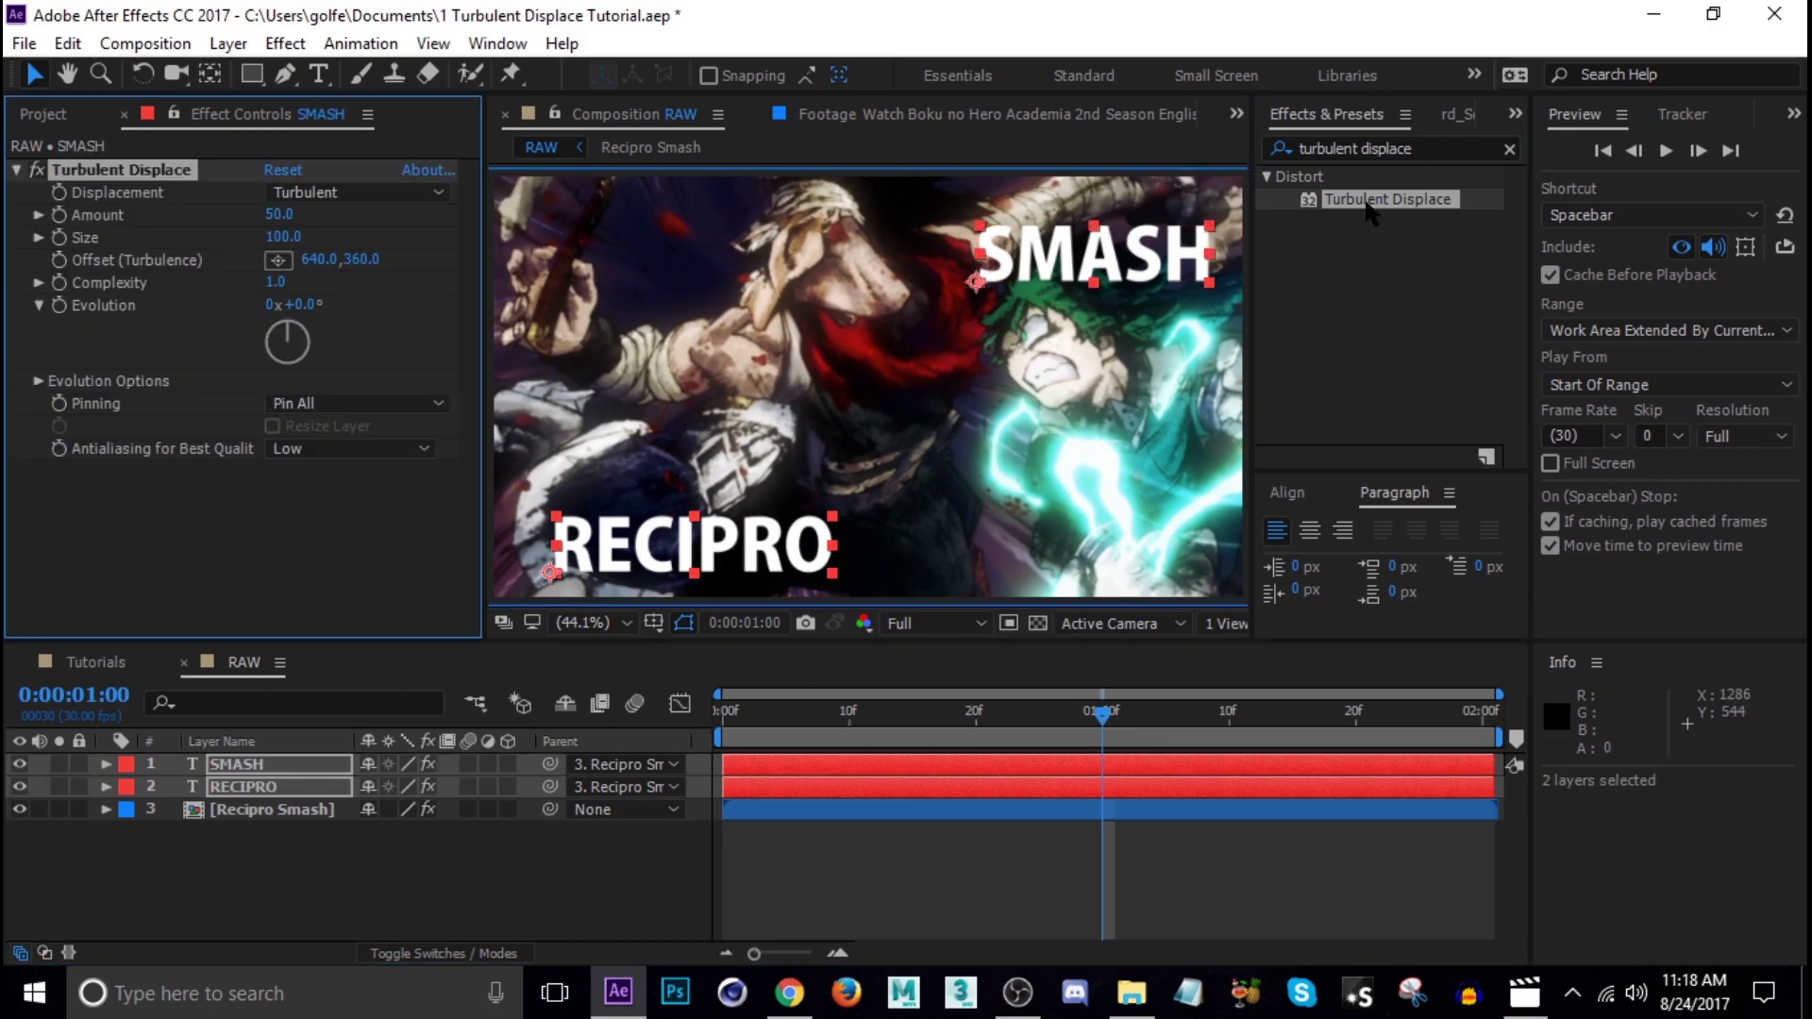
{"action": "left_click", "coordinate": [283, 767], "text": "ctrl"}
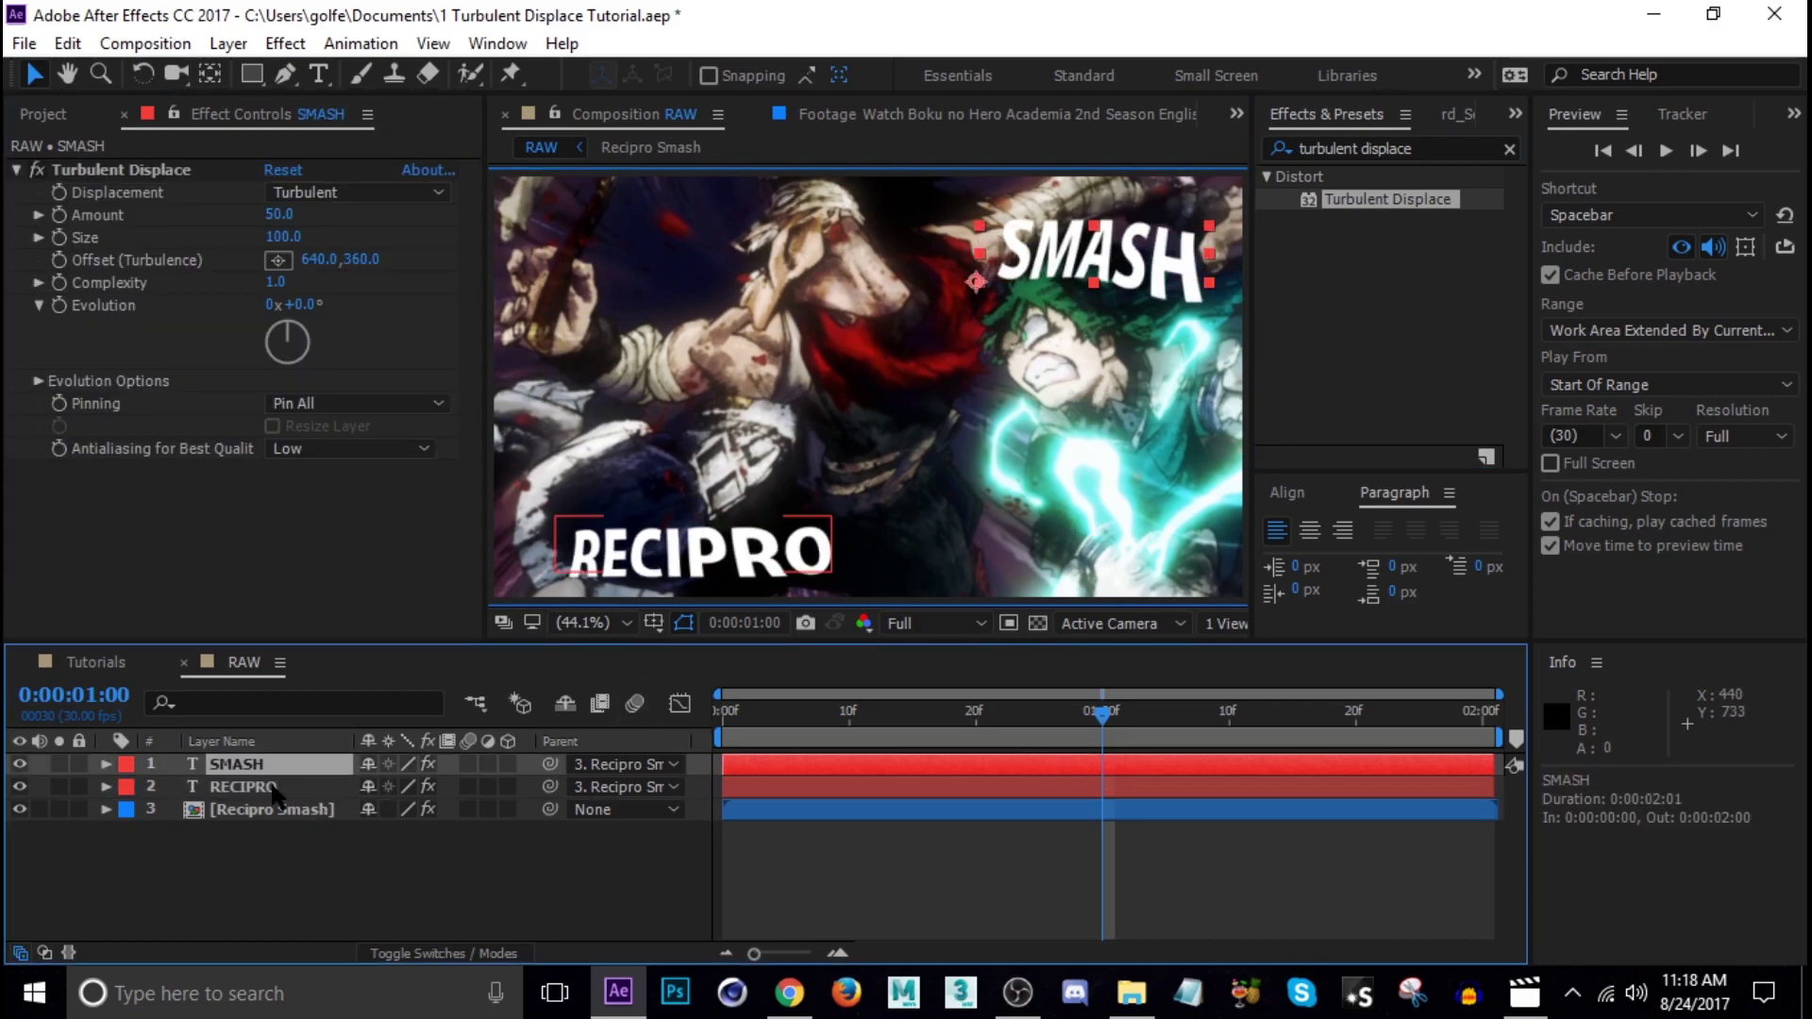
{"action": "left_click", "coordinate": [289, 766]}
{"action": "left_click", "coordinate": [296, 868]}
{"action": "left_click", "coordinate": [270, 764]}
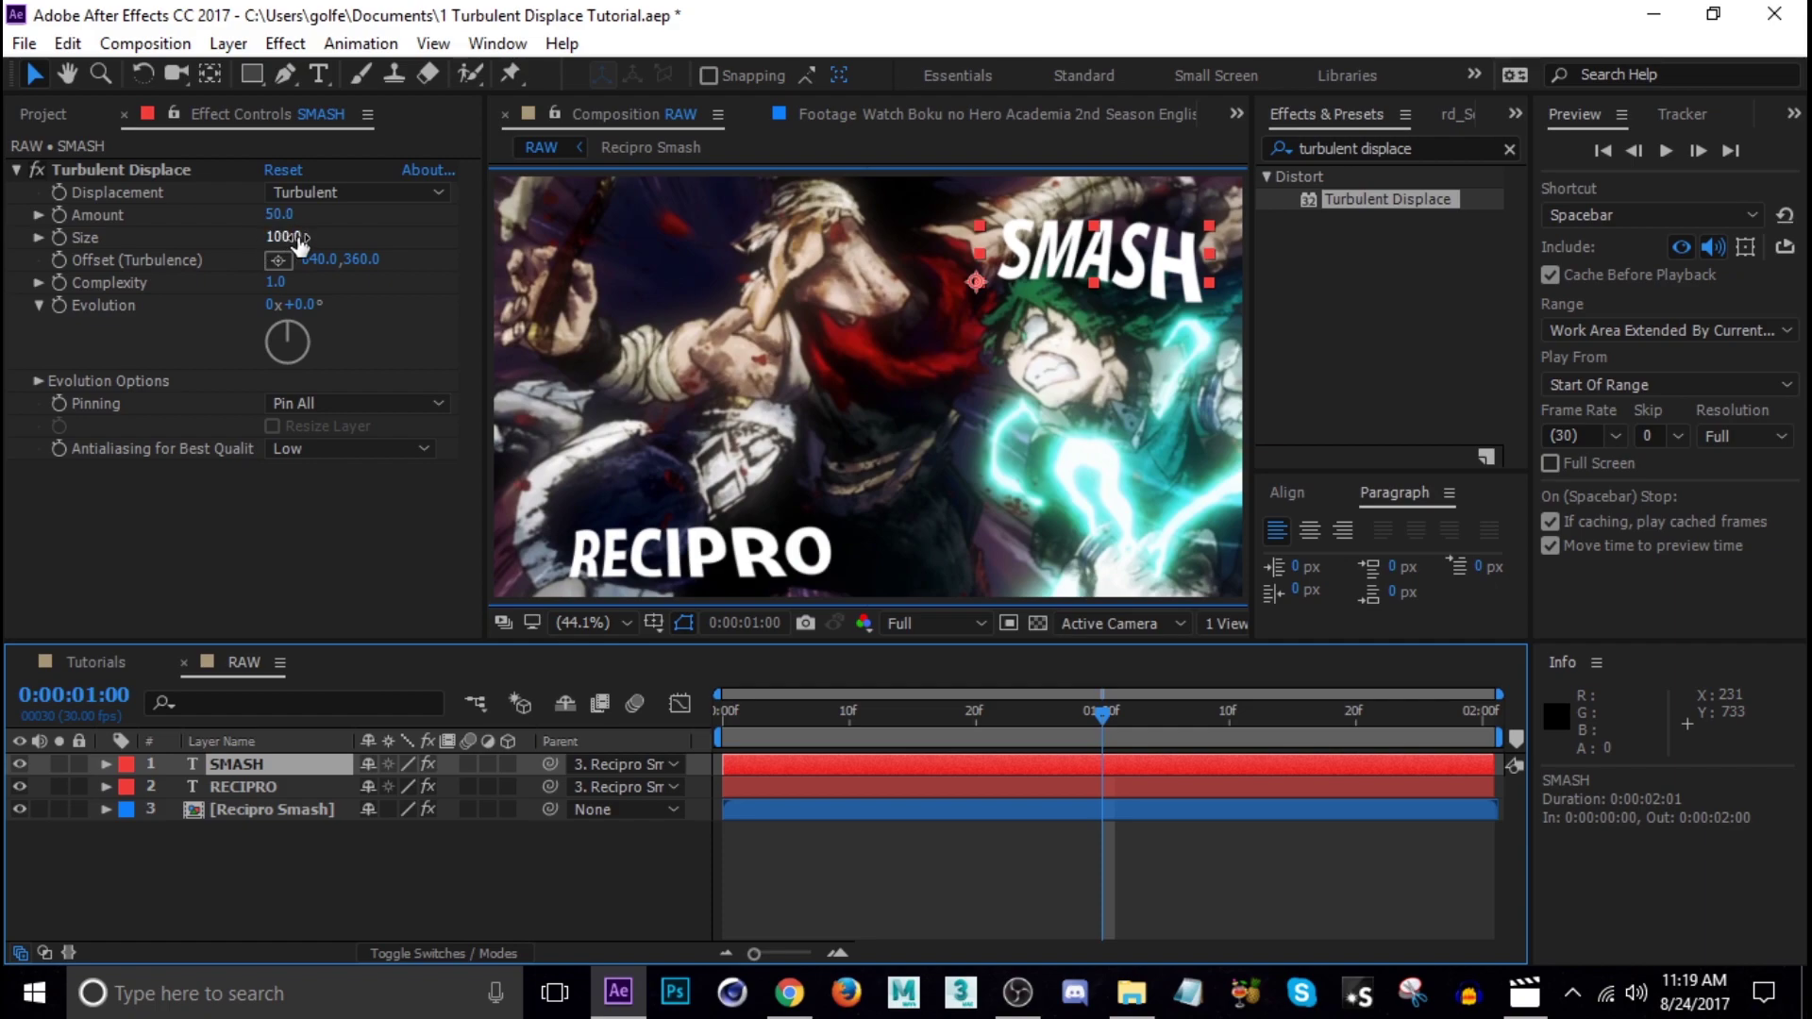
- Reduce SMASH's Turbulent Displace Size to 9 and Amount to 25, then scrub to check
{"action": "left_click_drag", "start_coordinate": [283, 236], "coordinate": [178, 239]}
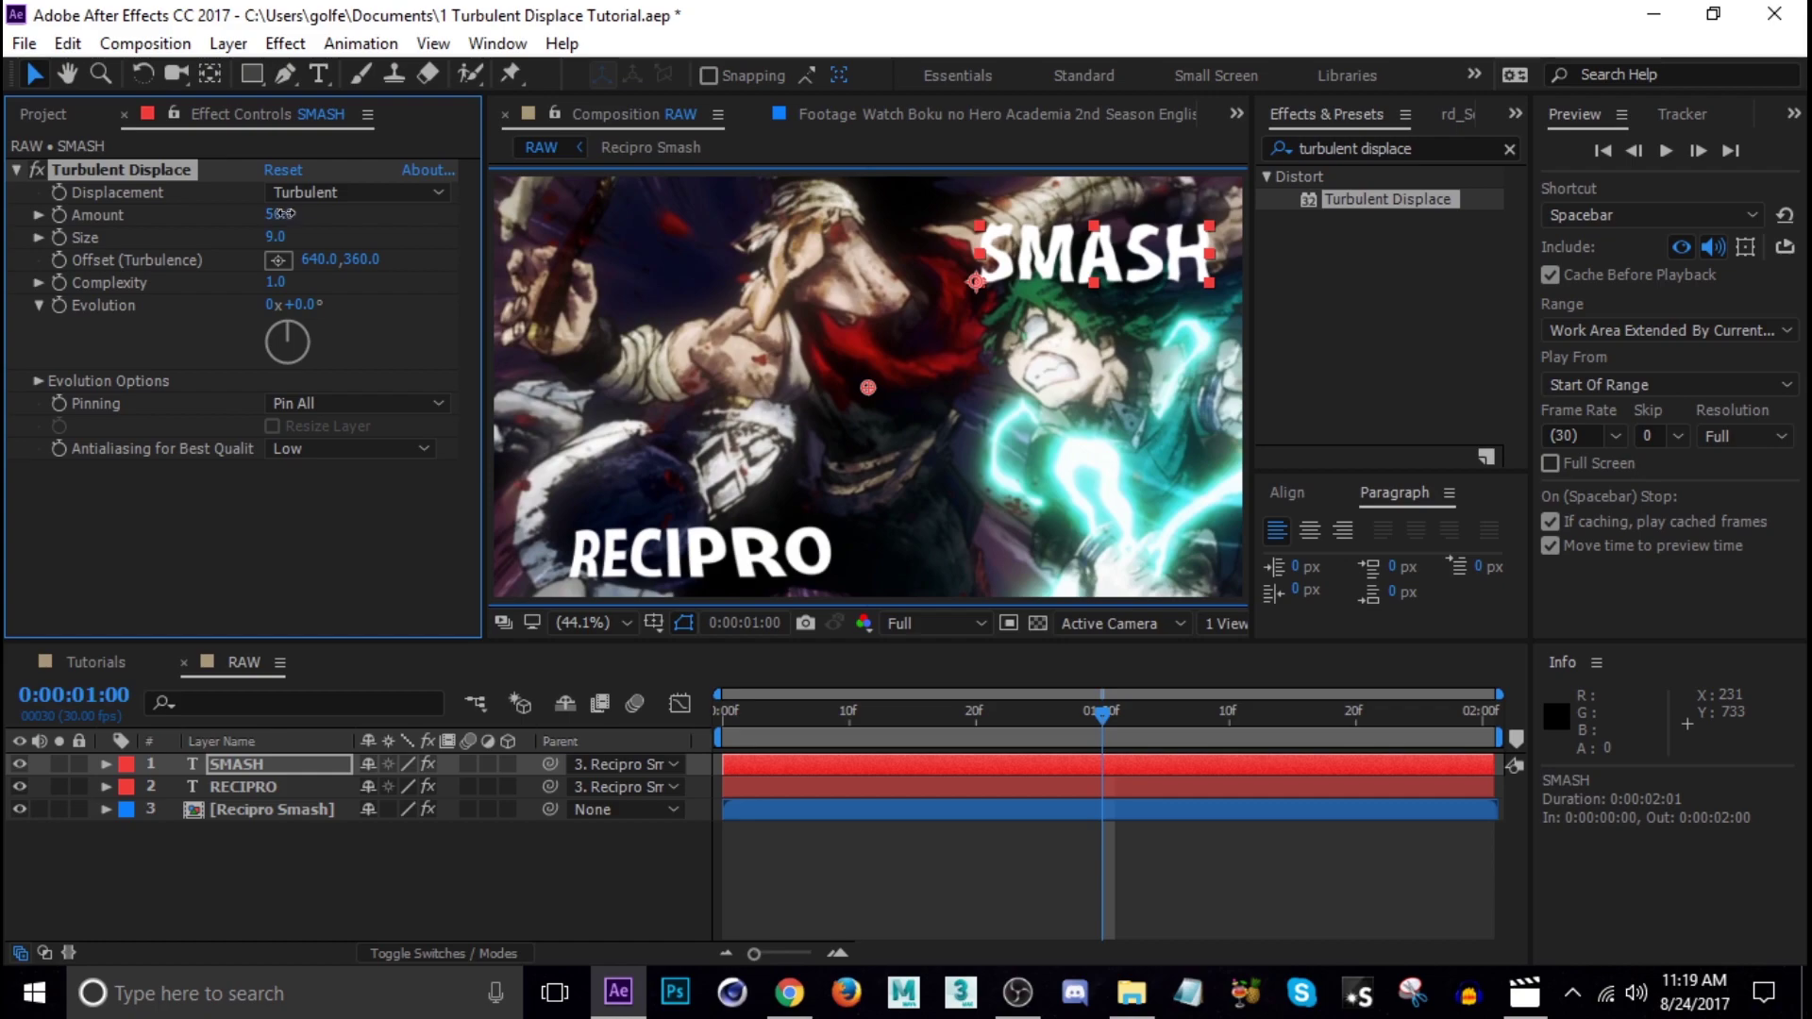
{"action": "mouse_move", "coordinate": [278, 215]}
{"action": "left_mouse_down"}
{"action": "mouse_move", "coordinate": [209, 217]}
{"action": "mouse_move", "coordinate": [257, 218]}
{"action": "left_mouse_up"}
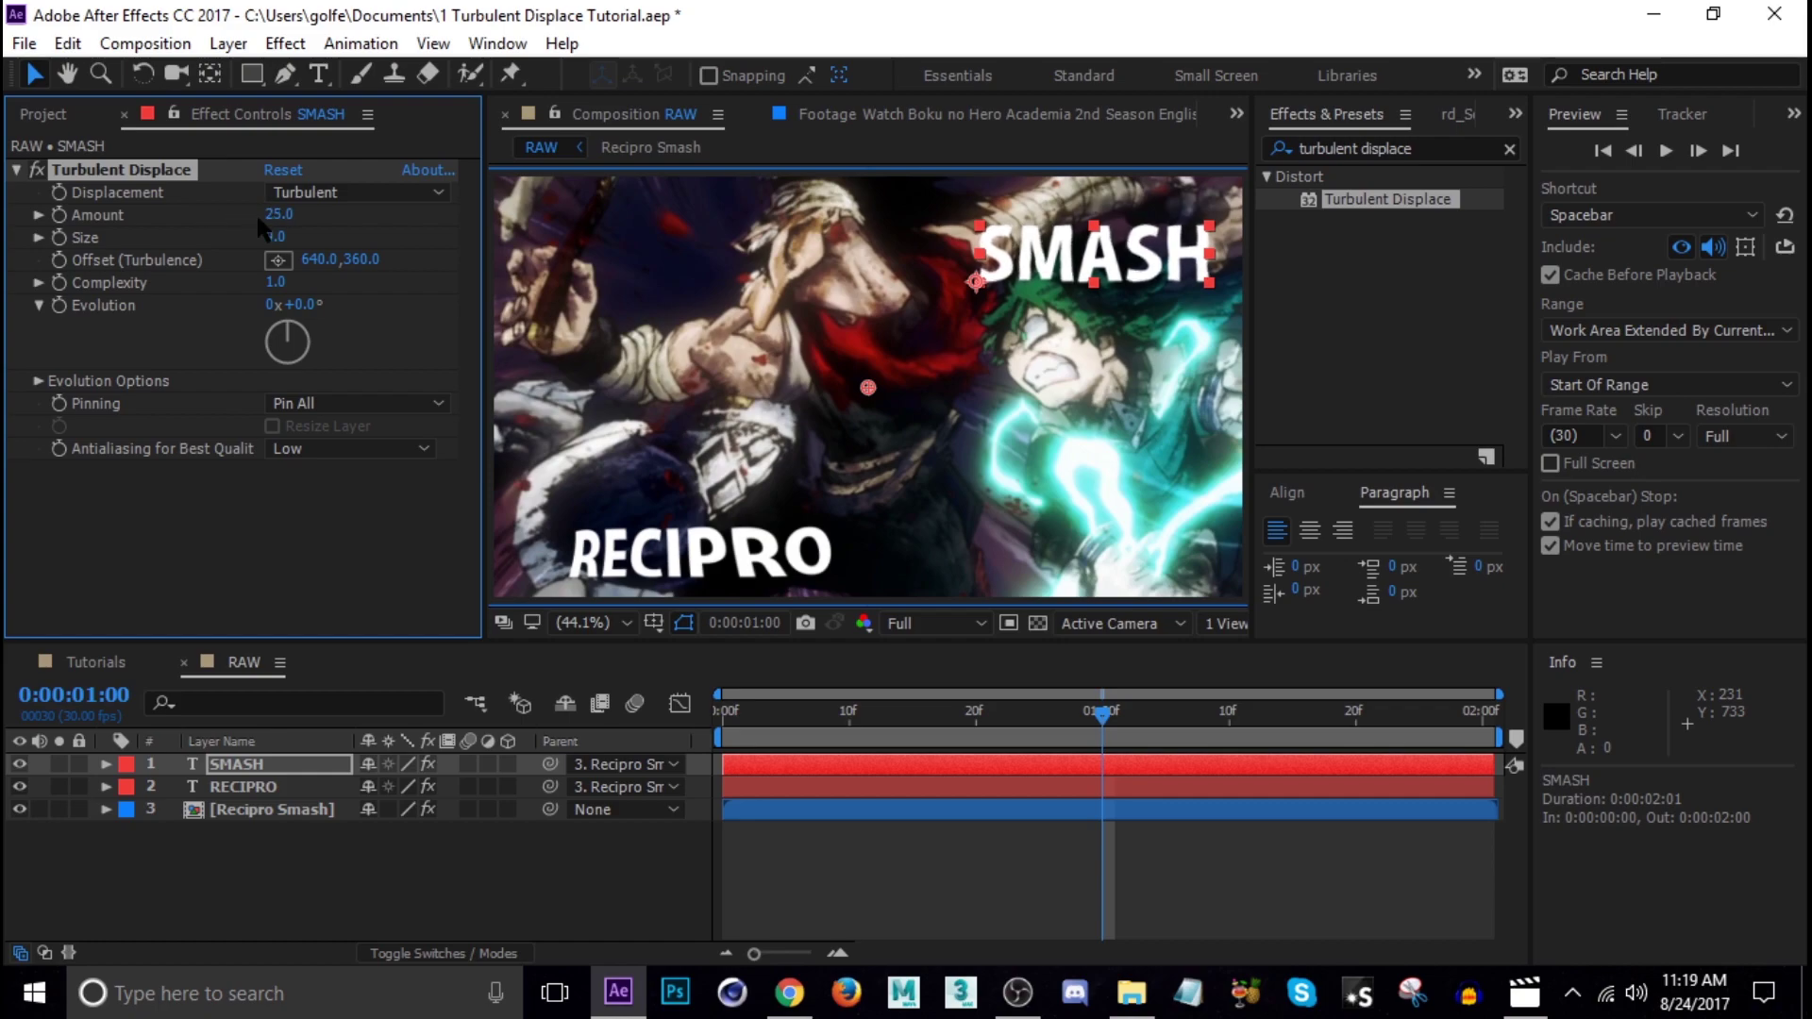
{"action": "left_click_drag", "start_coordinate": [1111, 715], "coordinate": [1170, 796]}
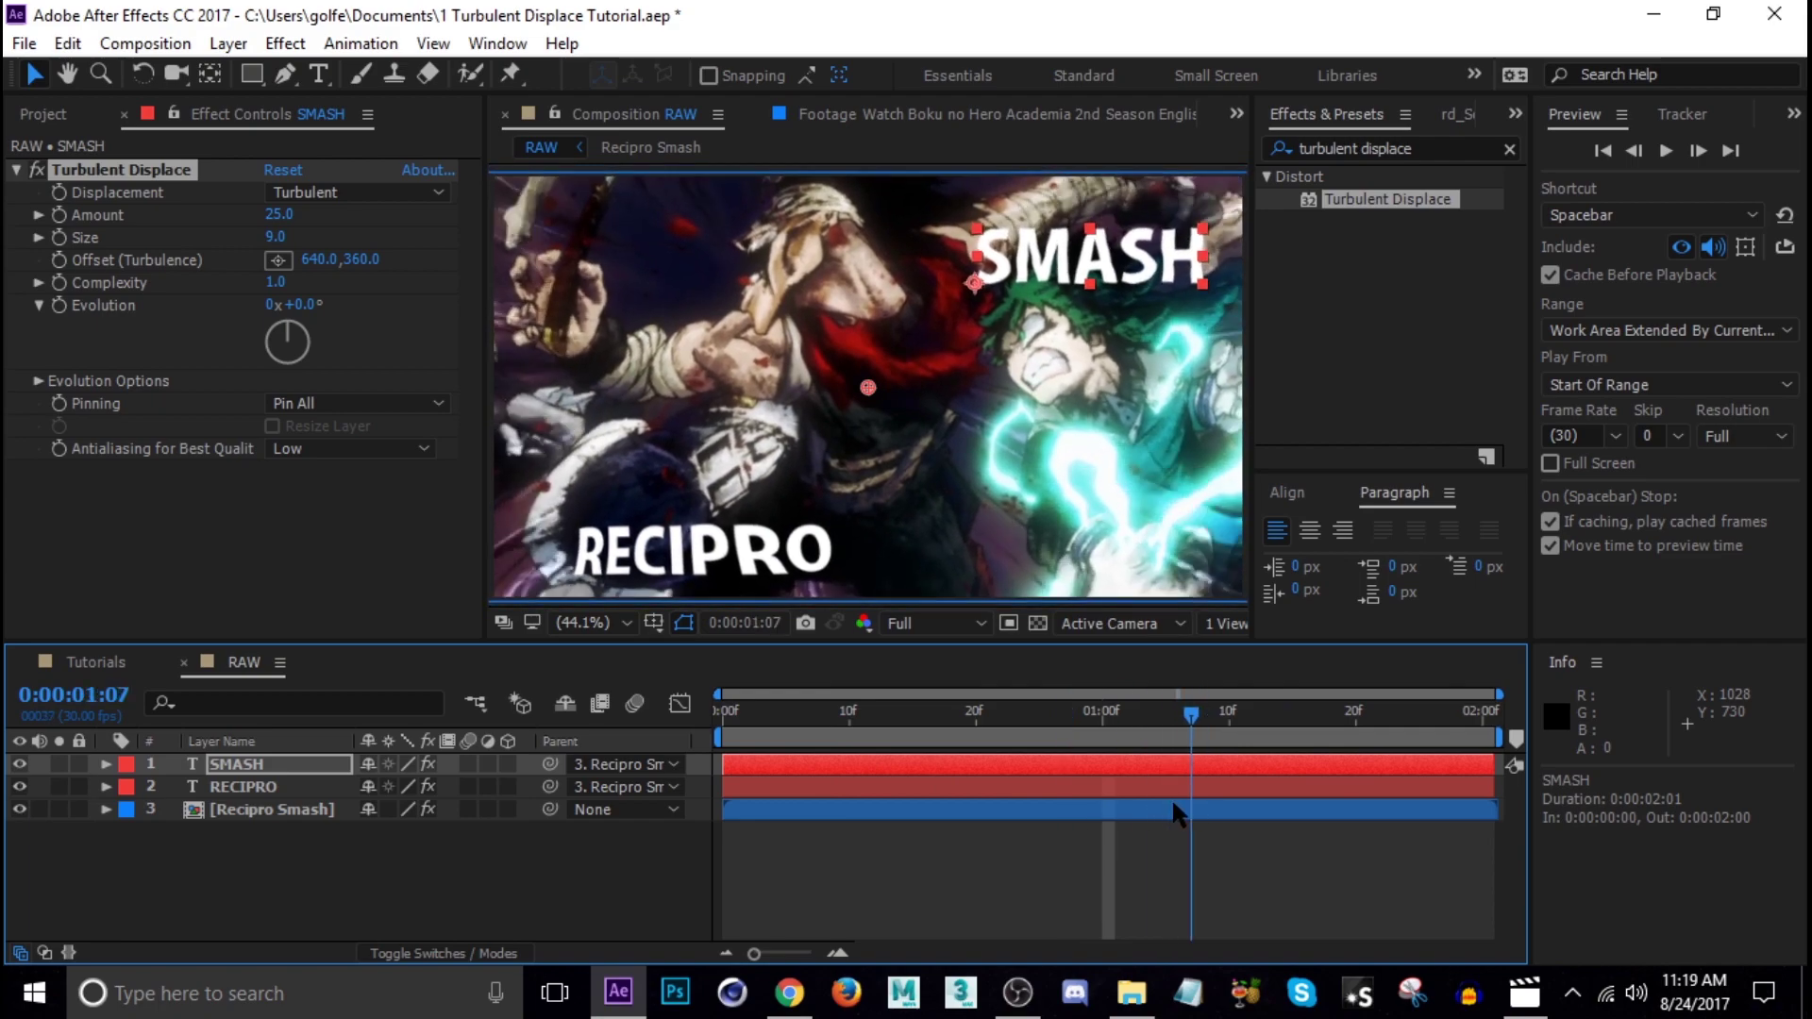
- Add a time*10 expression to SMASH's Random Seed under Evolution Options and preview the jitter
{"action": "left_click", "coordinate": [38, 381]}
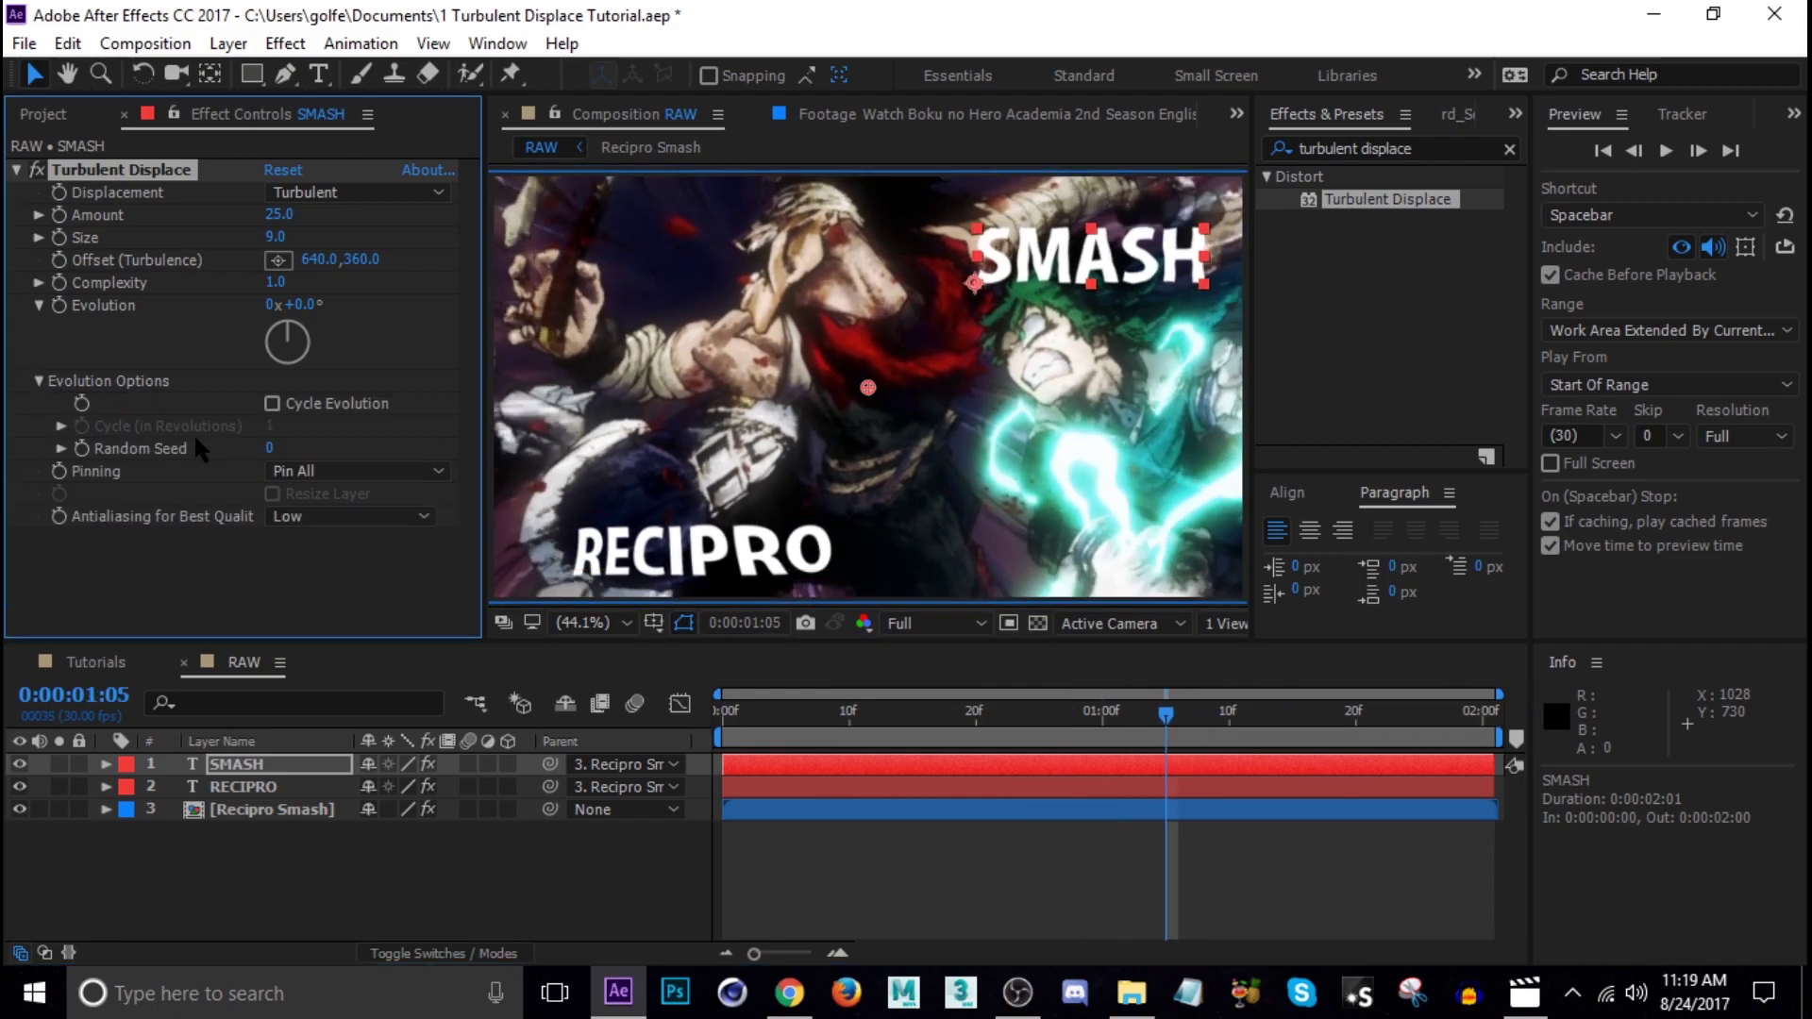
{"action": "left_click", "coordinate": [82, 448], "text": "alt"}
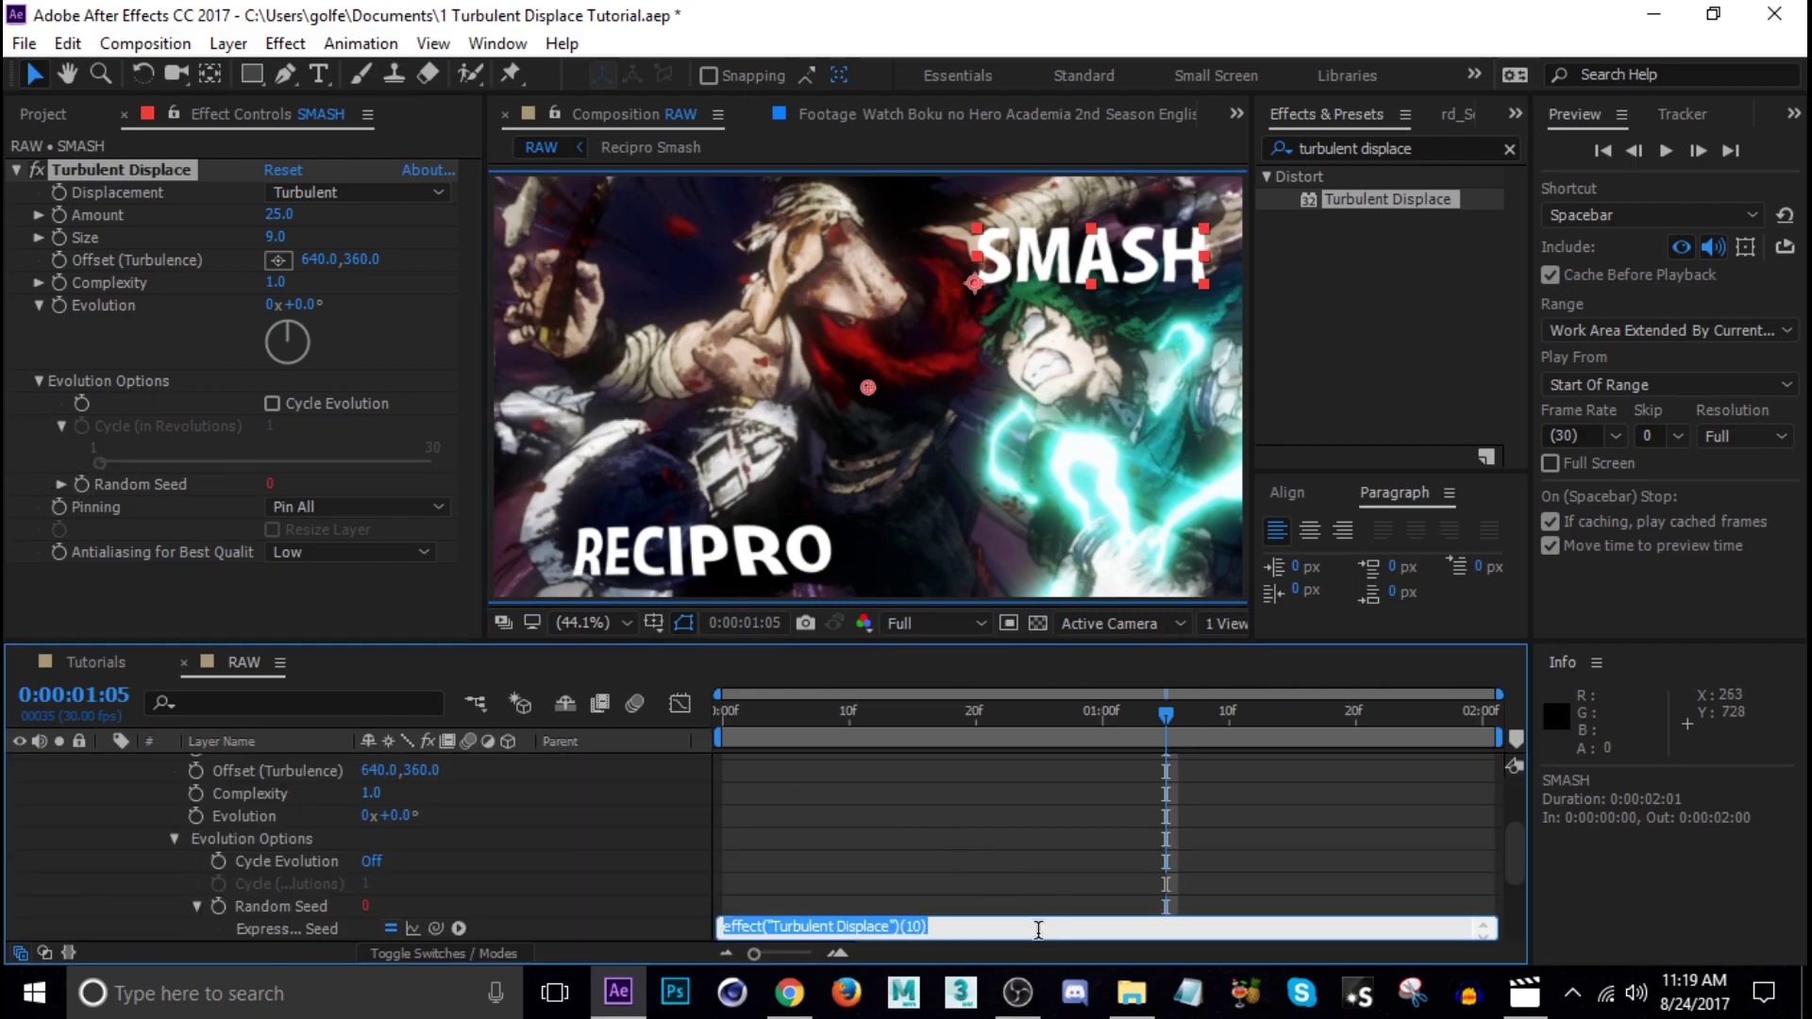
{"action": "type", "text": "time*10"}
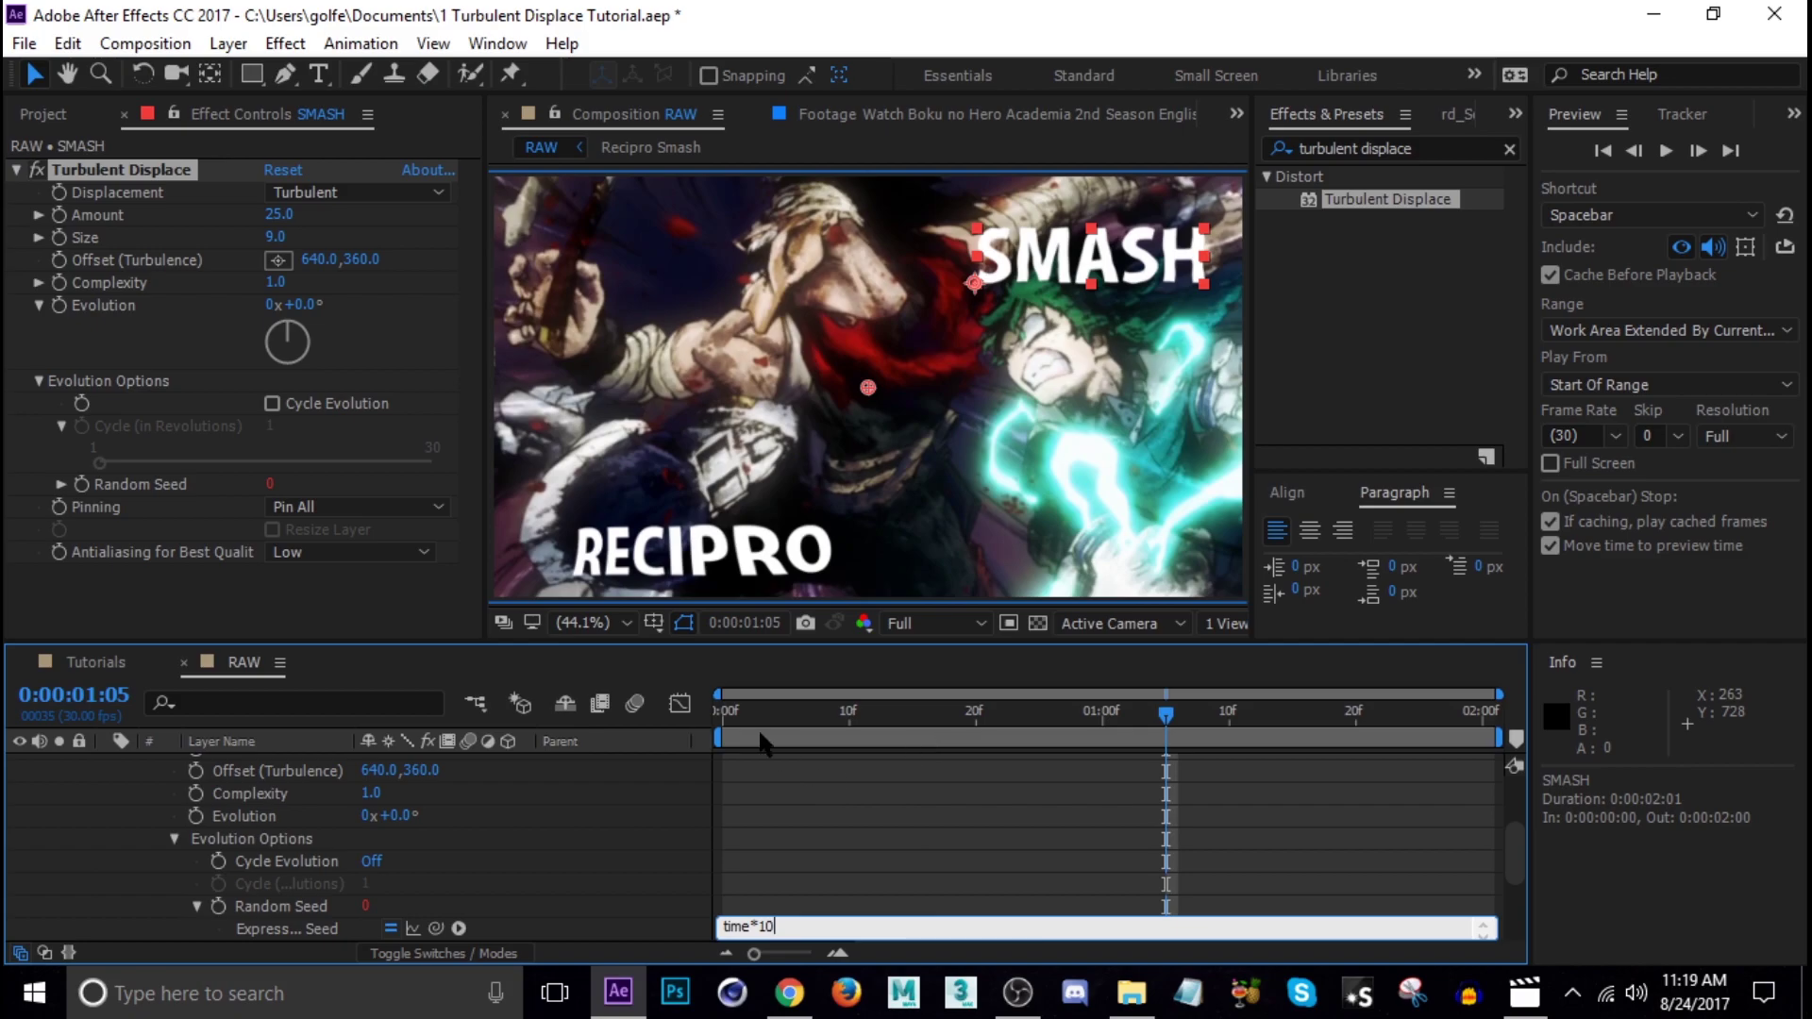
{"action": "left_click_drag", "start_coordinate": [787, 710], "coordinate": [939, 752]}
{"action": "key", "text": "space"}
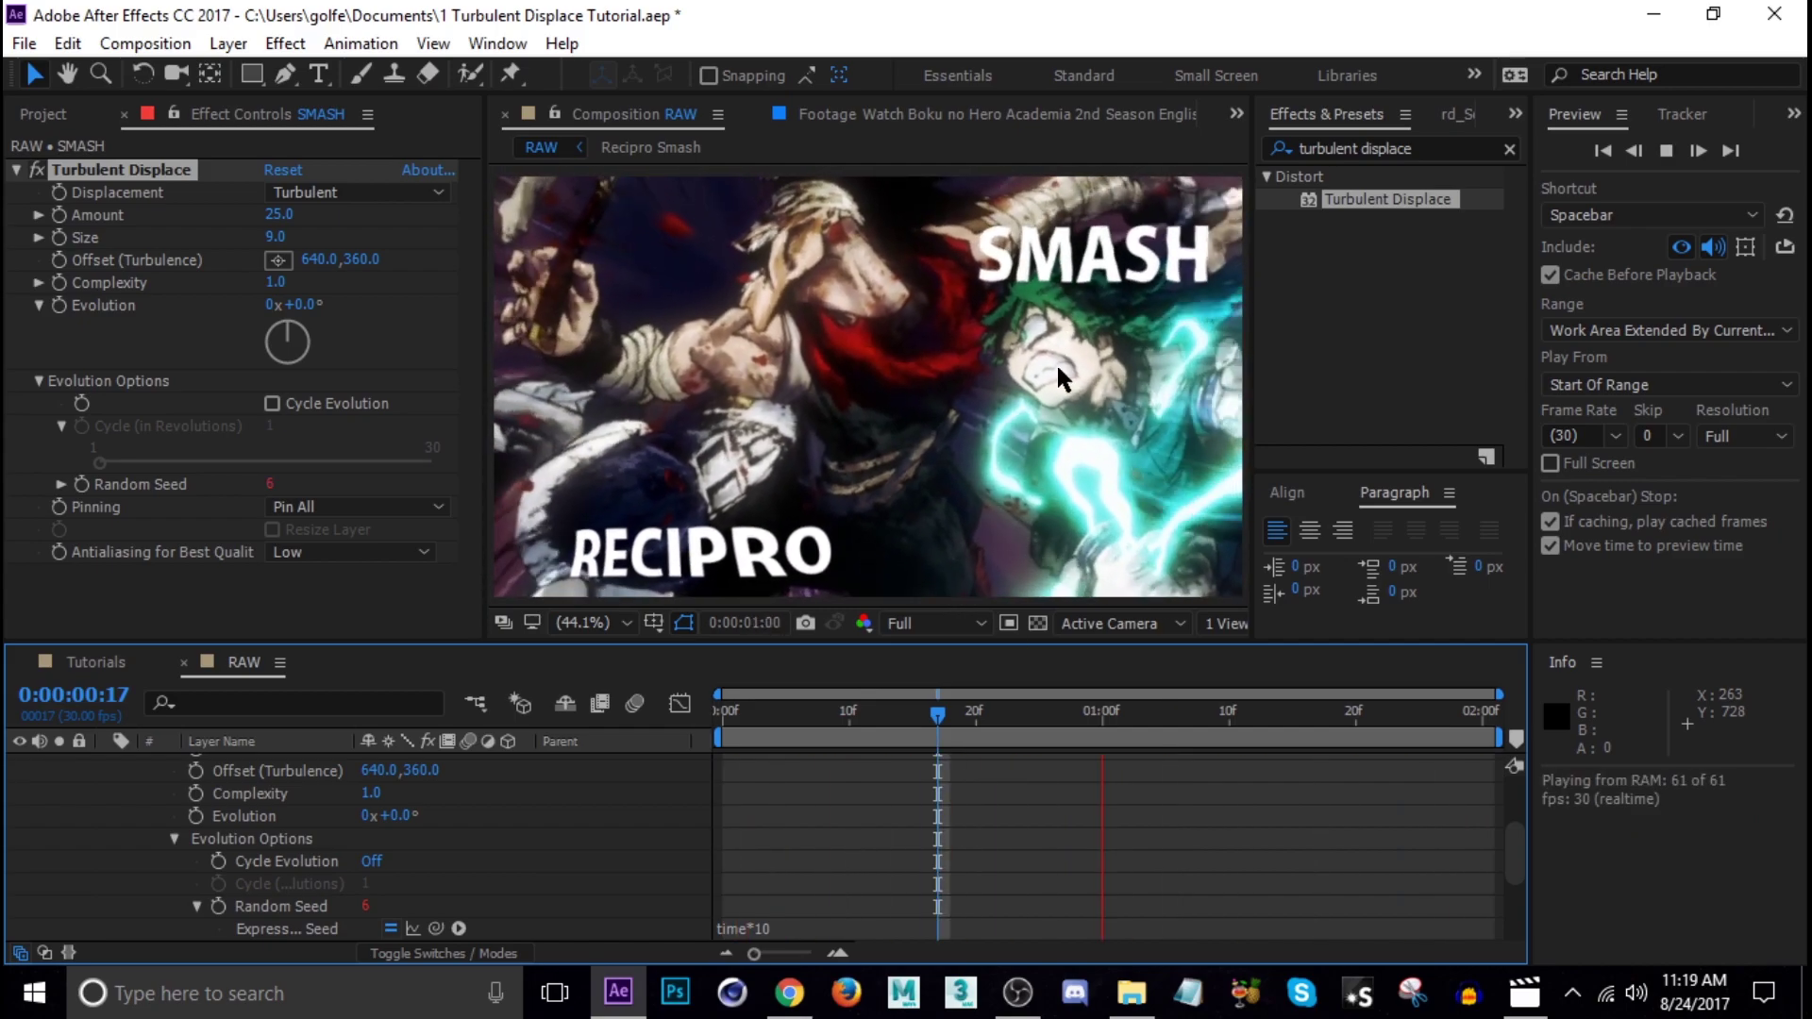
- Stop at frame 13 and delete RECIPRO's old Turbulent Displace effect
{"action": "left_click", "coordinate": [887, 722]}
{"action": "scroll", "coordinate": [253, 827], "scroll_direction": "up", "scroll_amount": 3}
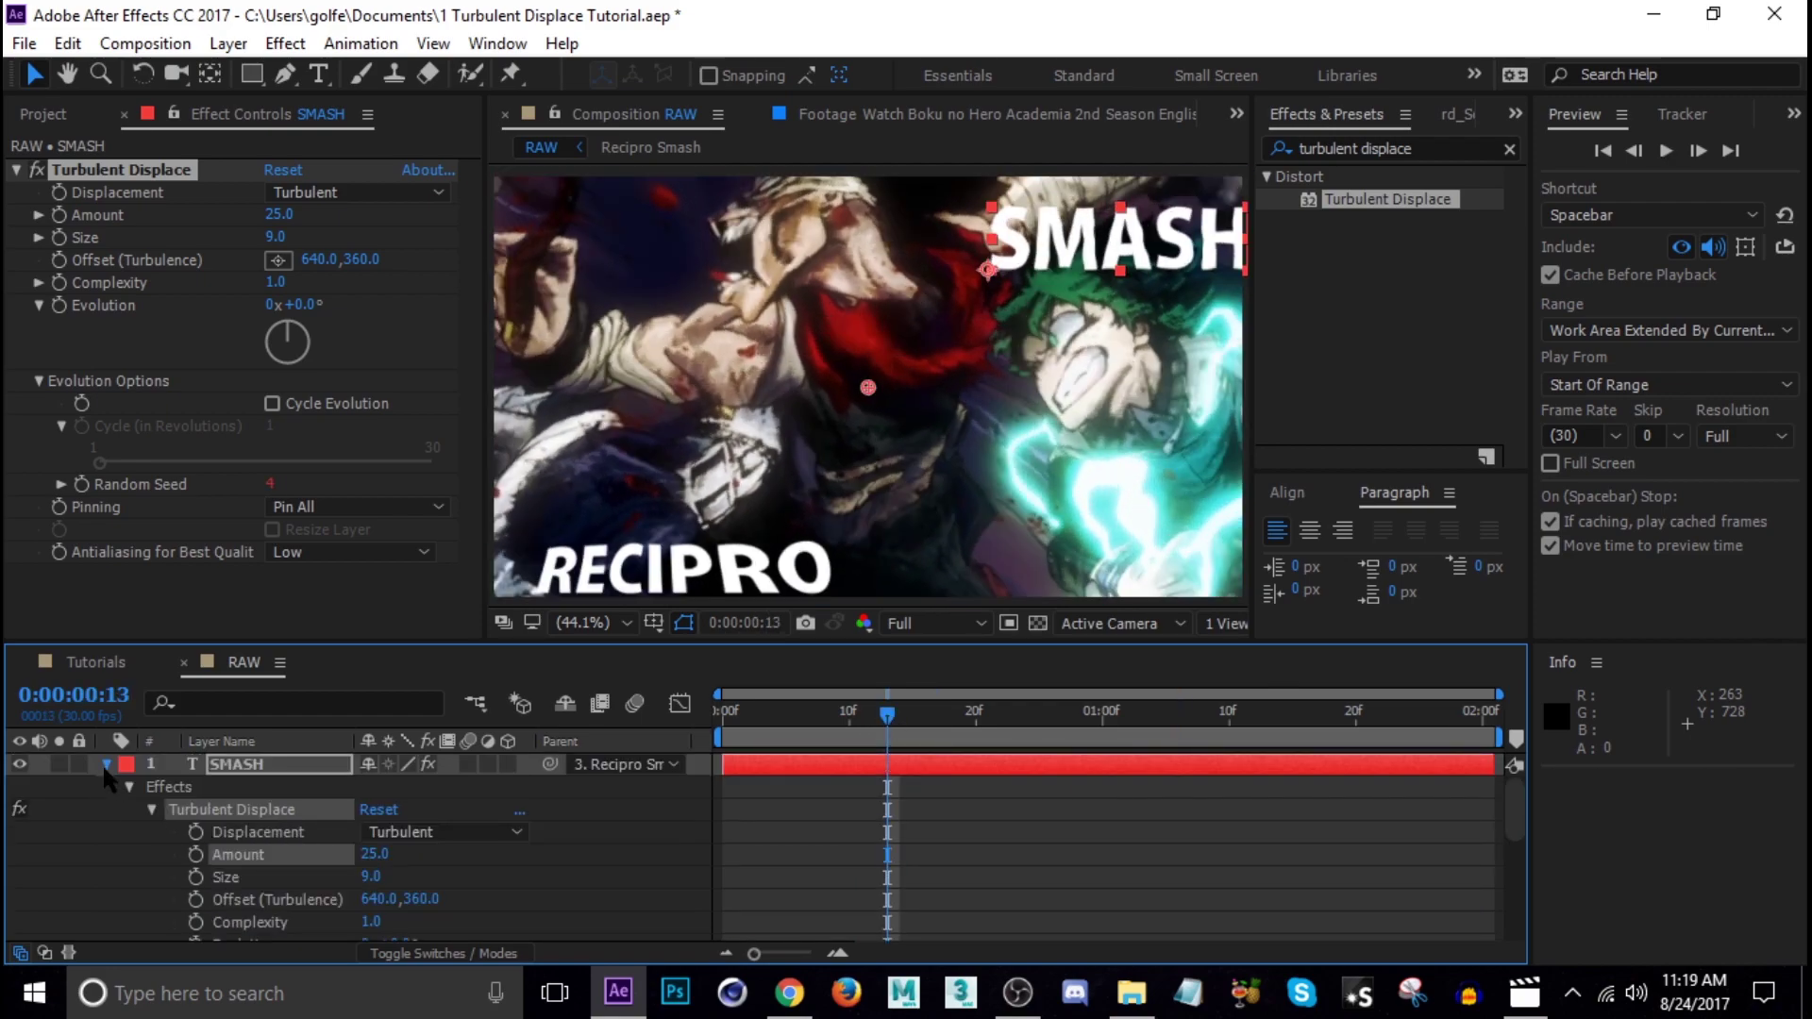
{"action": "left_click", "coordinate": [106, 764]}
{"action": "left_click", "coordinate": [265, 789]}
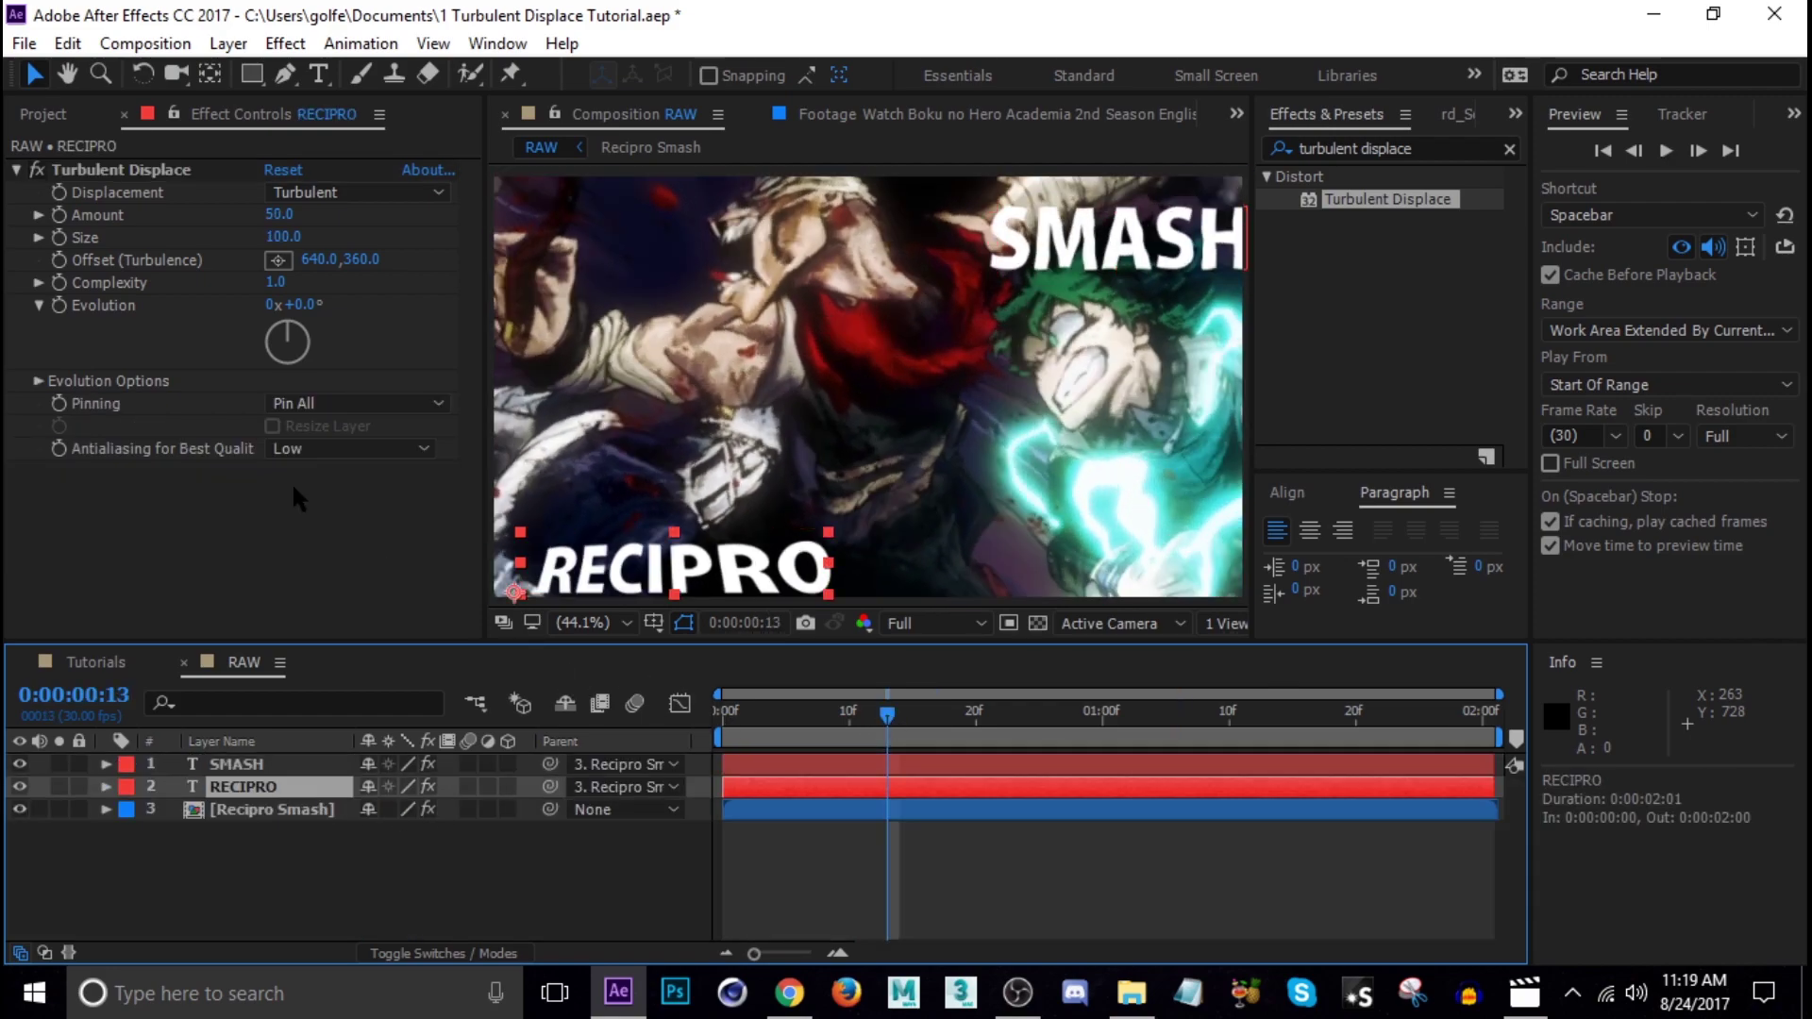
{"action": "left_click", "coordinate": [237, 765]}
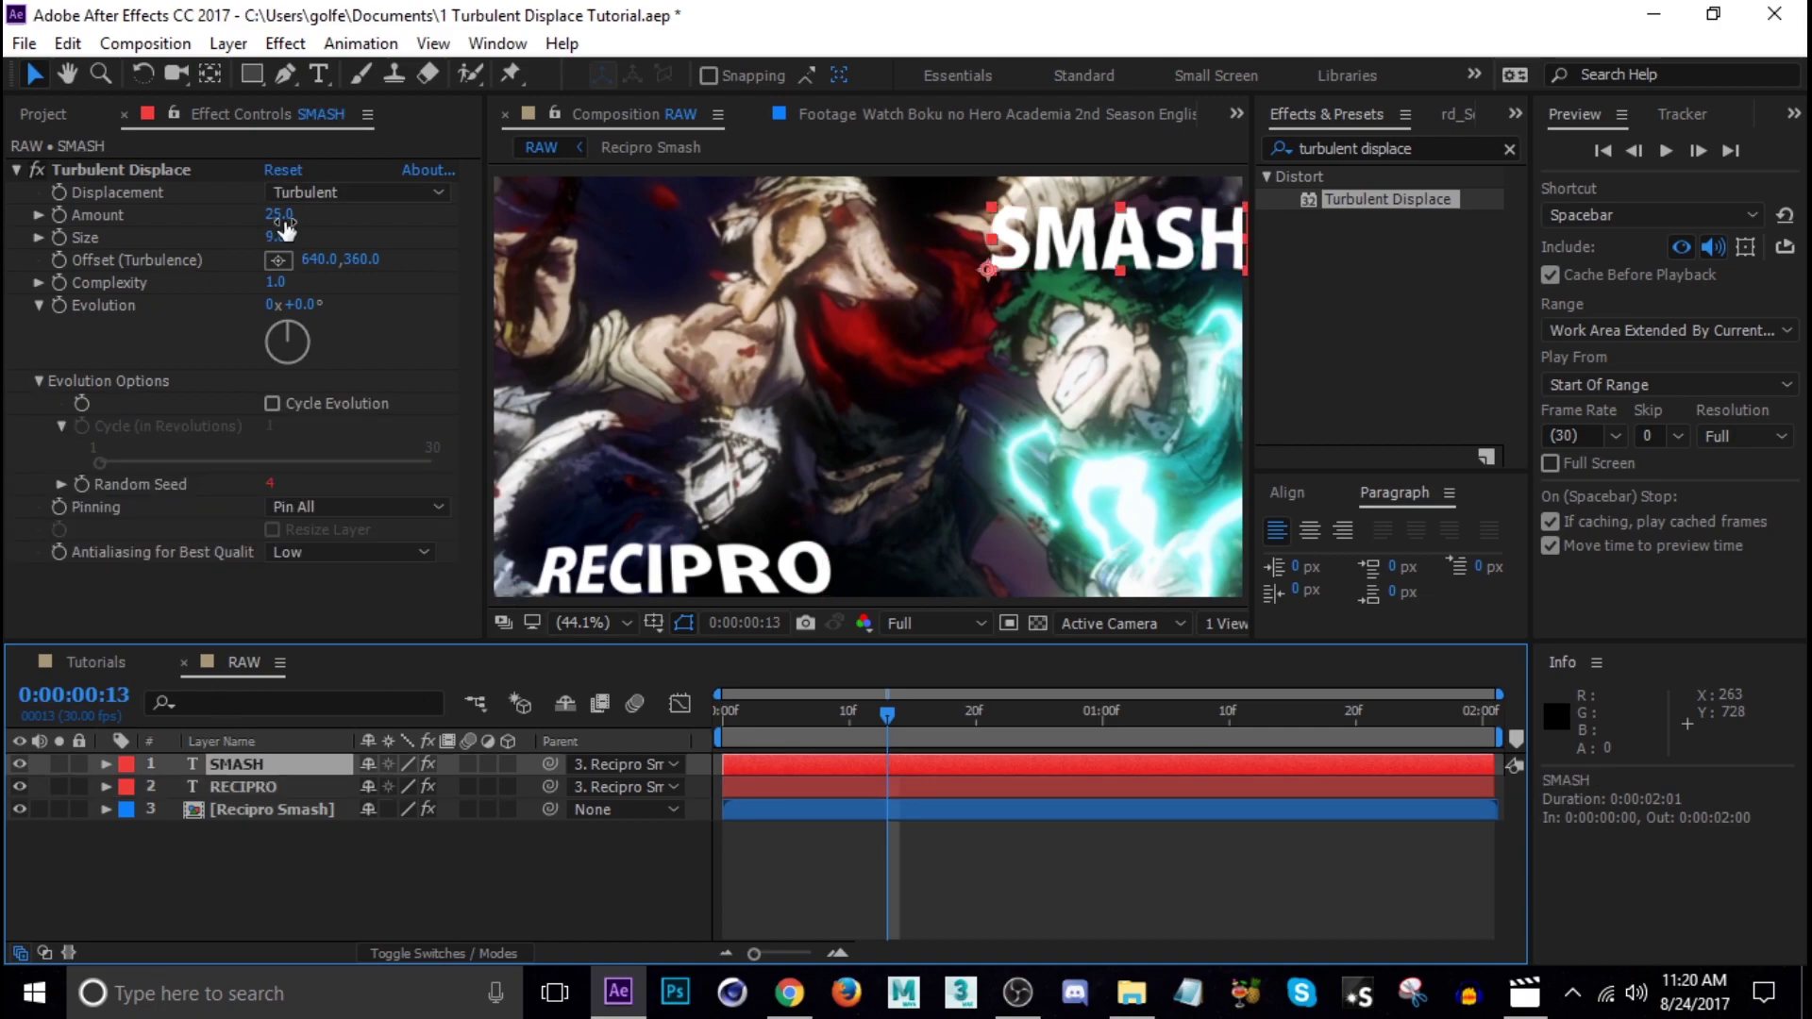
{"action": "left_click", "coordinate": [268, 788]}
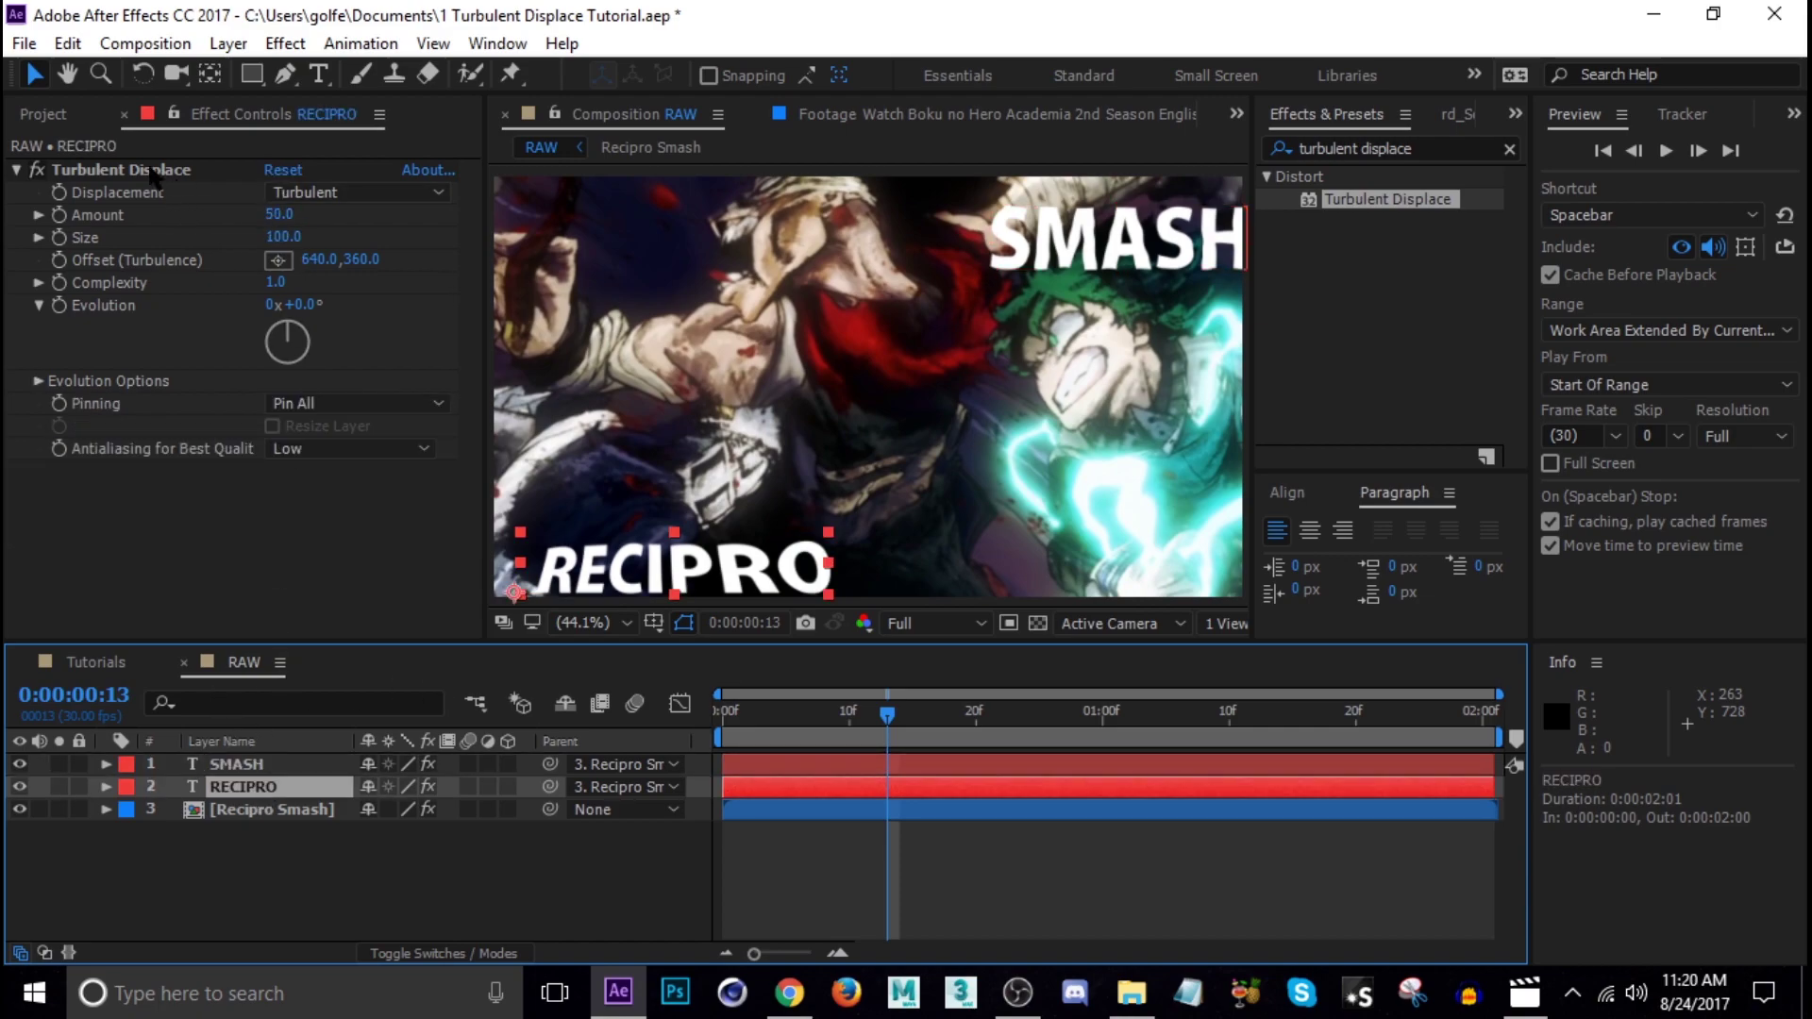
{"action": "left_click", "coordinate": [151, 174]}
{"action": "key", "text": "Delete"}
- Copy SMASH's Turbulent Displace (Amount 25, Size 9) and paste it onto RECIPRO
{"action": "left_click", "coordinate": [260, 763]}
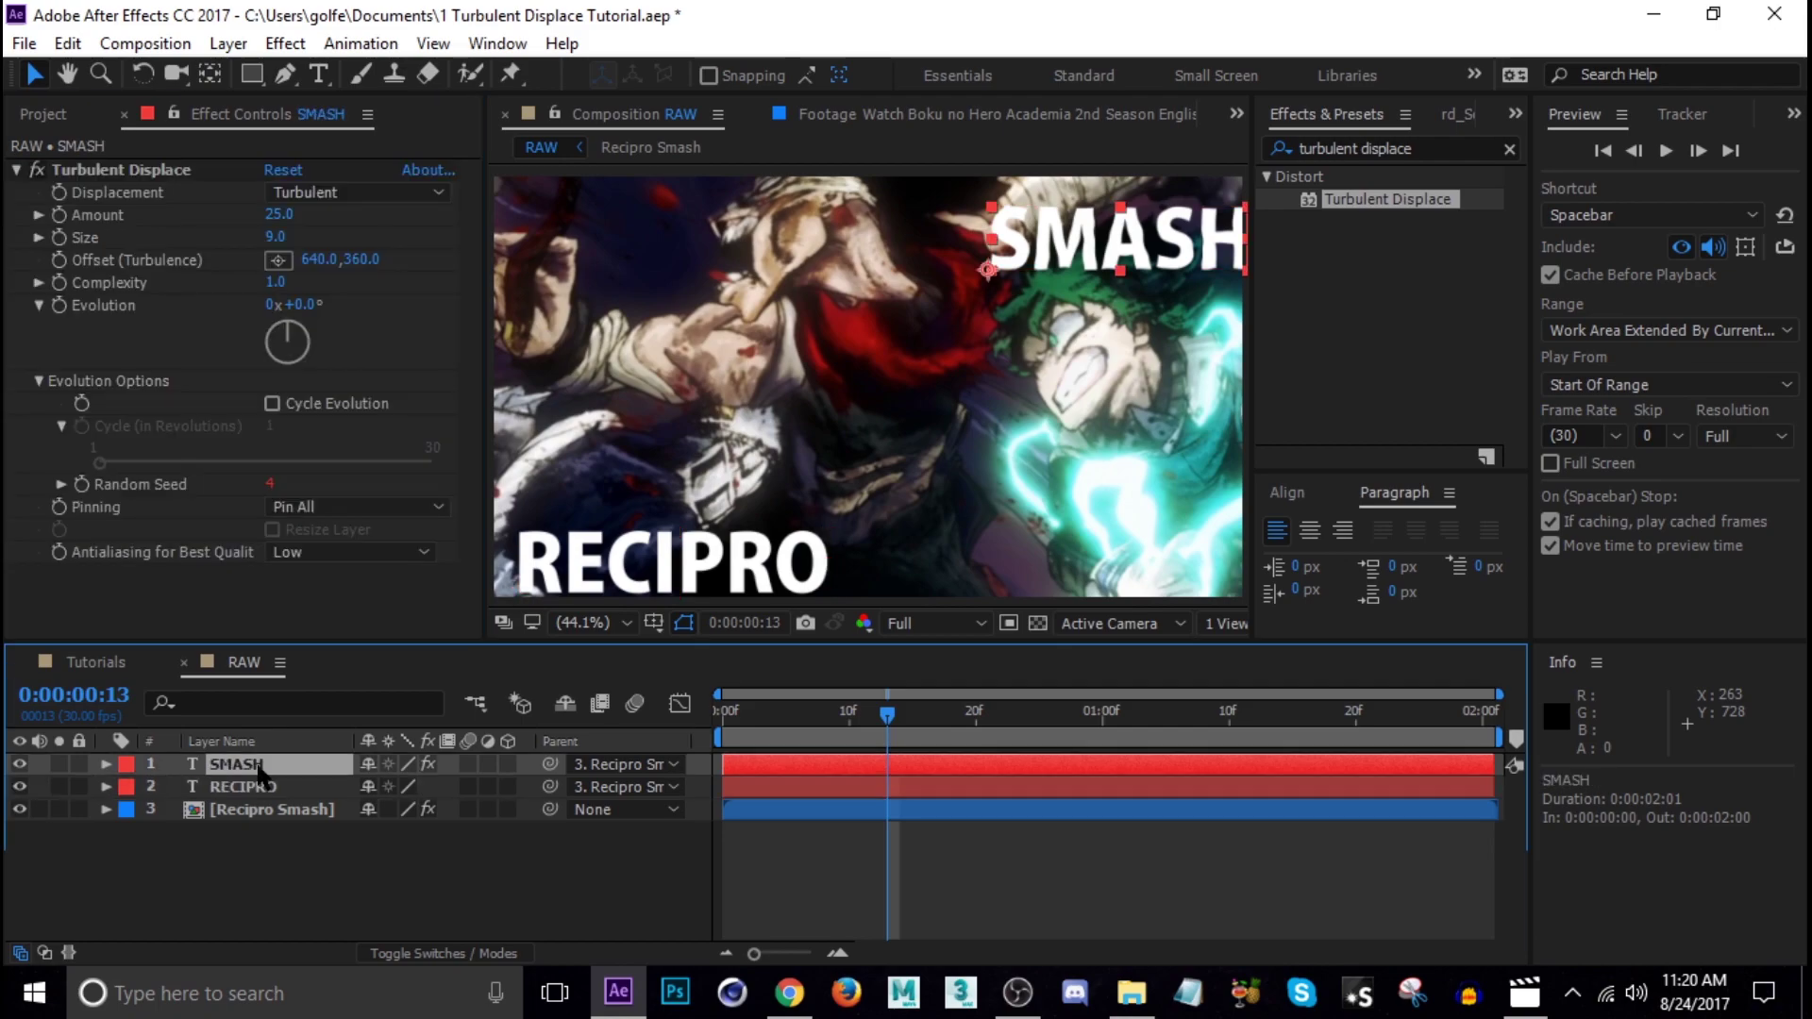
{"action": "left_click", "coordinate": [123, 170]}
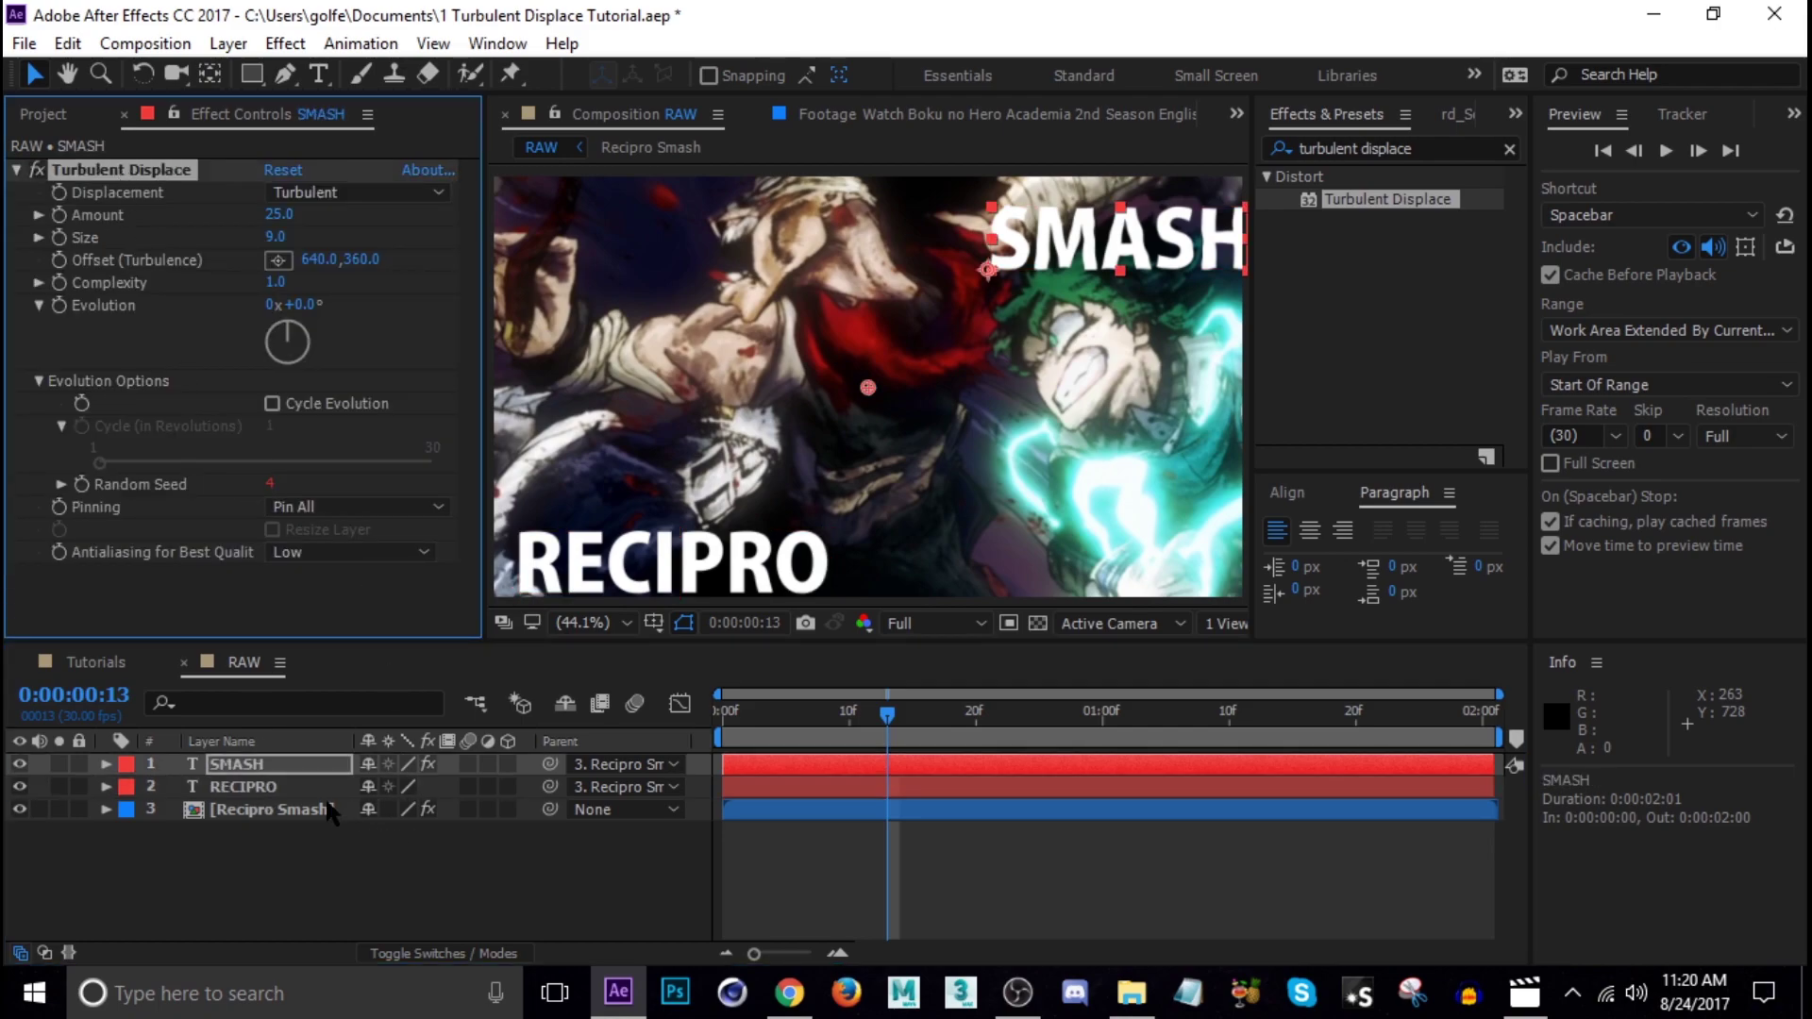
{"action": "key", "text": "ctrl+c"}
{"action": "left_click", "coordinate": [300, 788]}
{"action": "key", "text": "ctrl+v"}
- Preview the titles' warp from frame 7, then scrub forward to frame 26
{"action": "left_click", "coordinate": [768, 831]}
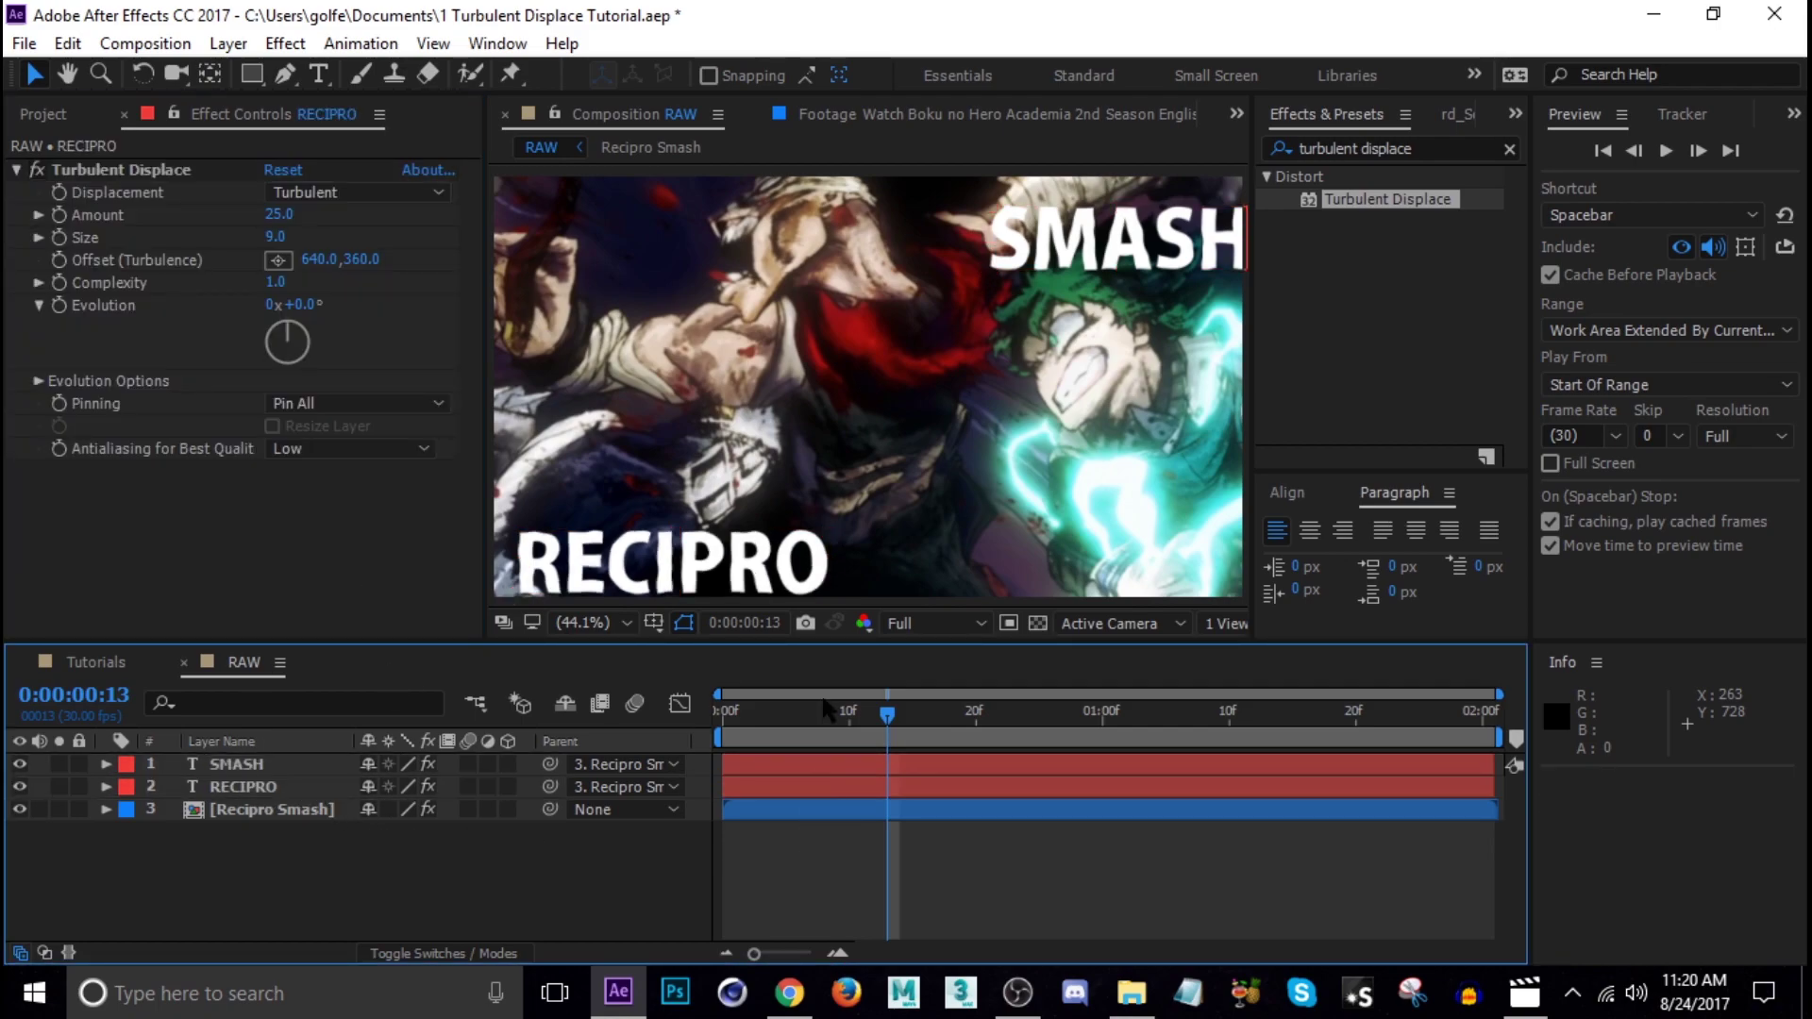
{"action": "left_click", "coordinate": [811, 710]}
{"action": "key", "text": "space"}
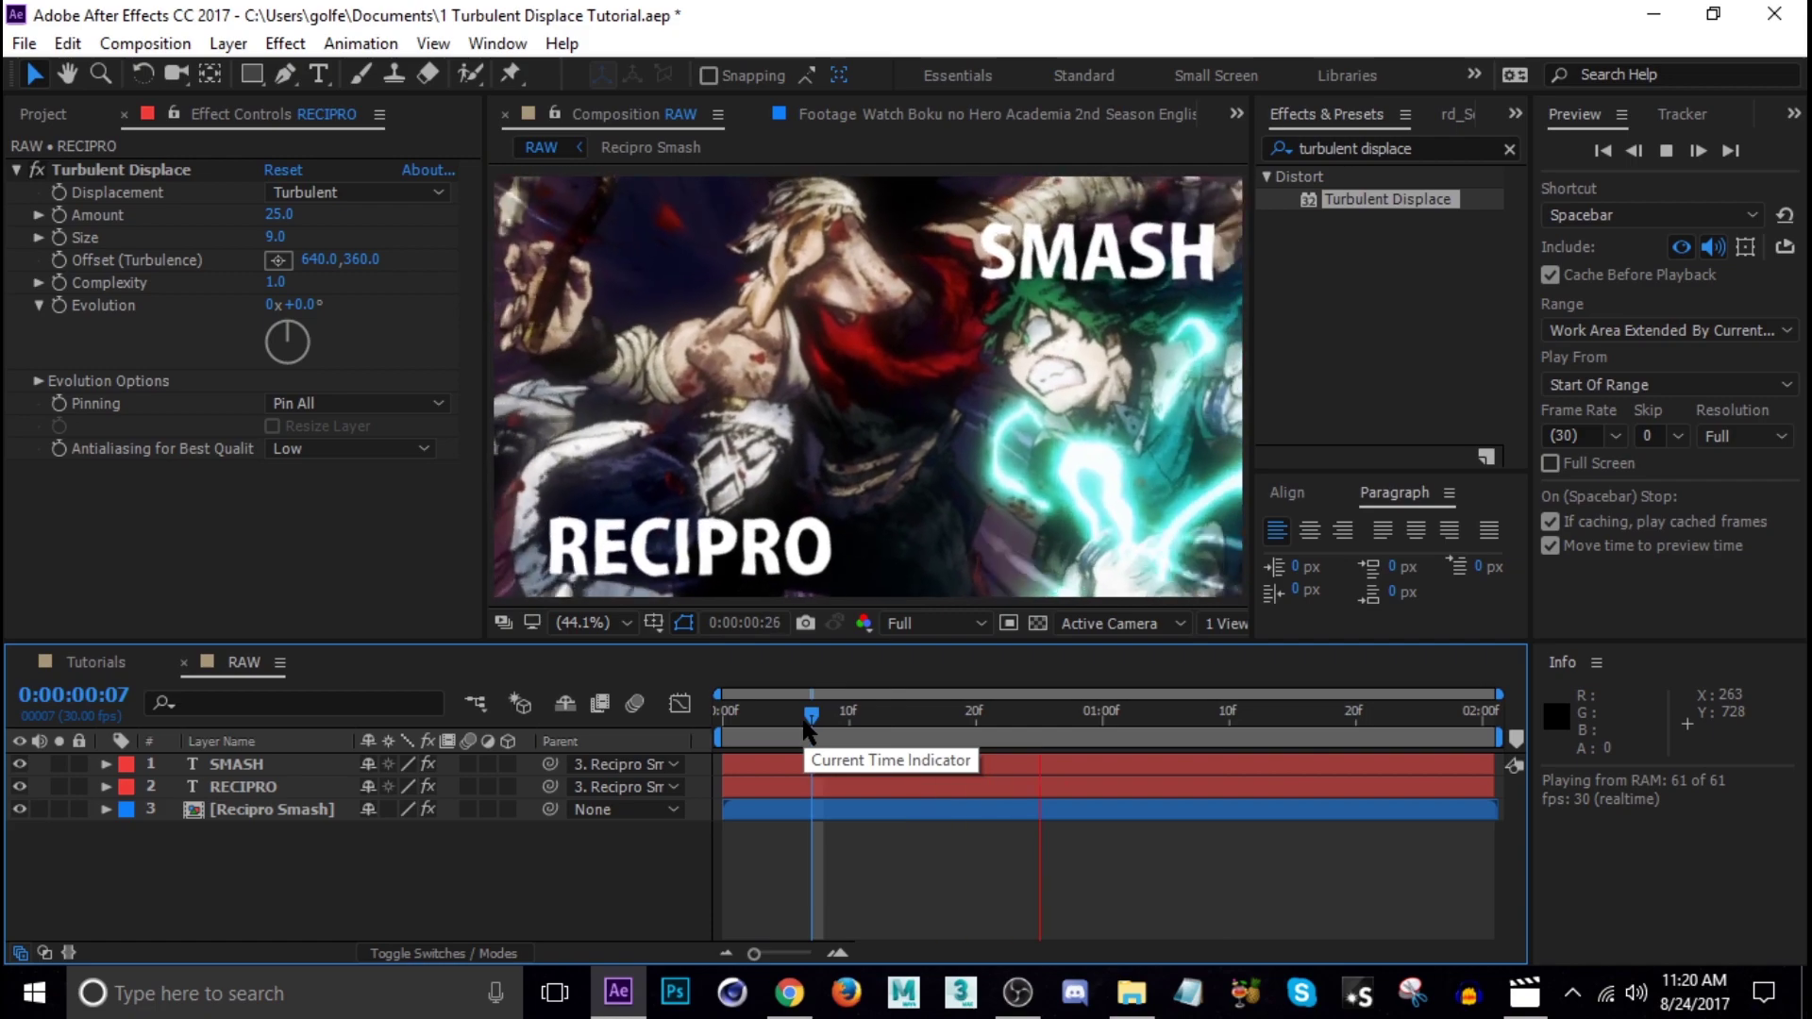
{"action": "key", "text": "space"}
{"action": "left_click", "coordinate": [823, 712]}
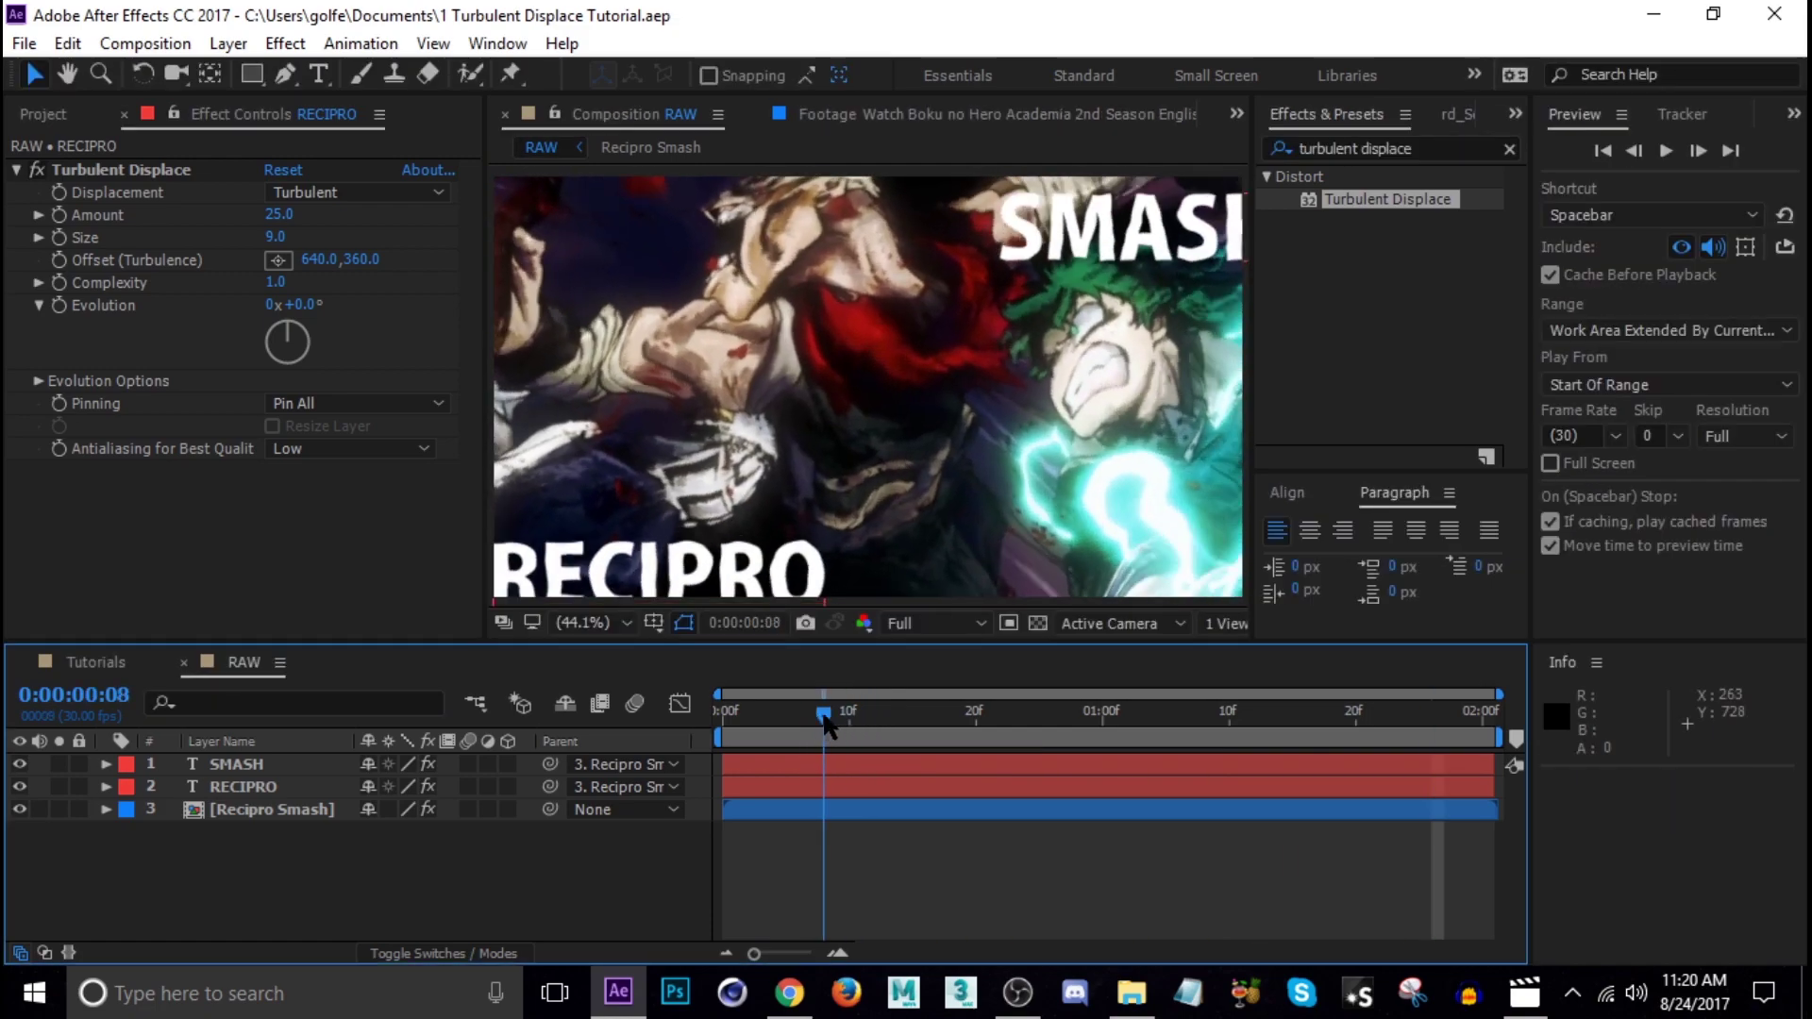
{"action": "left_click_drag", "start_coordinate": [823, 709], "coordinate": [1052, 710]}
{"action": "left_click", "coordinate": [240, 766]}
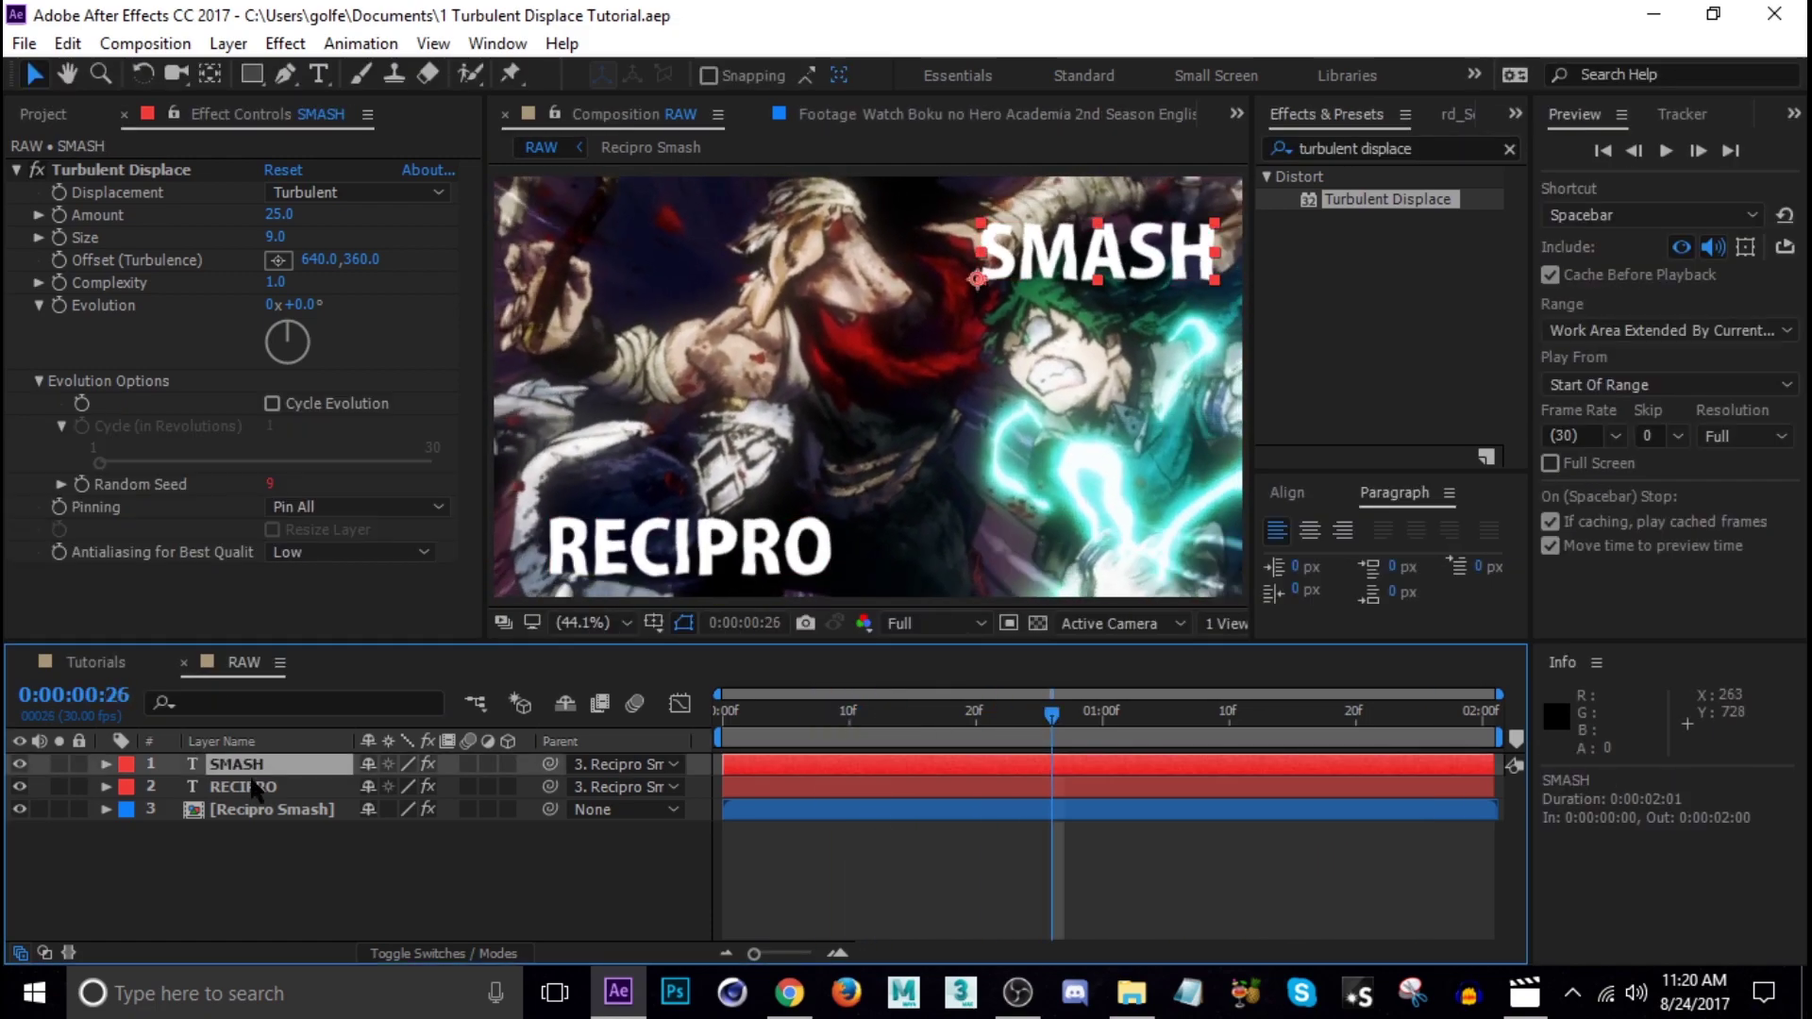
{"action": "left_click", "coordinate": [253, 787]}
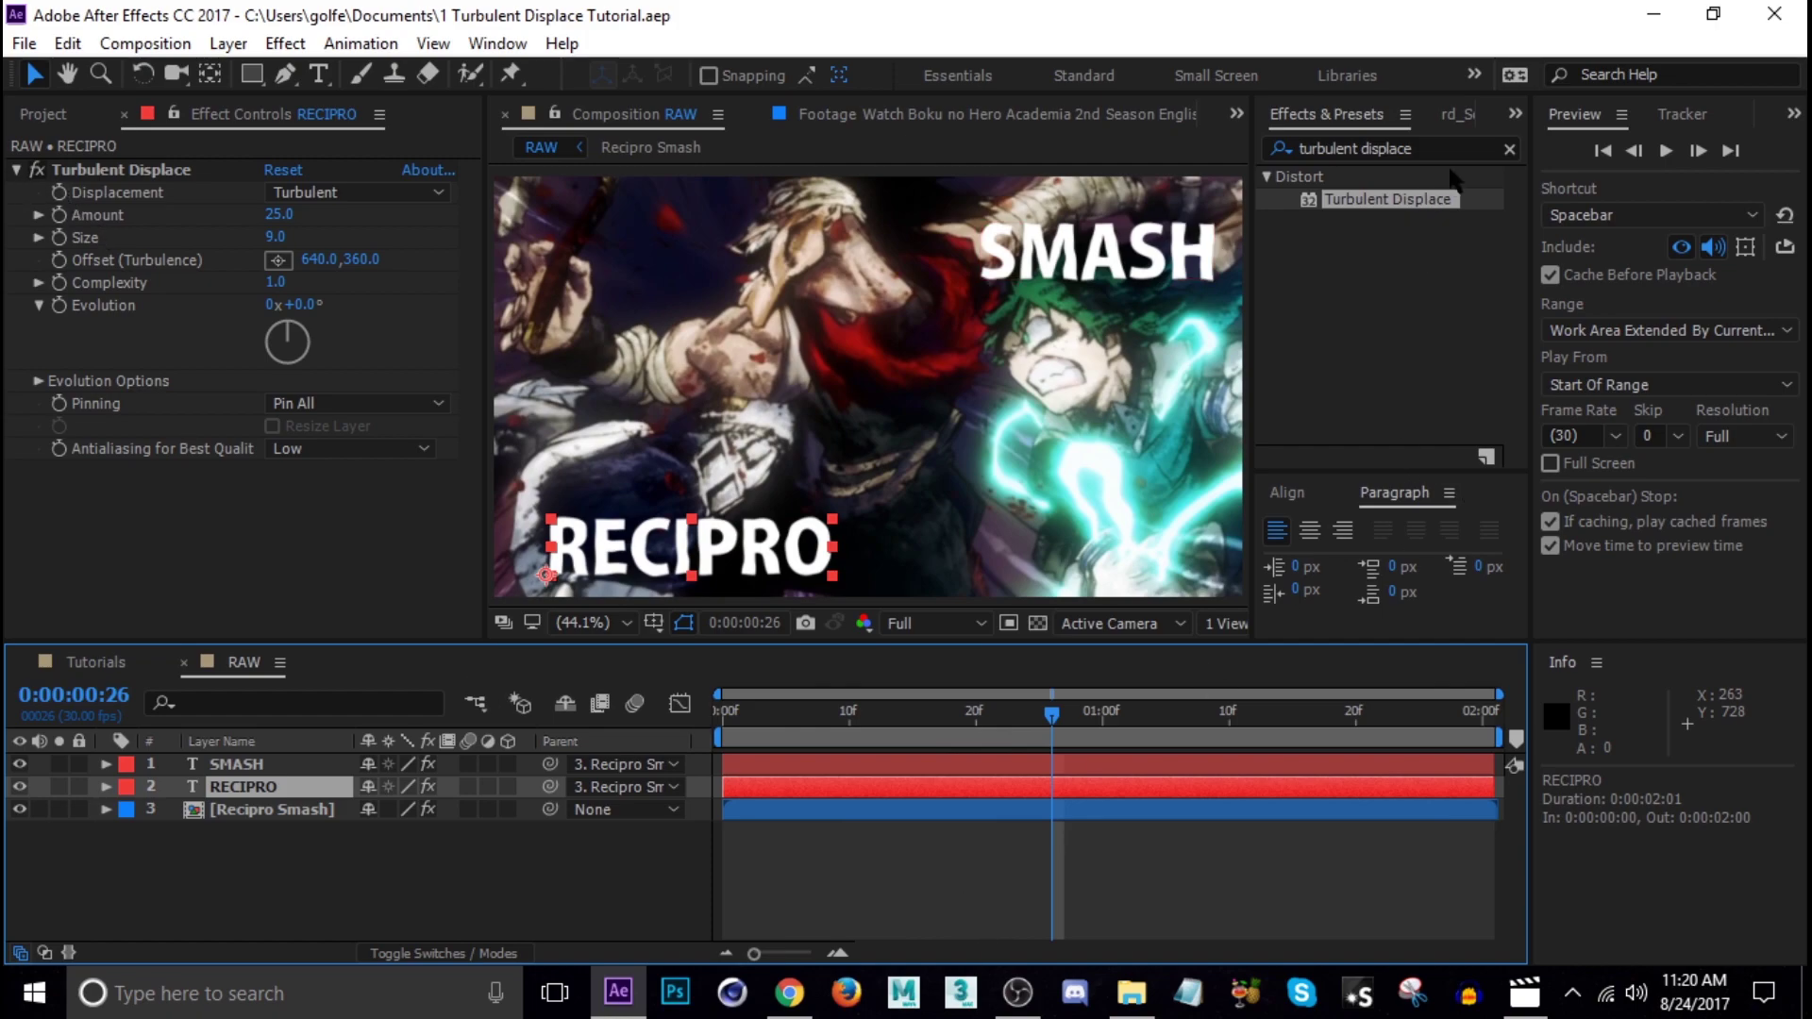
- Find Glow in Effects & Presets, apply it to RECIPRO, and raise Glow Radius to 20
{"action": "left_click", "coordinate": [1509, 149]}
{"action": "left_click", "coordinate": [1426, 149]}
{"action": "type", "text": "g"}
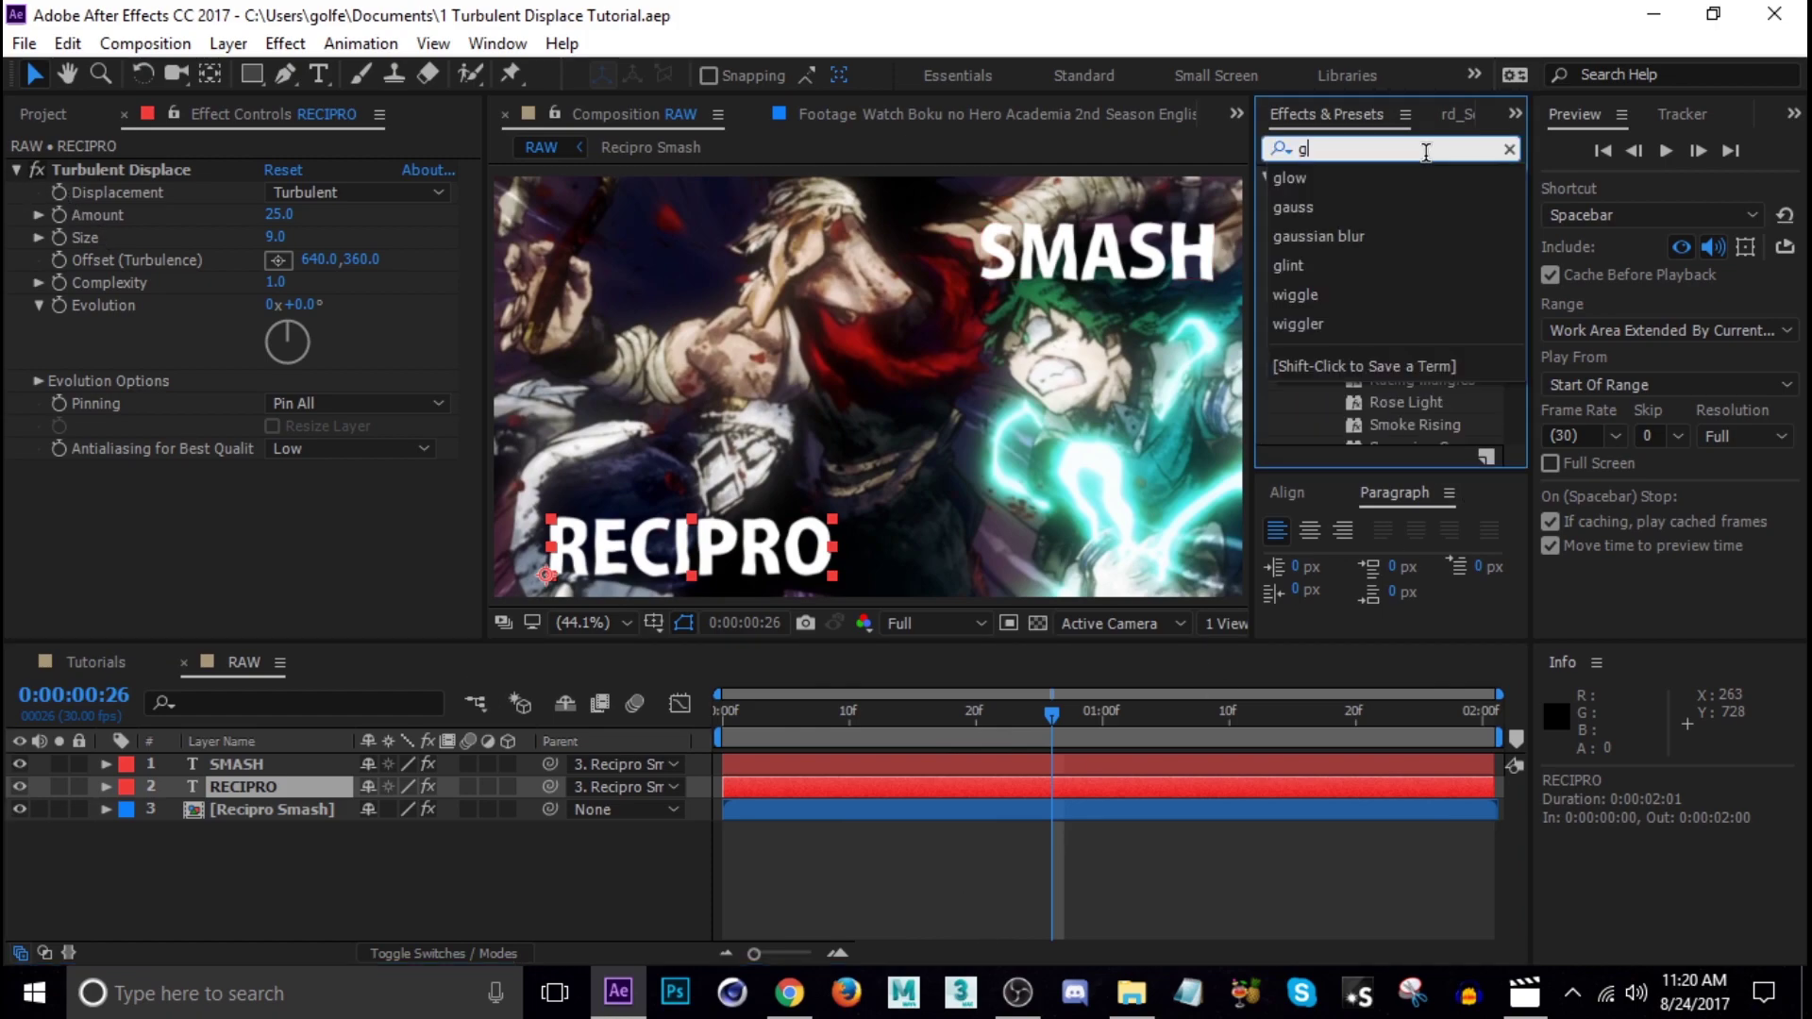
{"action": "type", "text": "low"}
{"action": "scroll", "coordinate": [1358, 359], "scroll_direction": "down", "scroll_amount": 5}
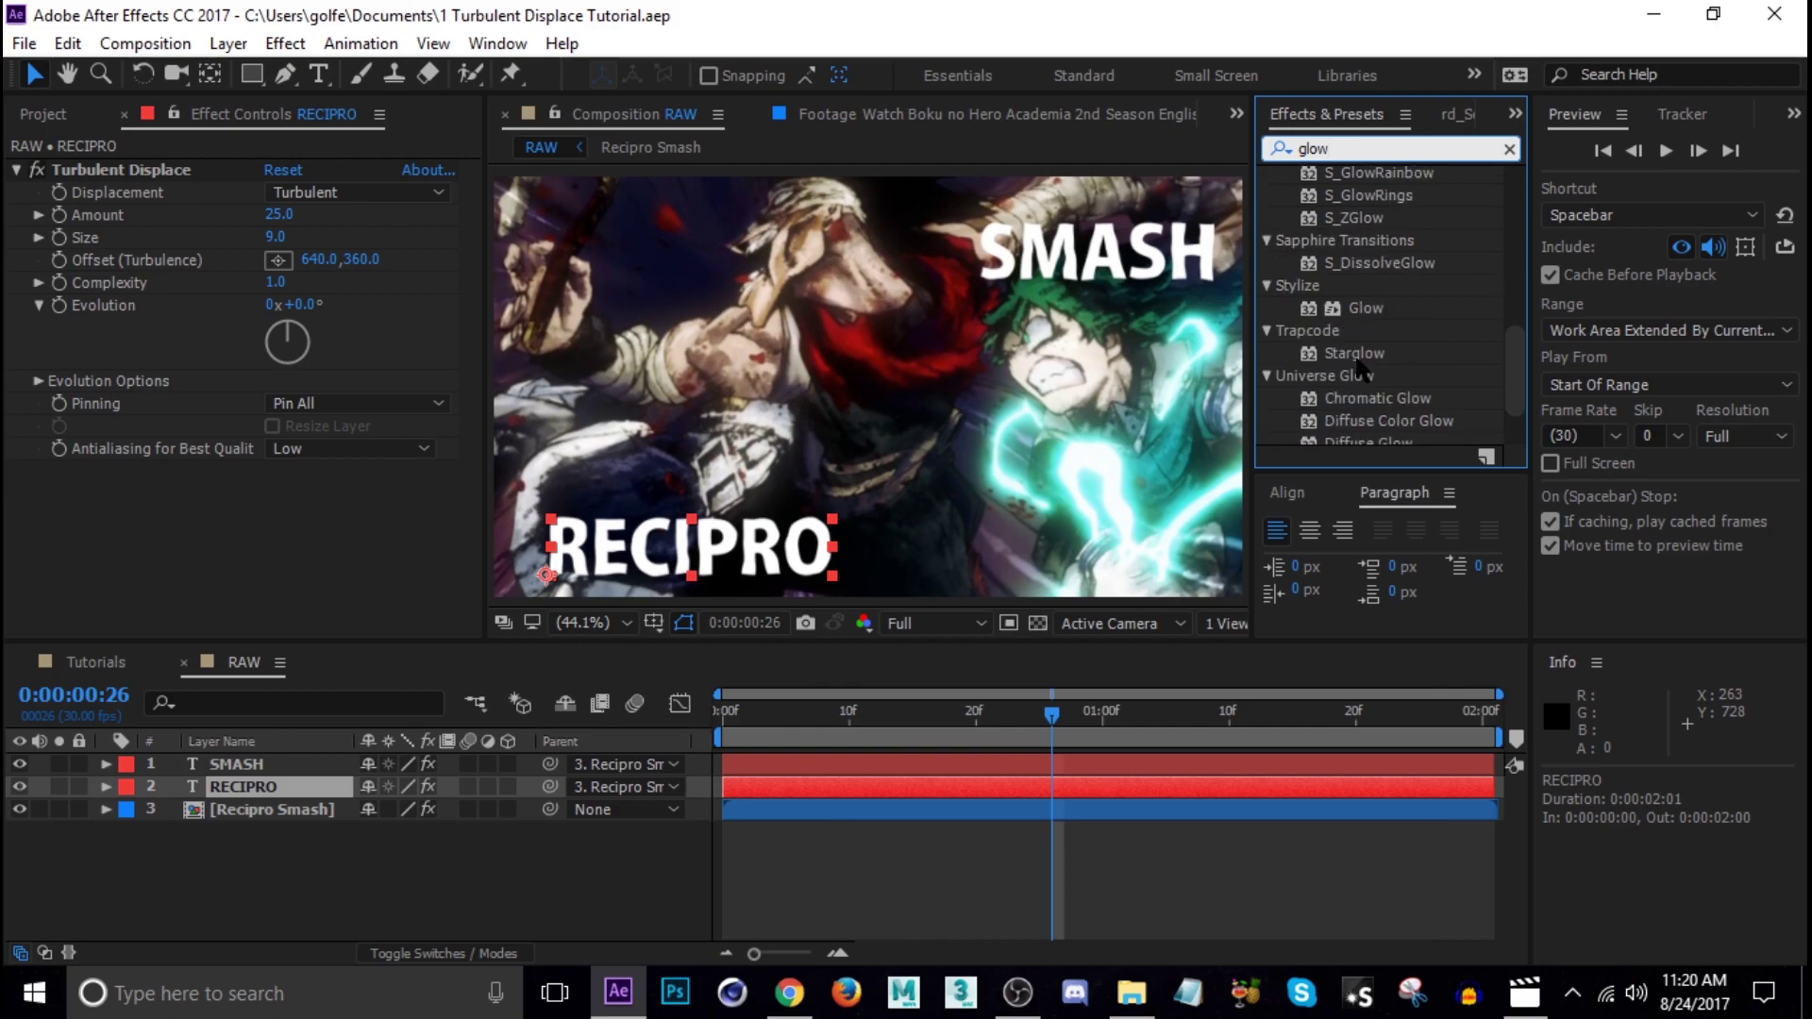
{"action": "left_click_drag", "start_coordinate": [1363, 308], "coordinate": [311, 368]}
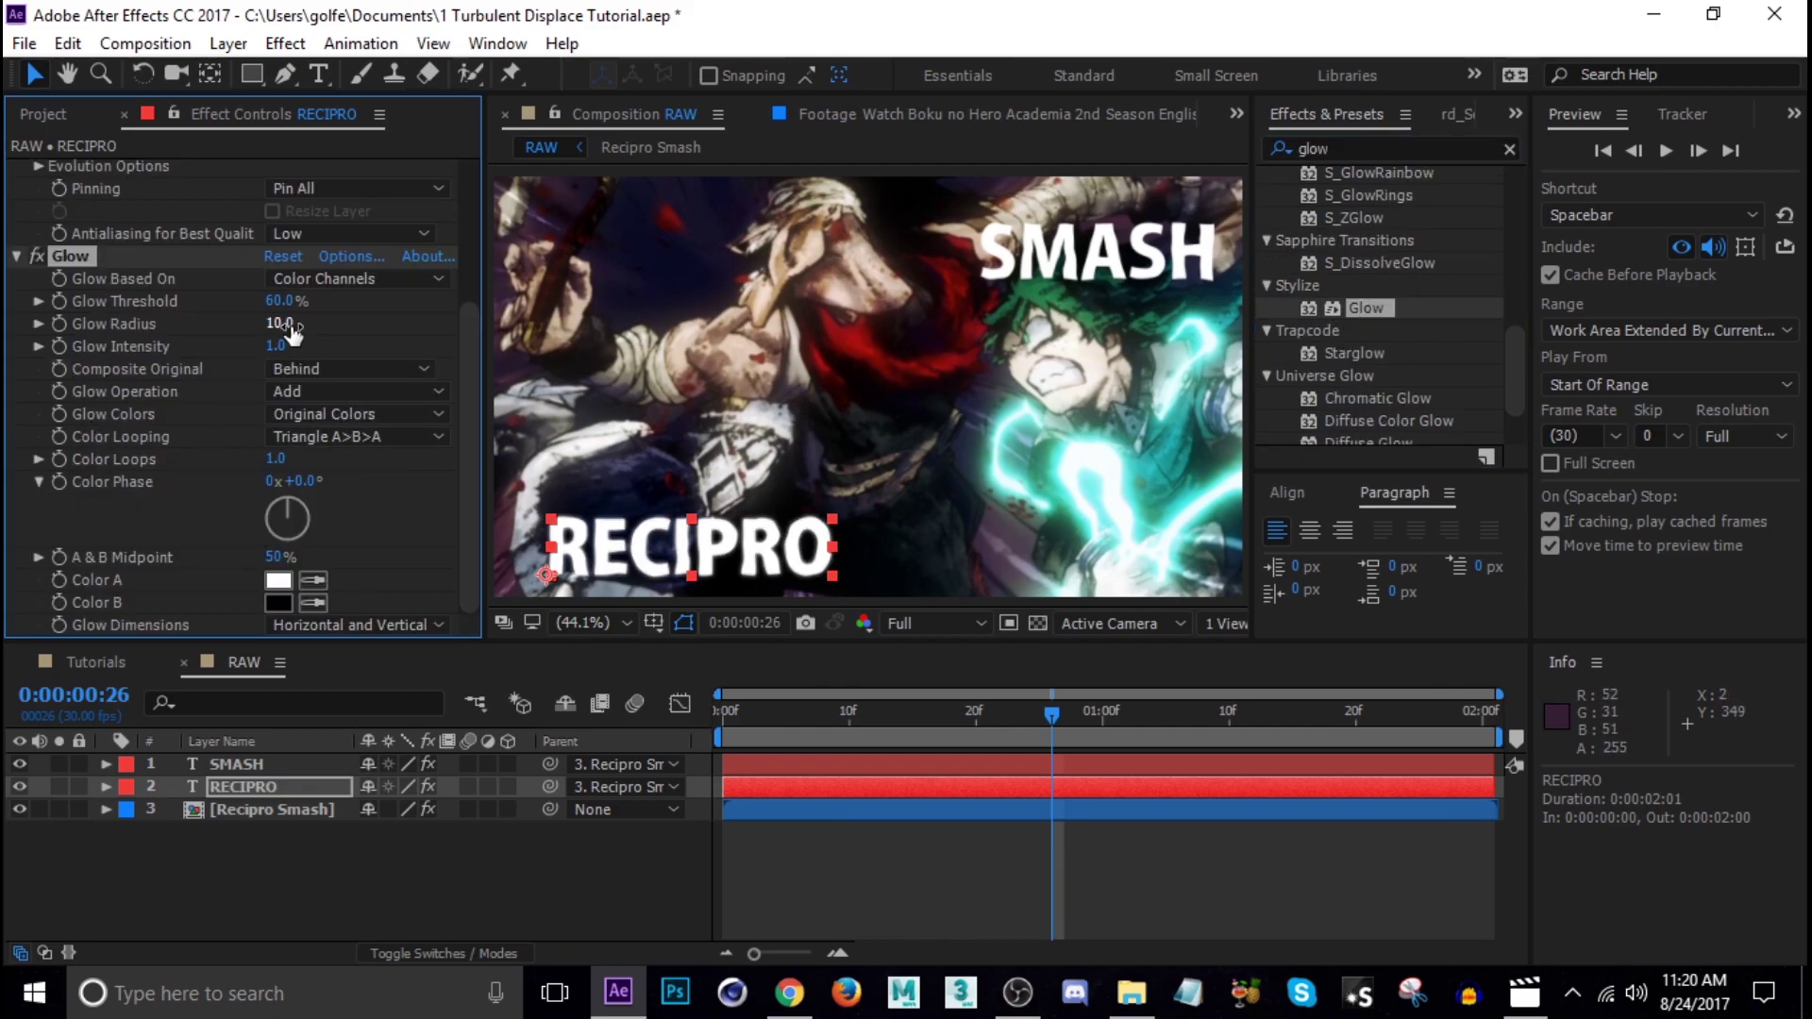
{"action": "left_click_drag", "start_coordinate": [283, 324], "coordinate": [298, 323]}
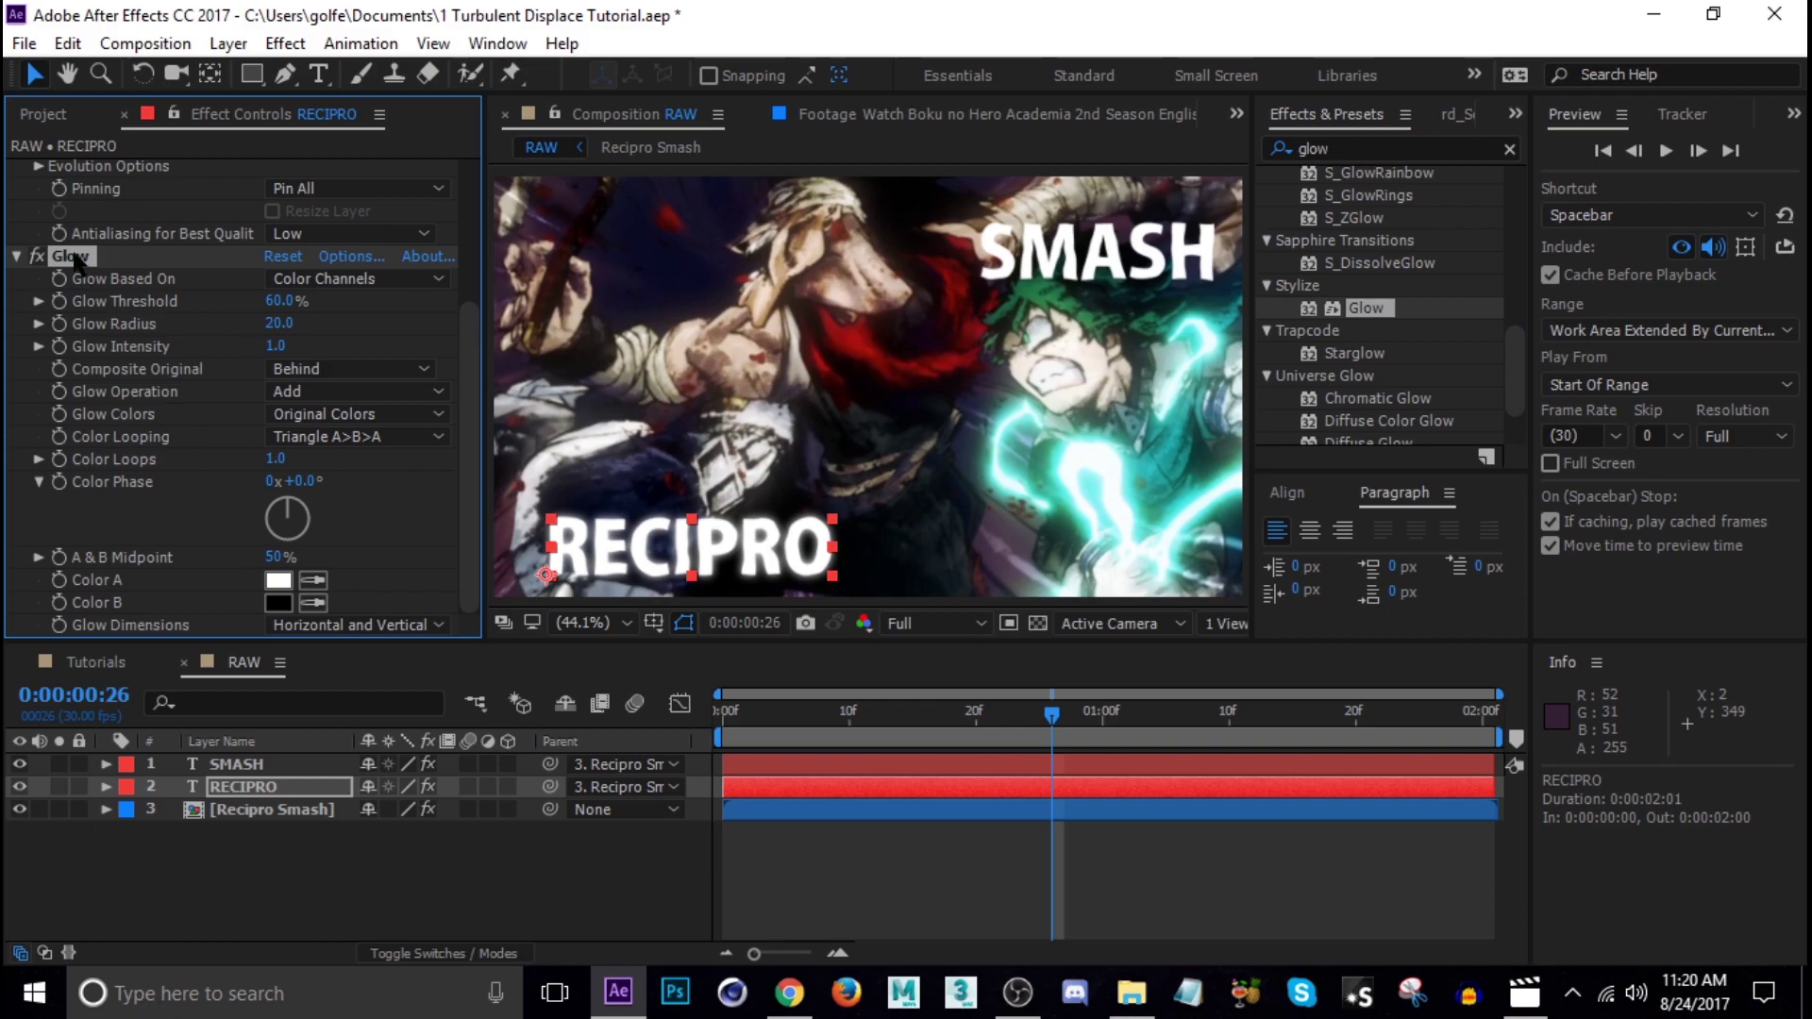
{"action": "left_click", "coordinate": [248, 766]}
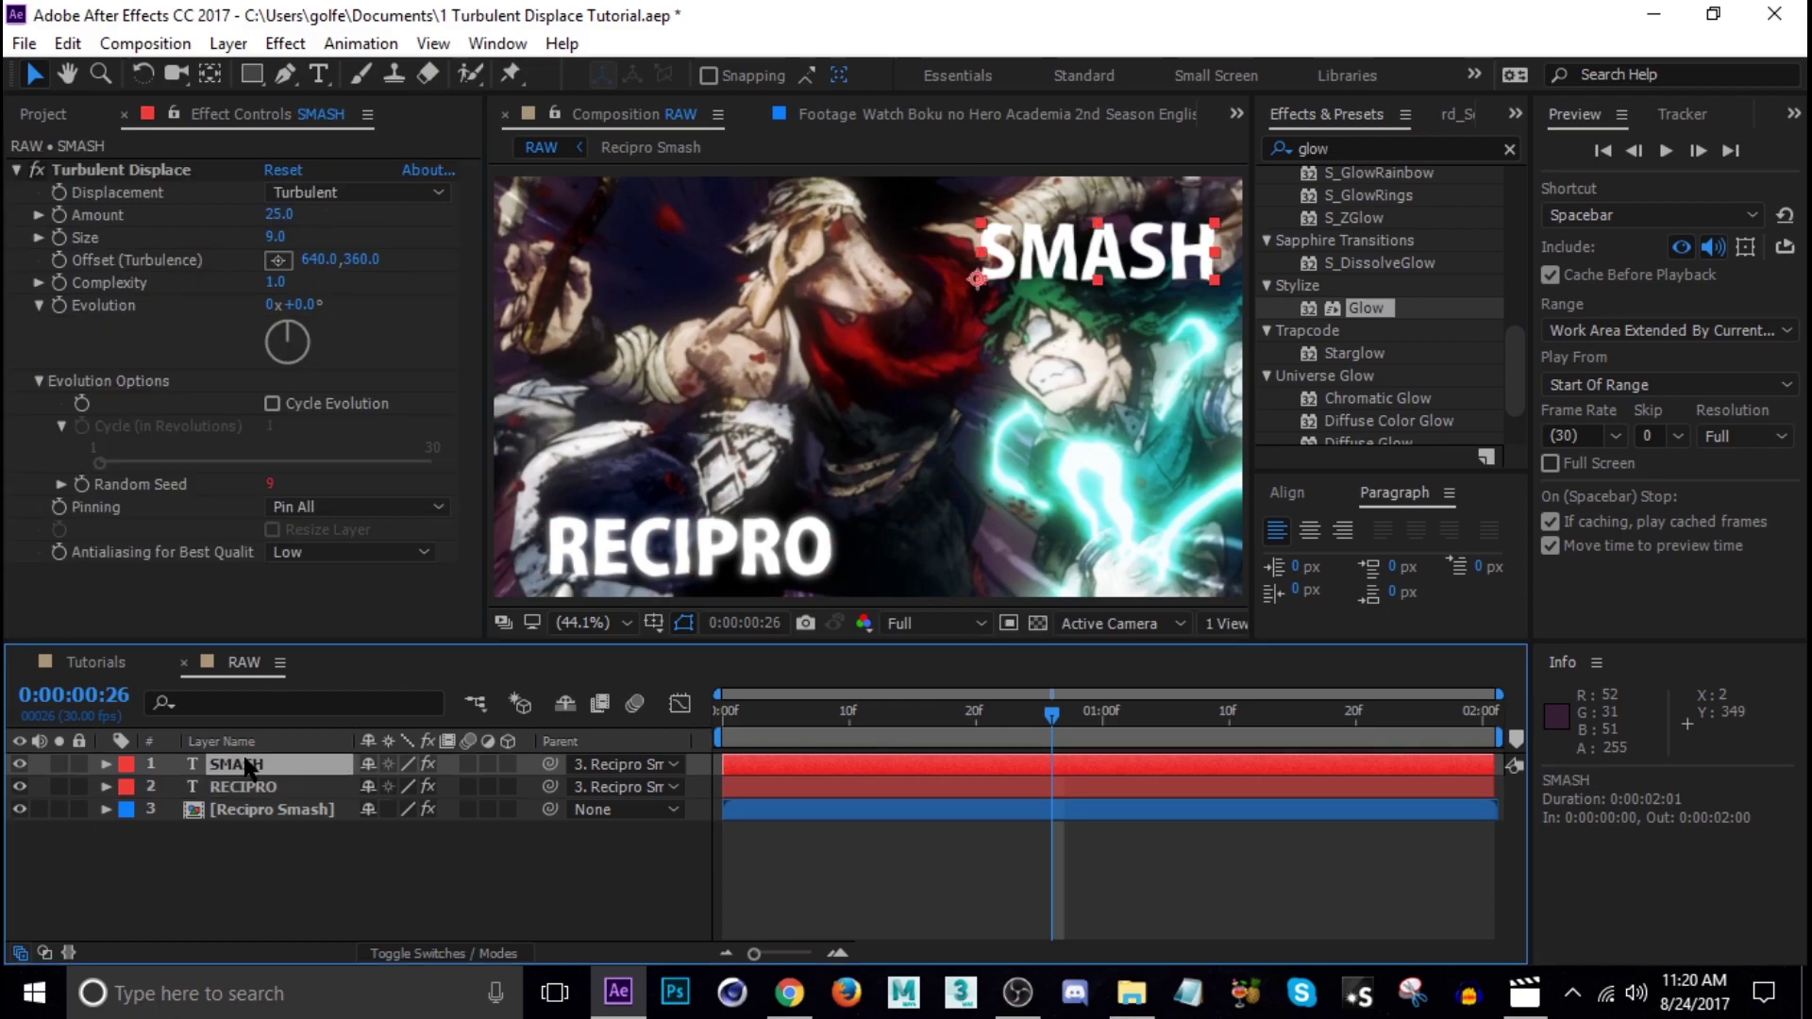
- Reveal the Recipro Smash clip's keyframes and preview the animation from frame 7
{"action": "left_click", "coordinate": [988, 715]}
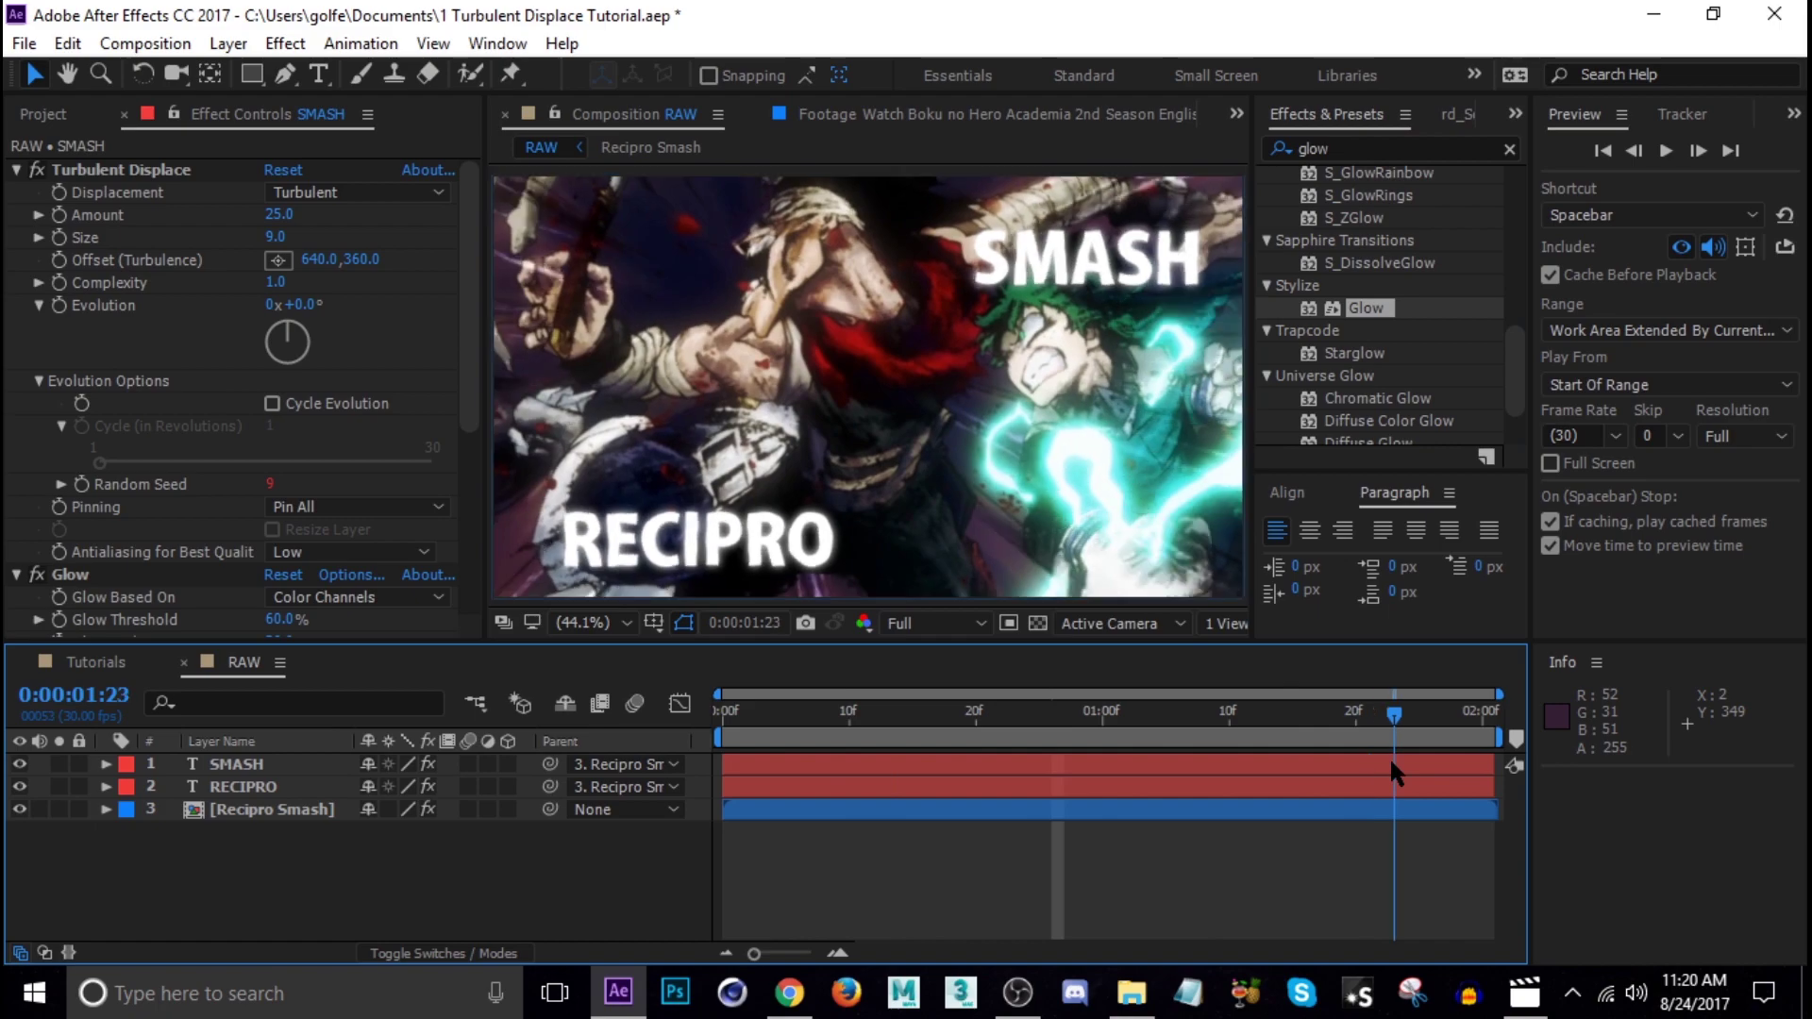
{"action": "left_click", "coordinate": [811, 709]}
{"action": "left_click", "coordinate": [748, 809]}
{"action": "key", "text": "u"}
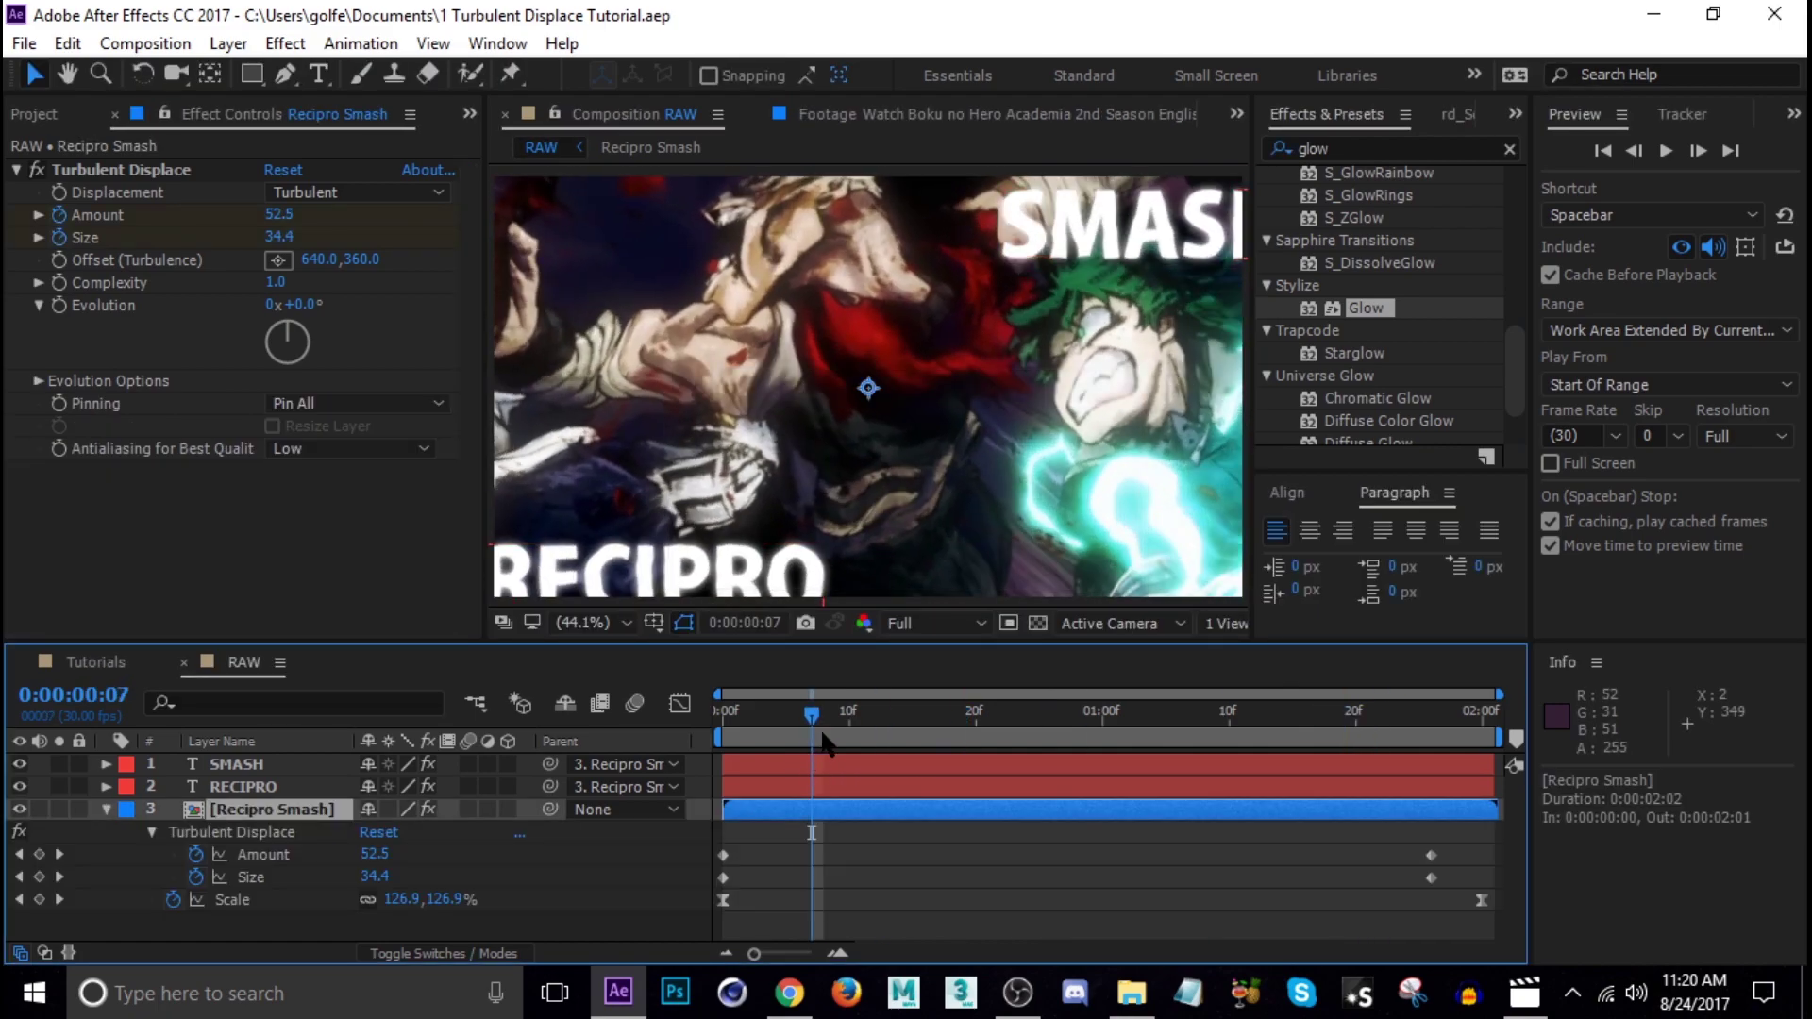
{"action": "key", "text": "space"}
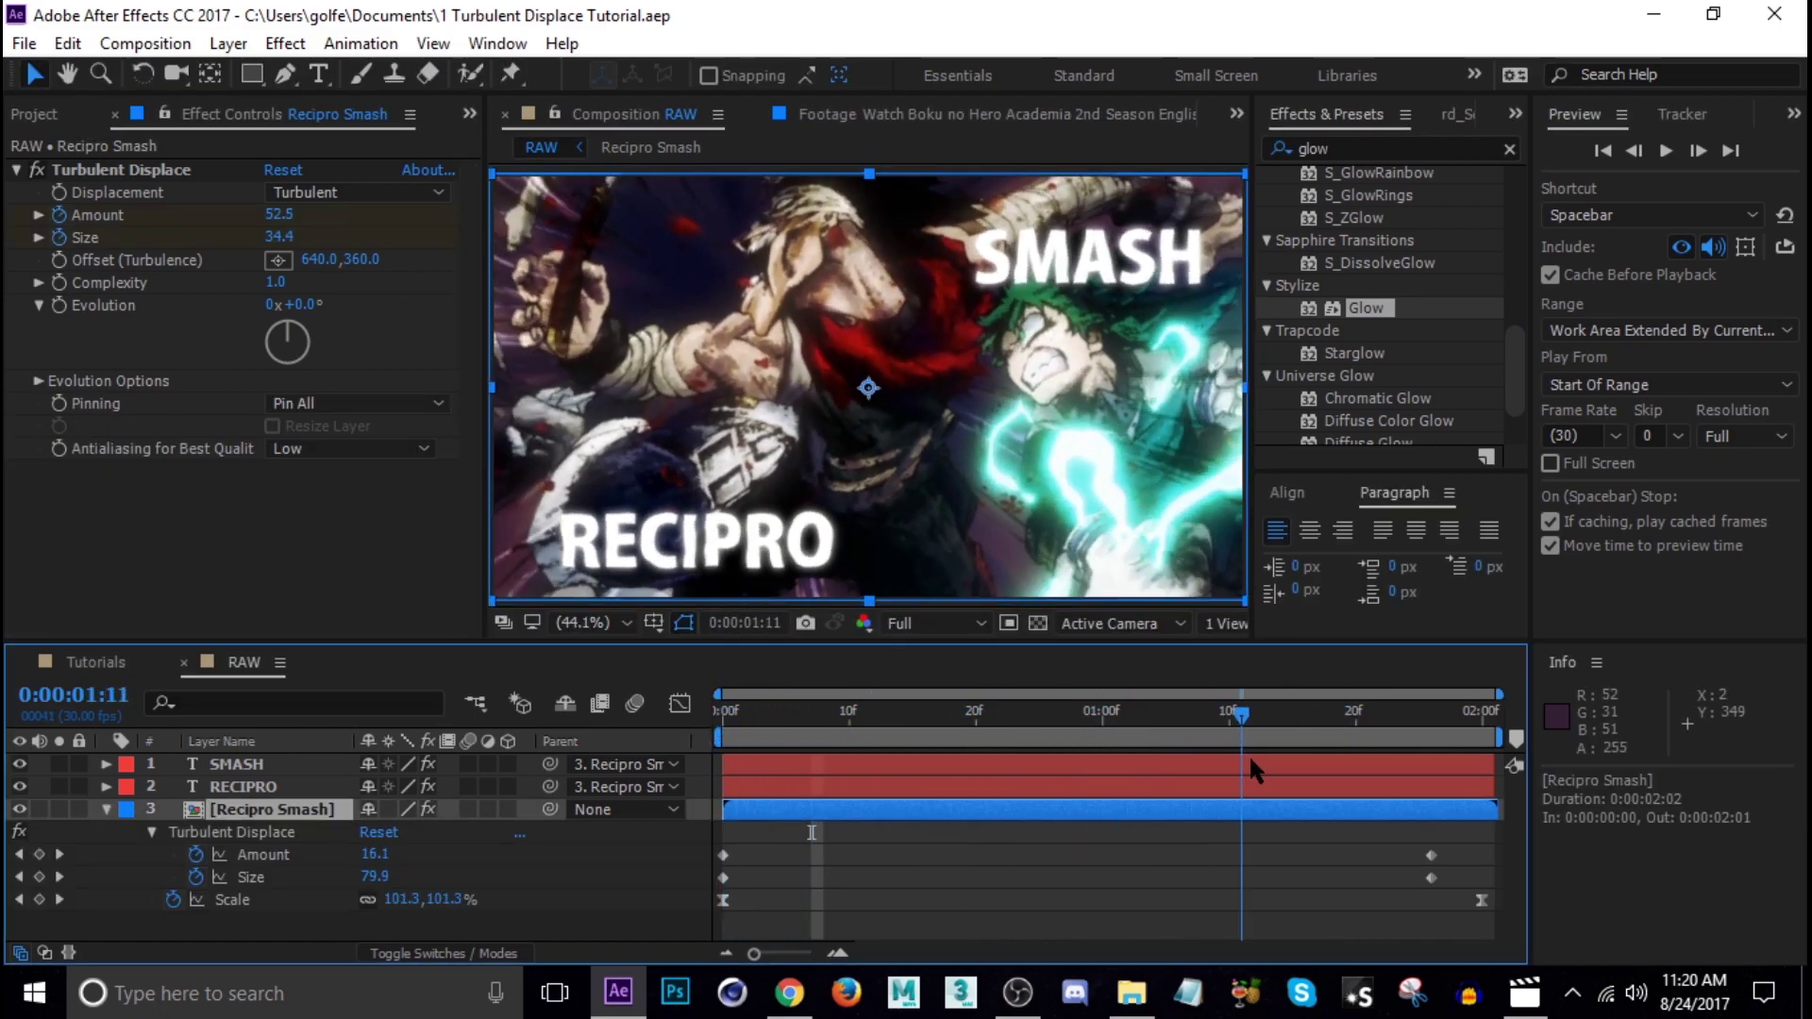
{"action": "key", "text": "space"}
- At frame 0, set the clip's Turbulent Displace Size to 15 and preview the result
{"action": "left_click_drag", "start_coordinate": [976, 722], "coordinate": [723, 719]}
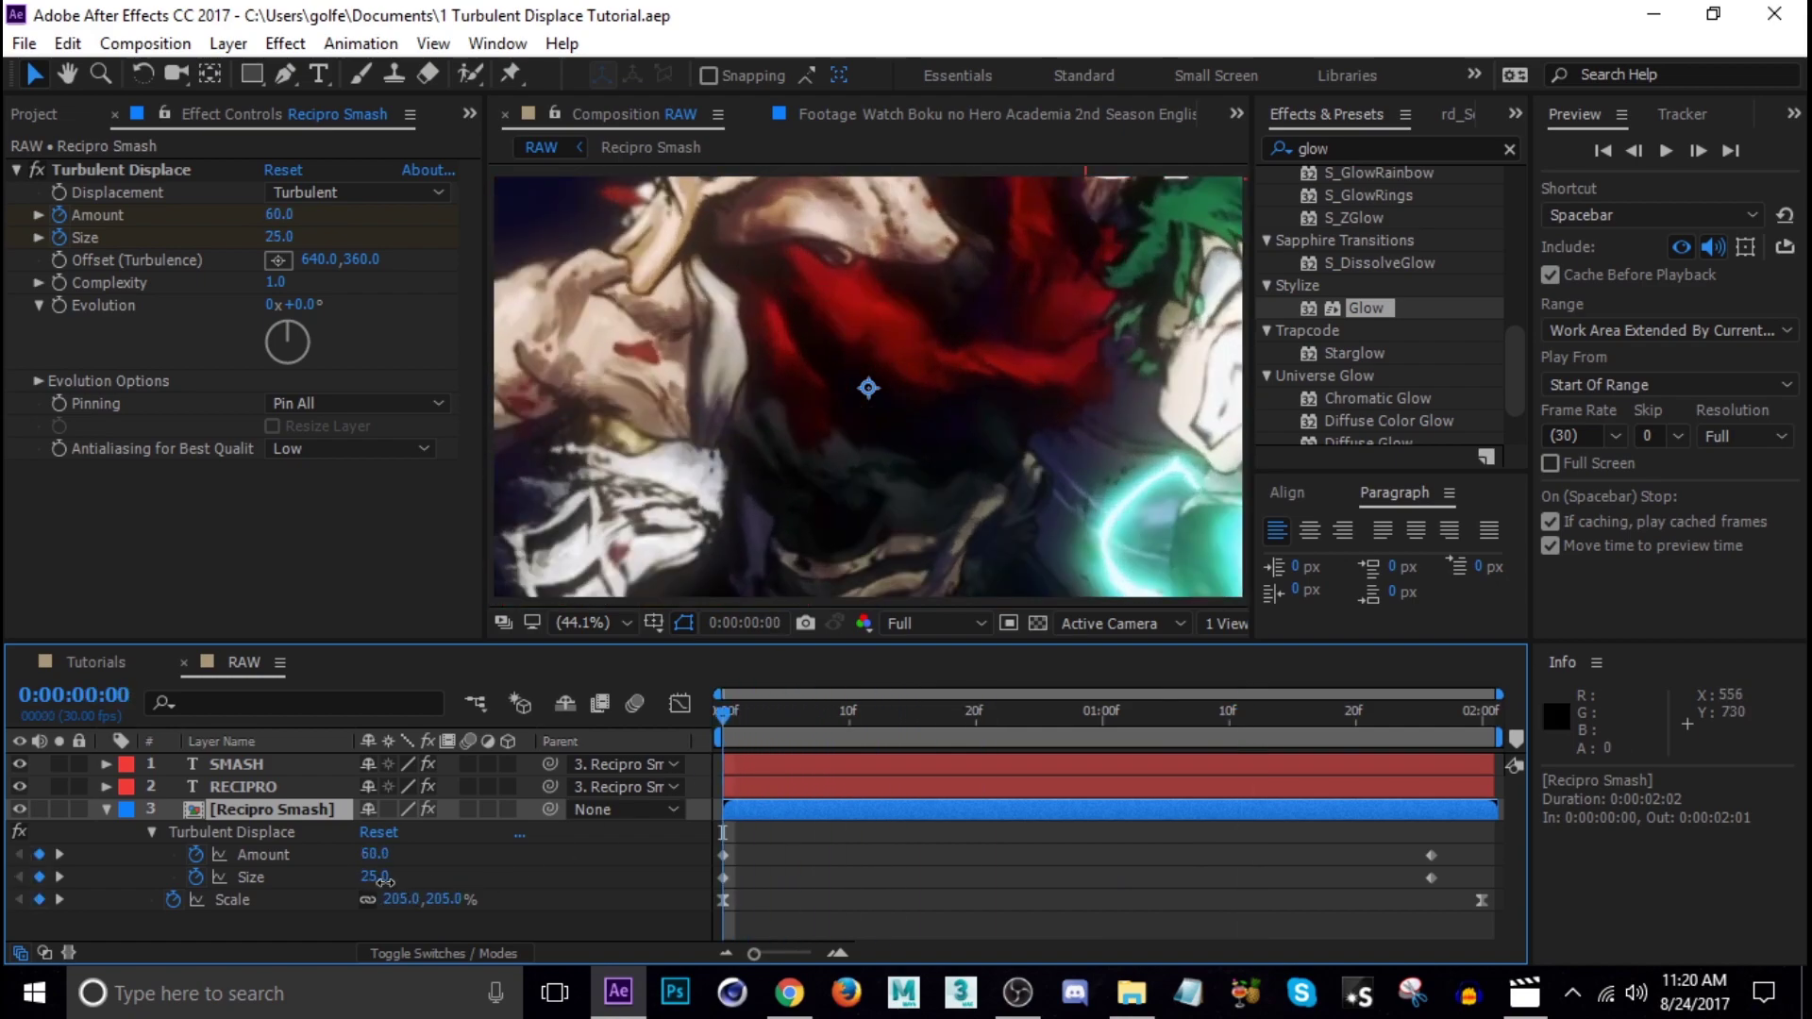
{"action": "left_click_drag", "start_coordinate": [382, 881], "coordinate": [378, 883]}
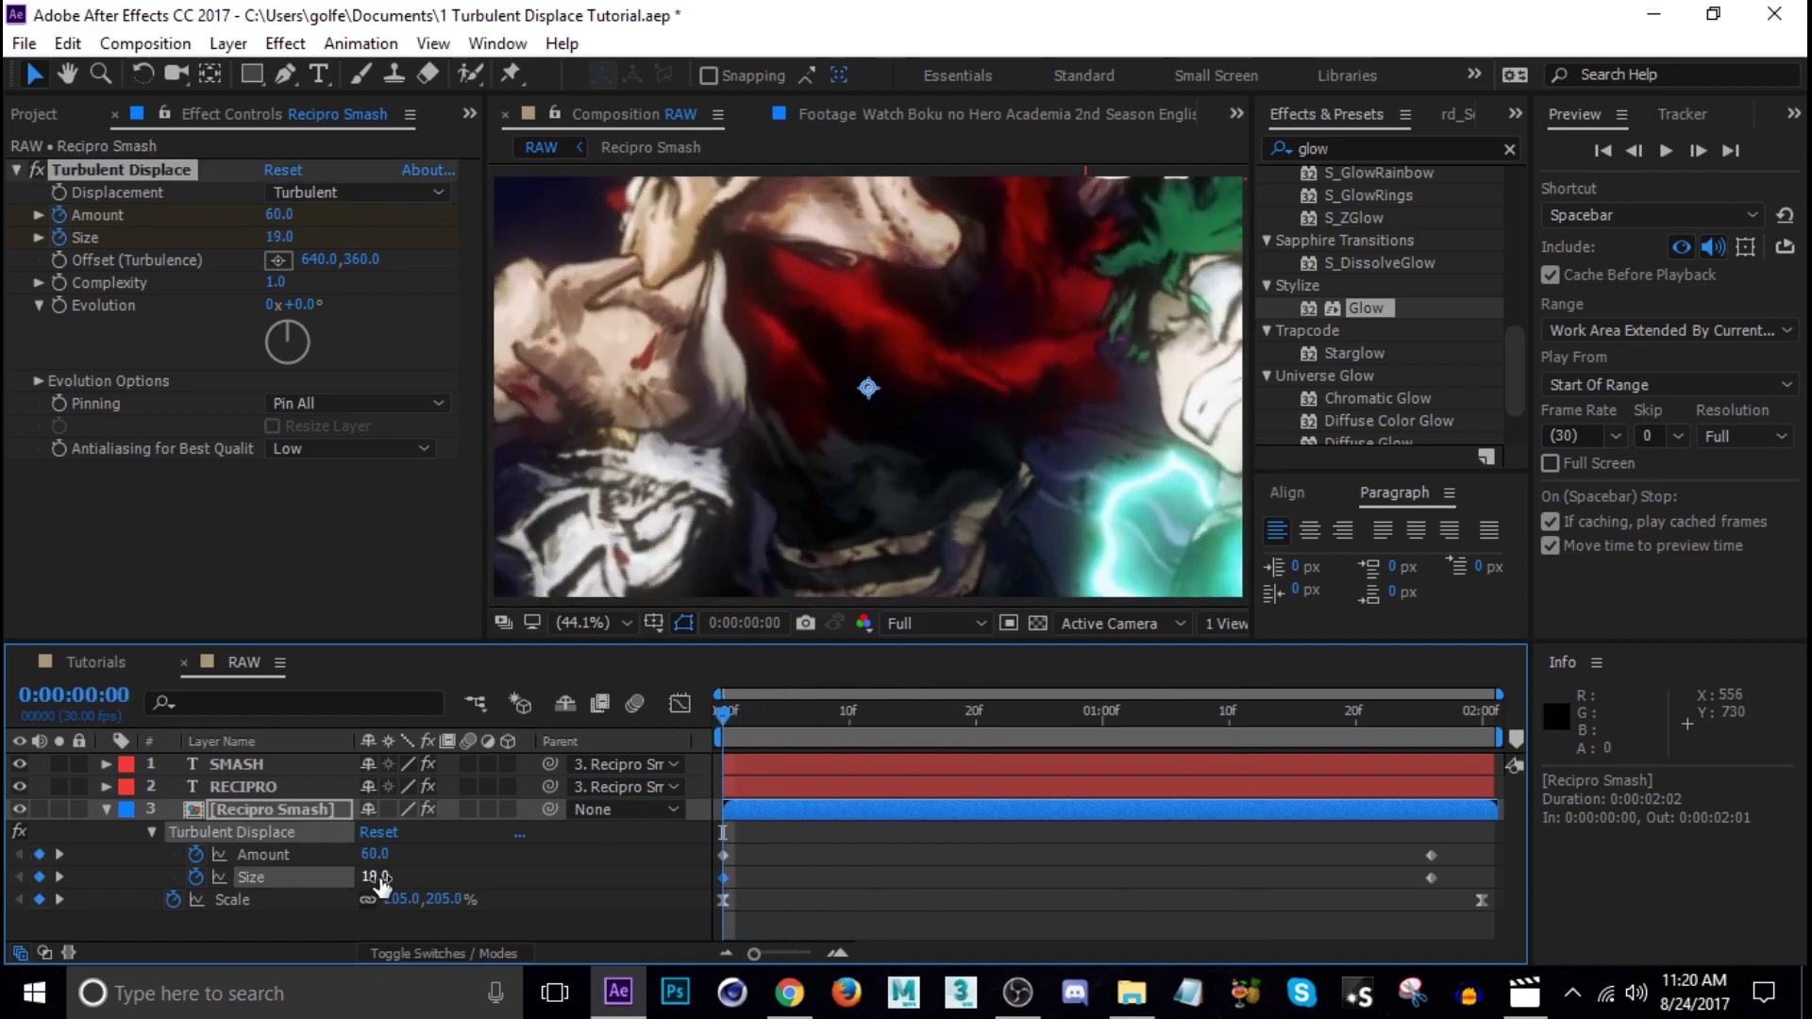
{"action": "left_click", "coordinate": [378, 879]}
{"action": "type", "text": "15"}
{"action": "key", "text": "Return"}
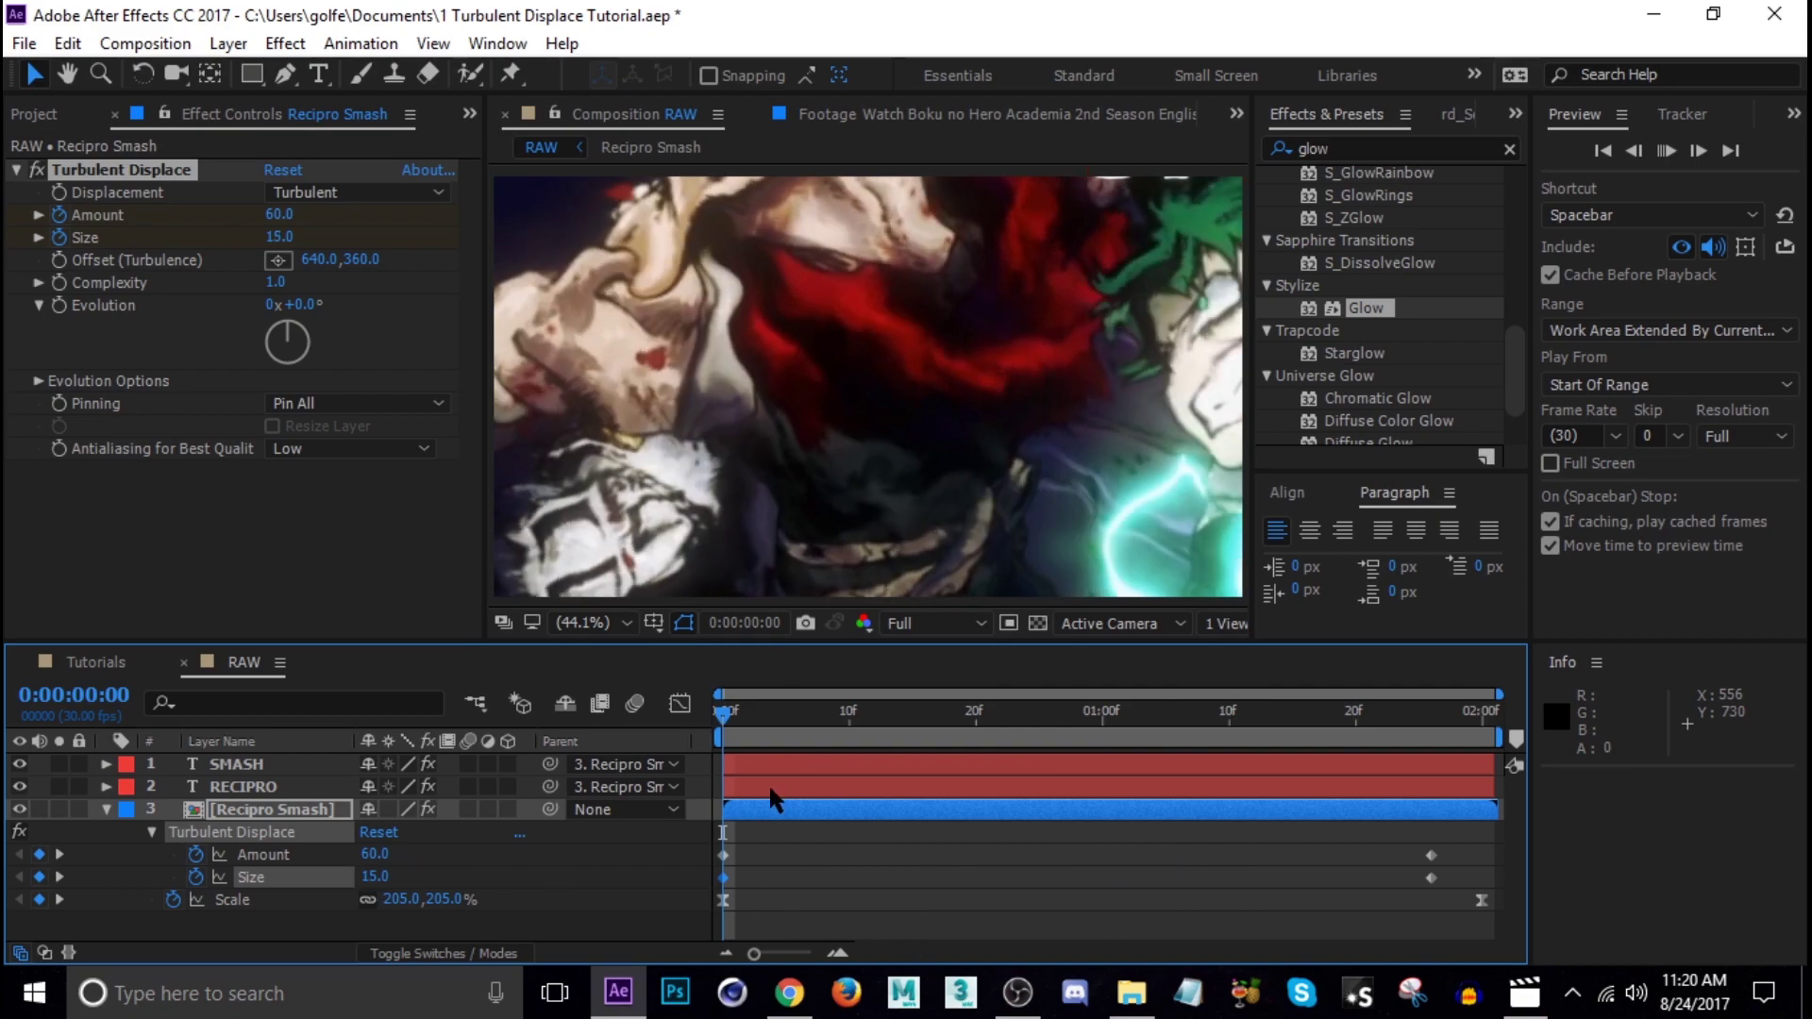
{"action": "key", "text": "space"}
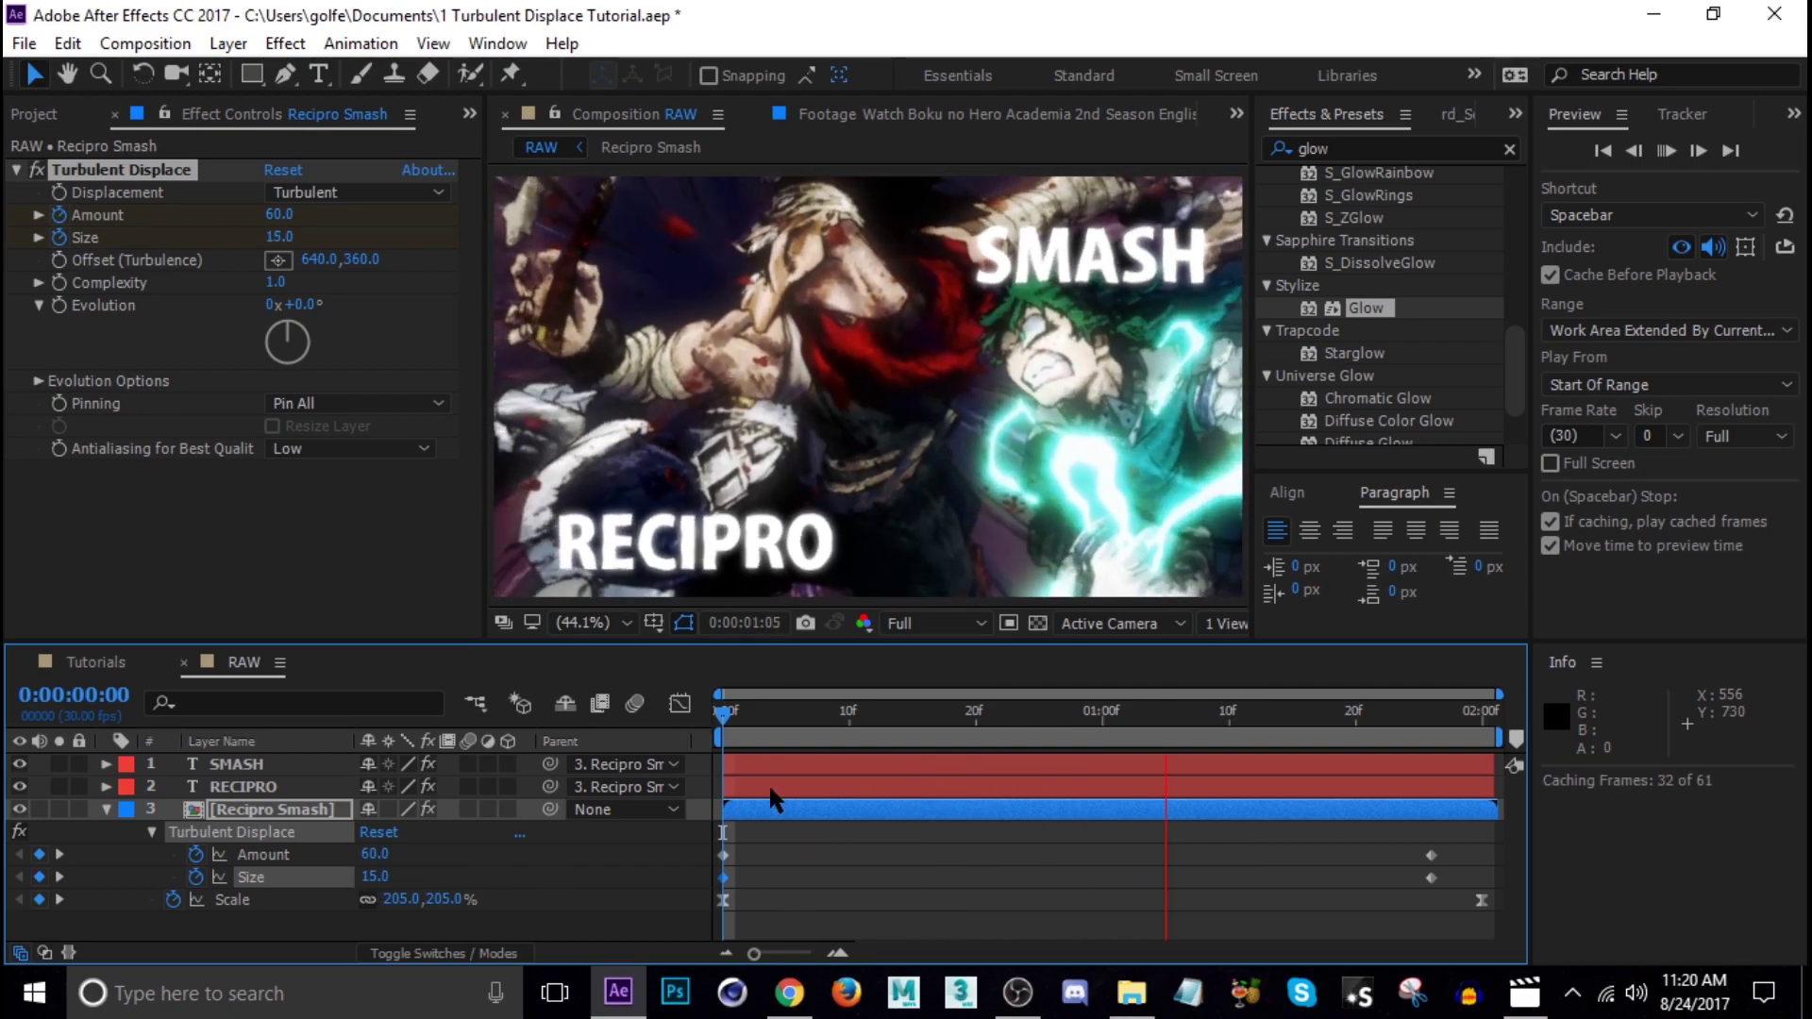